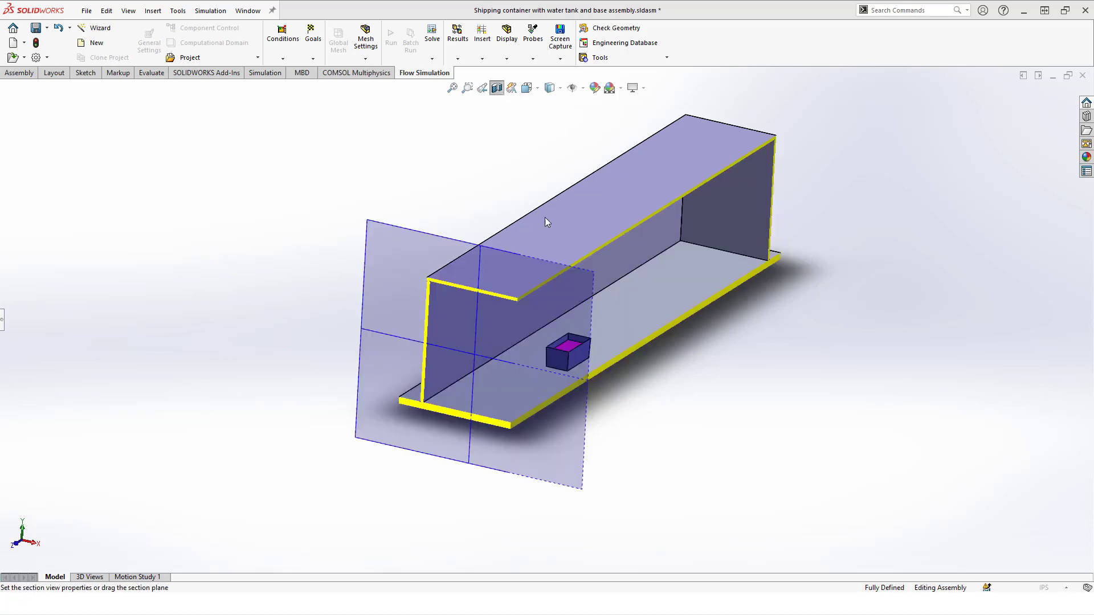
Accept the section view and examine the cut wall thickness at the shipping container's roof corner.
{"action": "left_click", "coordinate": [1043, 106]}
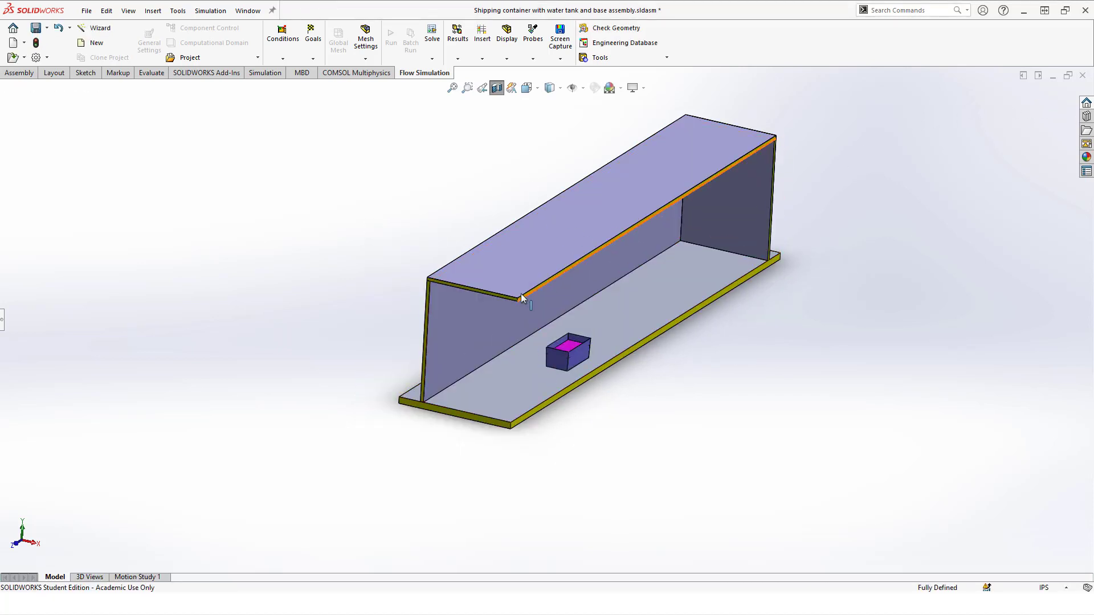
{"action": "scroll", "coordinate": [521, 323], "scroll_direction": "down", "scroll_amount": 8}
{"action": "scroll", "coordinate": [522, 323], "scroll_direction": "down", "scroll_amount": 5}
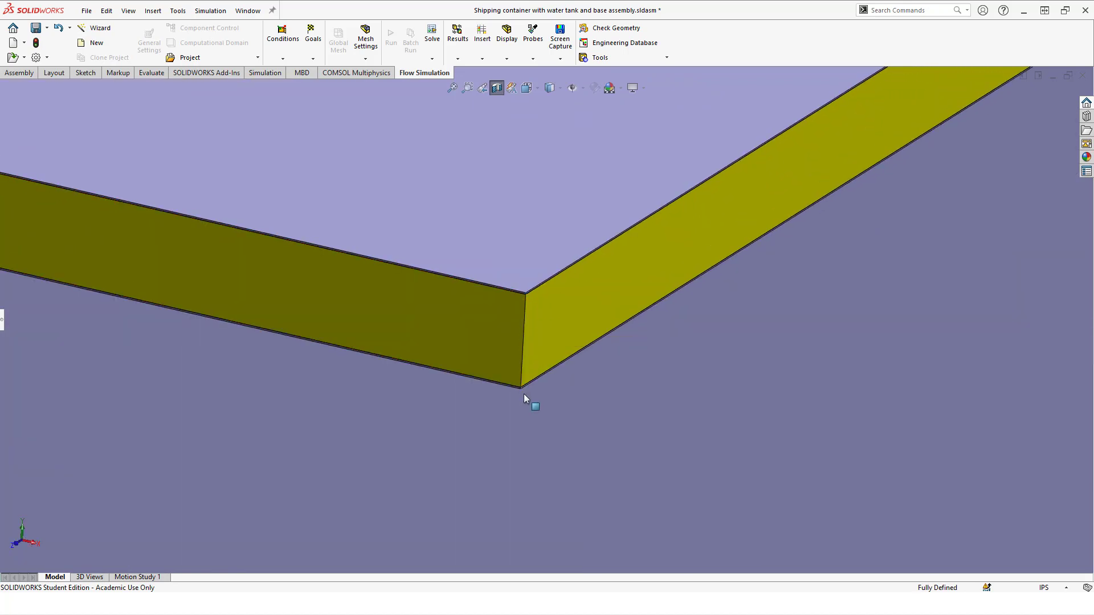
{"action": "scroll", "coordinate": [525, 391], "scroll_direction": "down", "scroll_amount": 4}
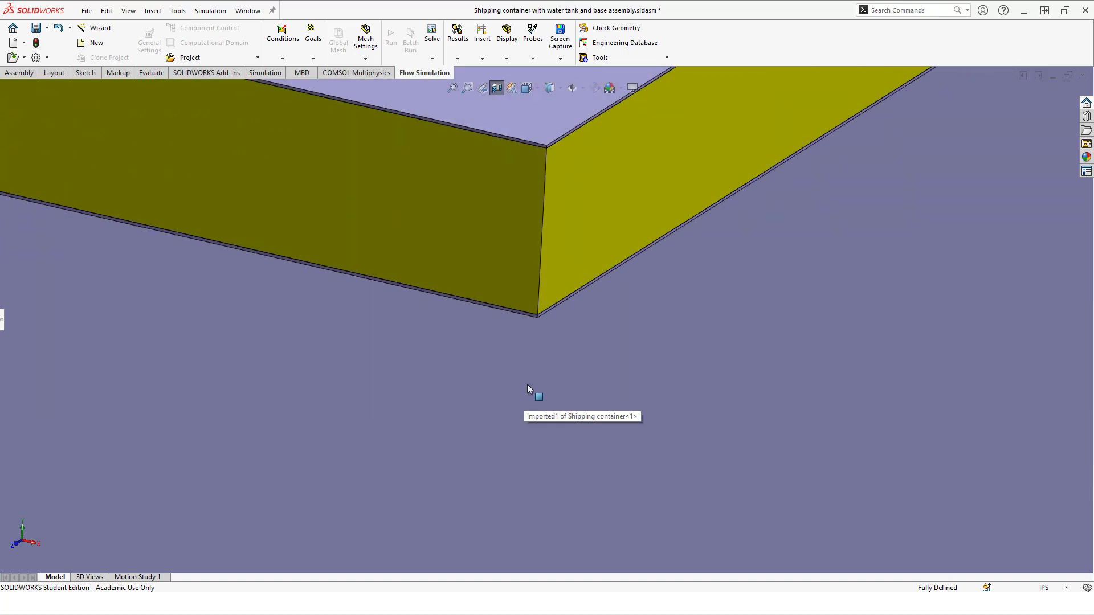
{"action": "scroll", "coordinate": [528, 384], "scroll_direction": "up", "scroll_amount": 6}
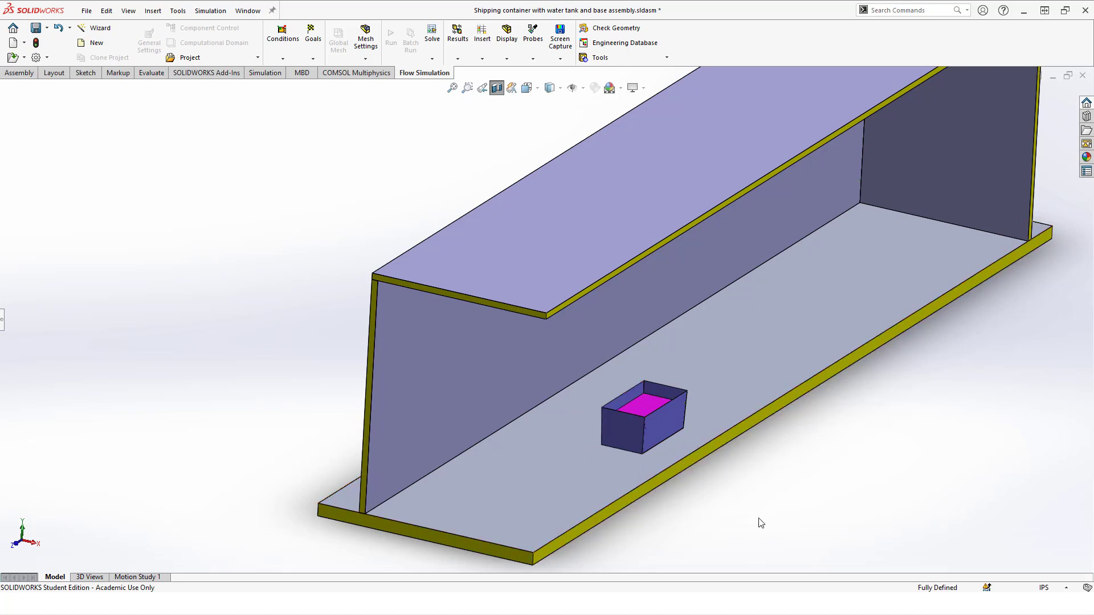
{"action": "scroll", "coordinate": [764, 446], "scroll_direction": "up", "scroll_amount": 3}
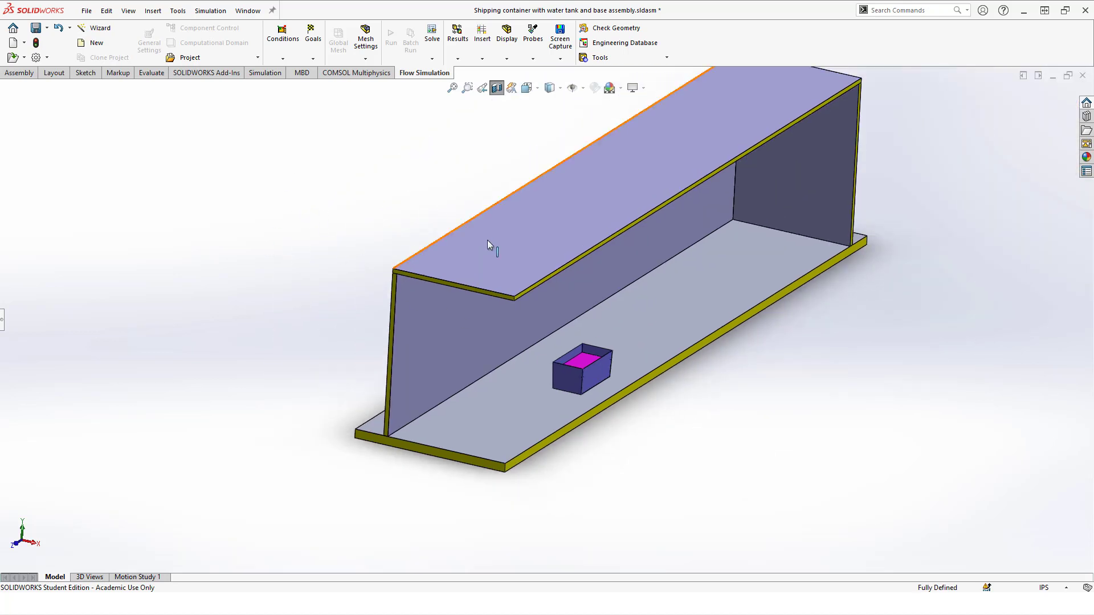
Inspect the container's floor, side wall and the tank's water surface, and turn off the section view.
{"action": "left_click", "coordinate": [669, 286]}
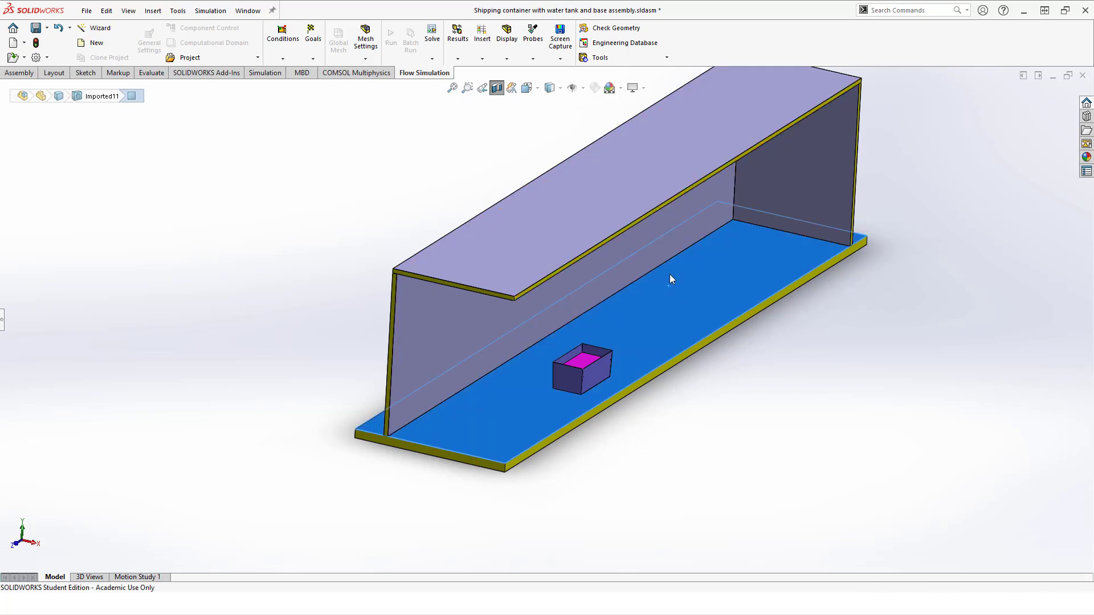
{"action": "left_click", "coordinate": [651, 235]}
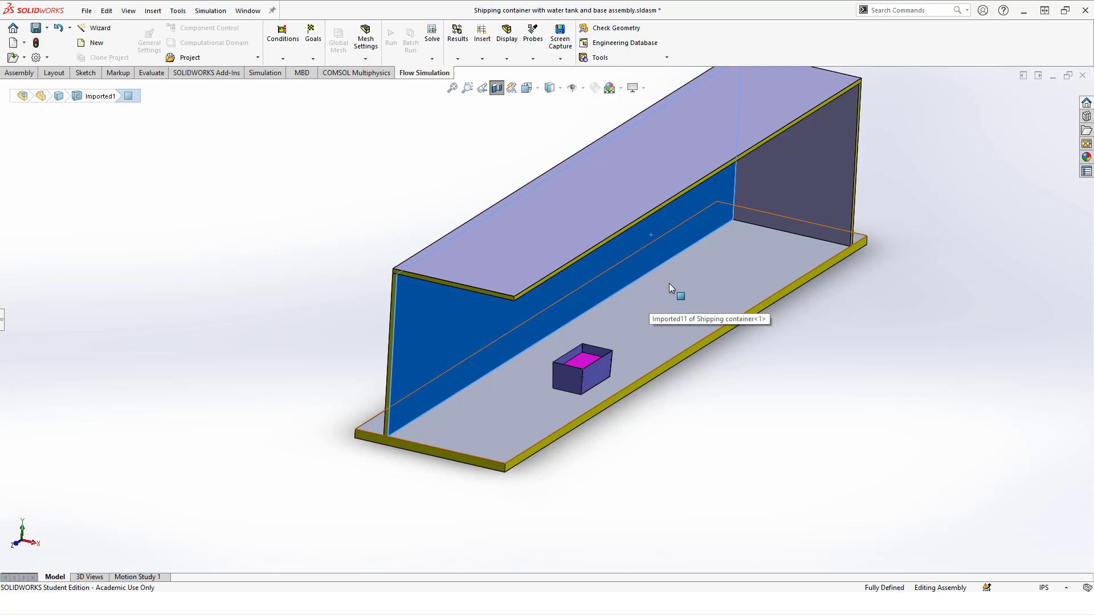
{"action": "left_click", "coordinate": [582, 365]}
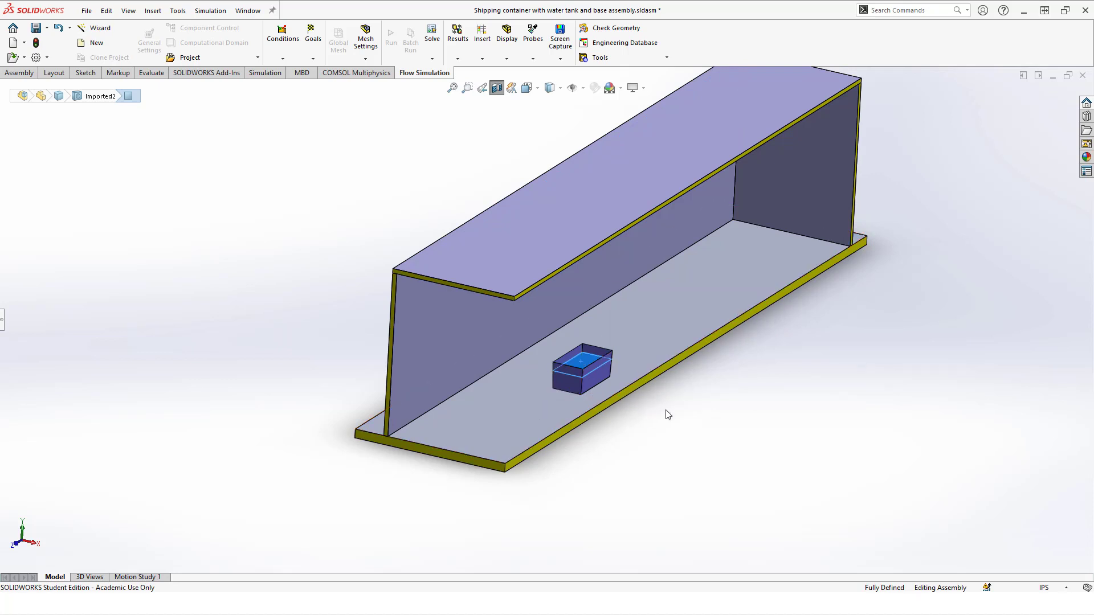
{"action": "left_click", "coordinate": [652, 418]}
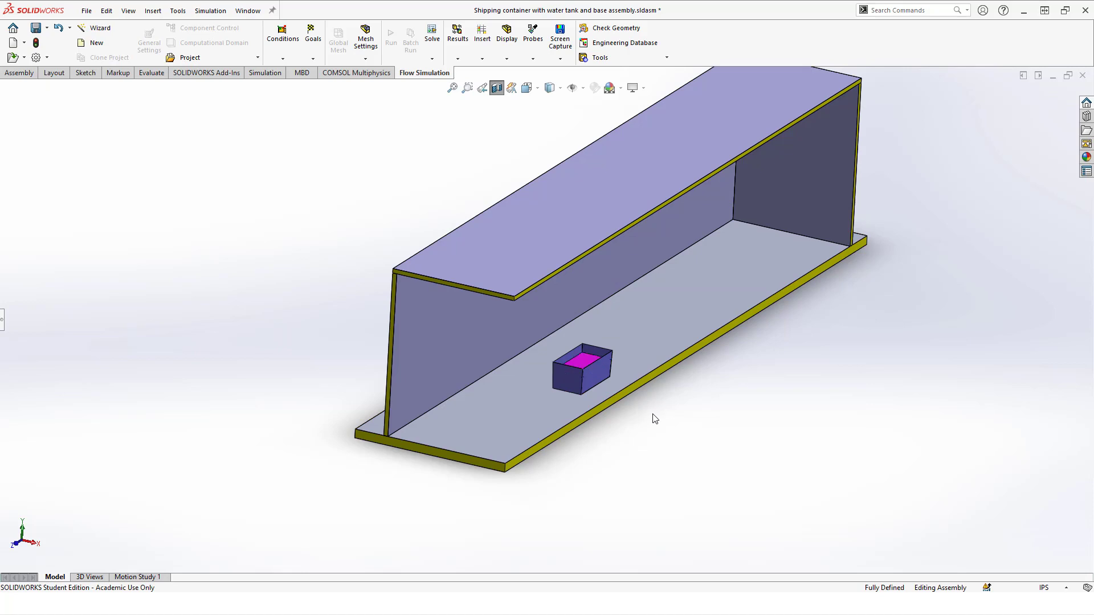
{"action": "left_click", "coordinate": [496, 87]}
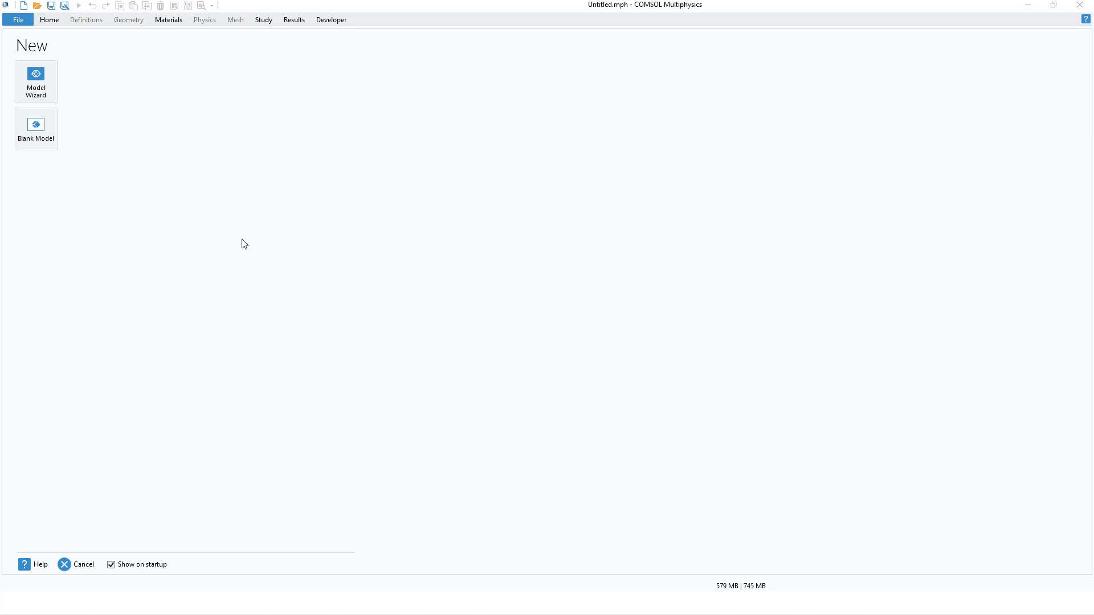
Switch to COMSOL Multiphysics and set up a 3D model with the Heat Transfer in Fluids physics using the Model Wizard.
{"action": "left_click", "coordinate": [39, 86]}
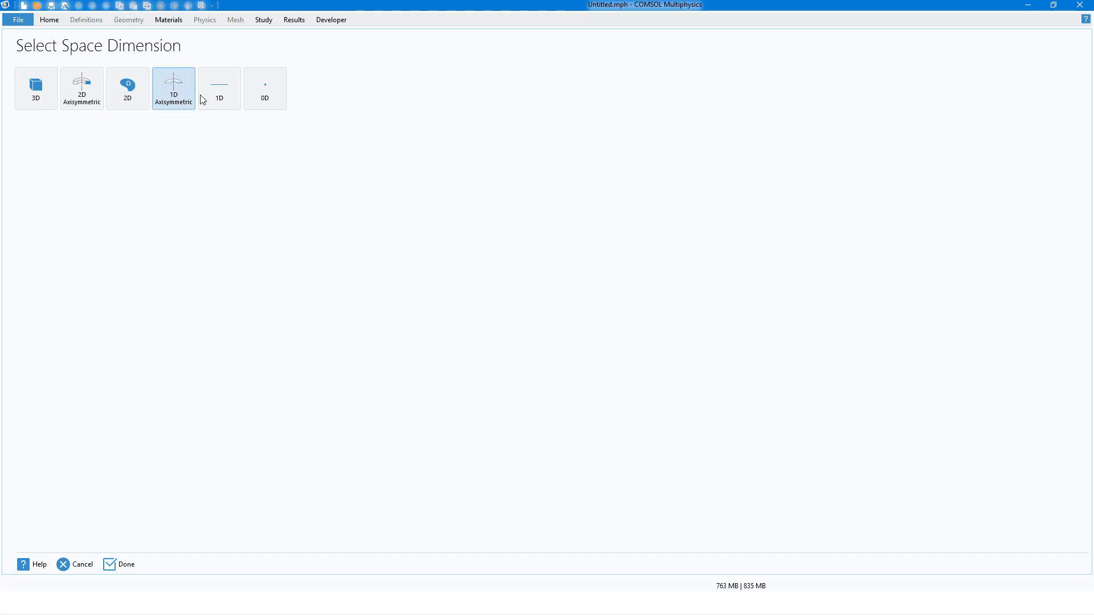
{"action": "left_click", "coordinate": [41, 98]}
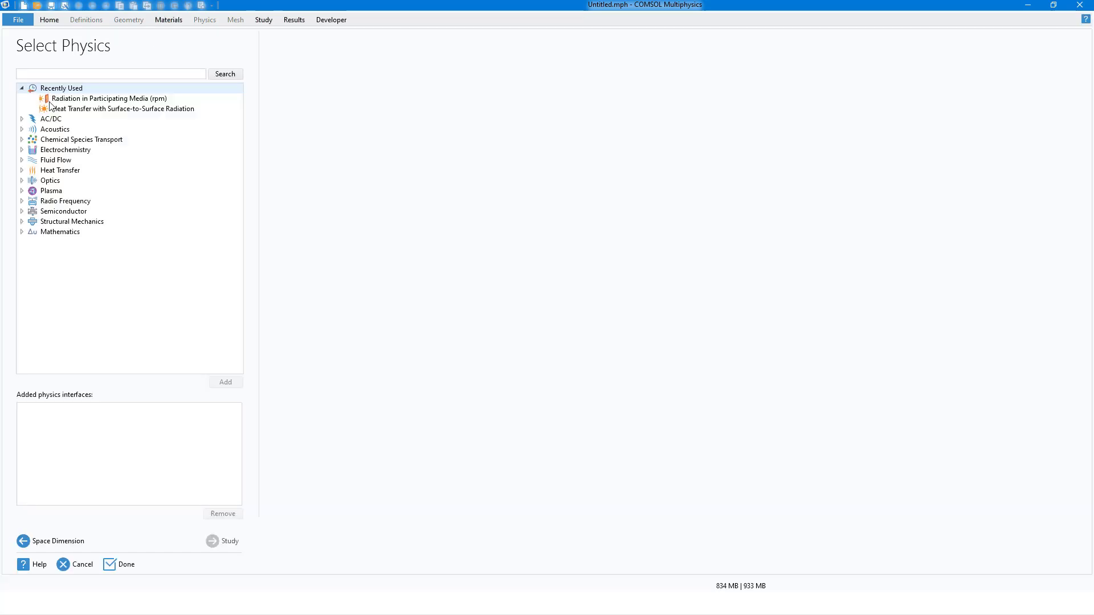
{"action": "left_click", "coordinate": [21, 88]}
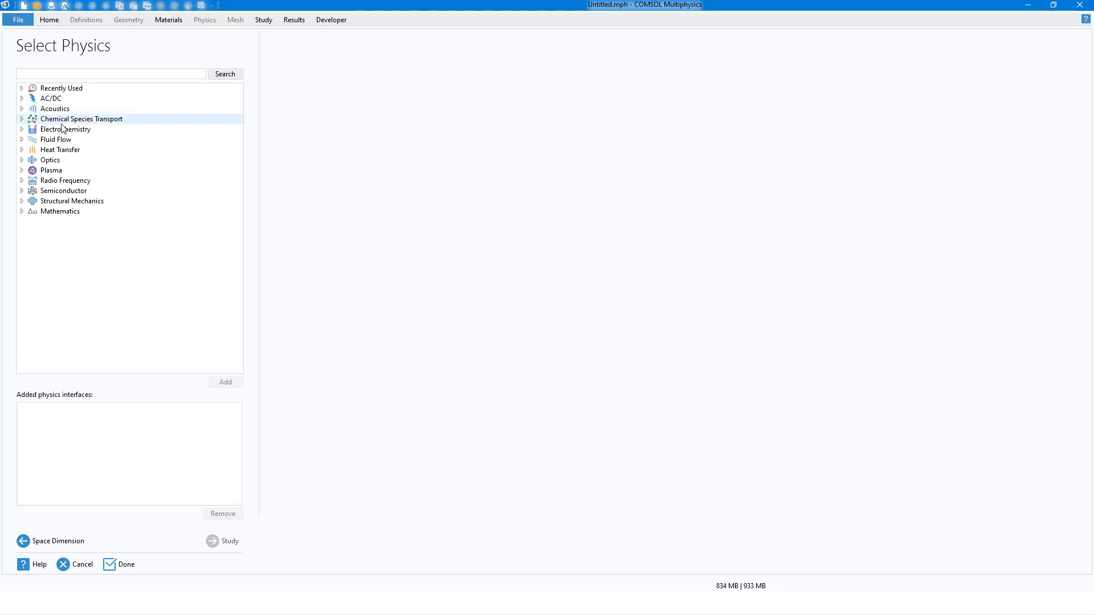
{"action": "left_click", "coordinate": [22, 150]}
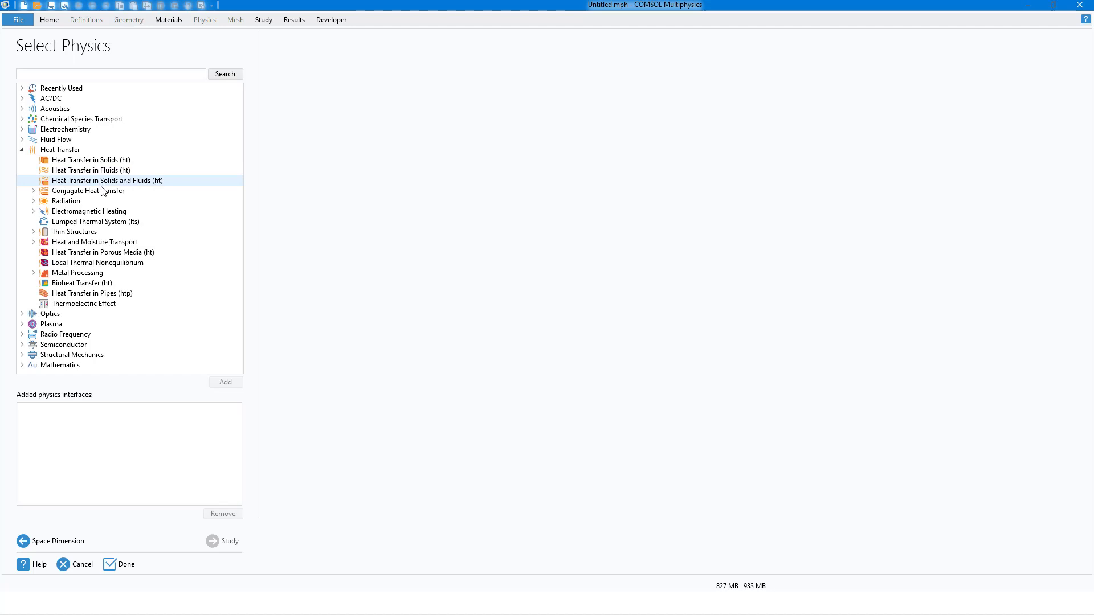
{"action": "left_click", "coordinate": [102, 170]}
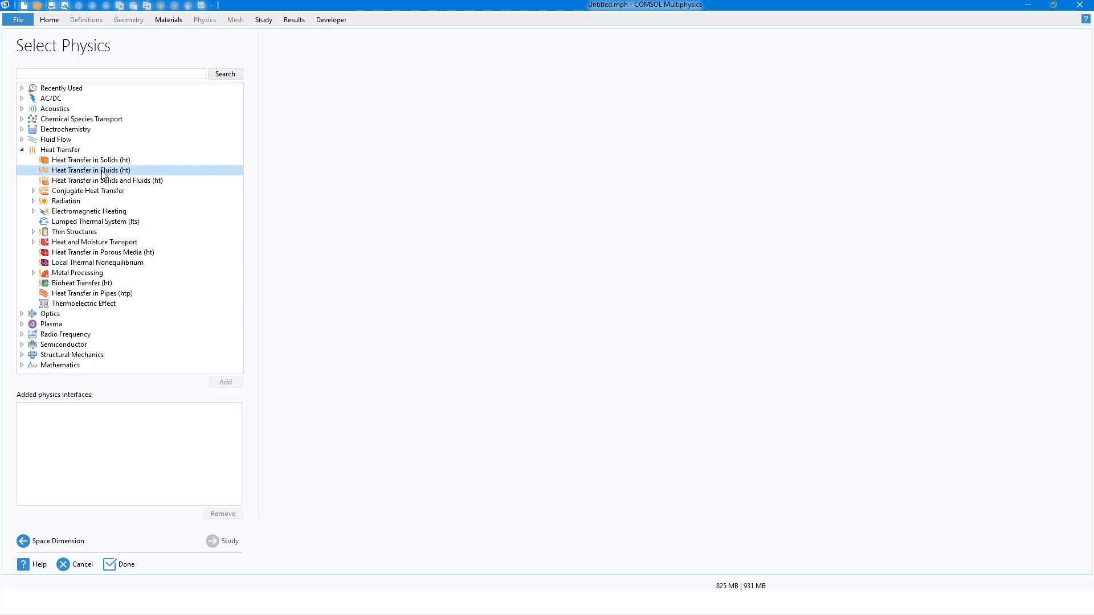
{"action": "left_click", "coordinate": [224, 383]}
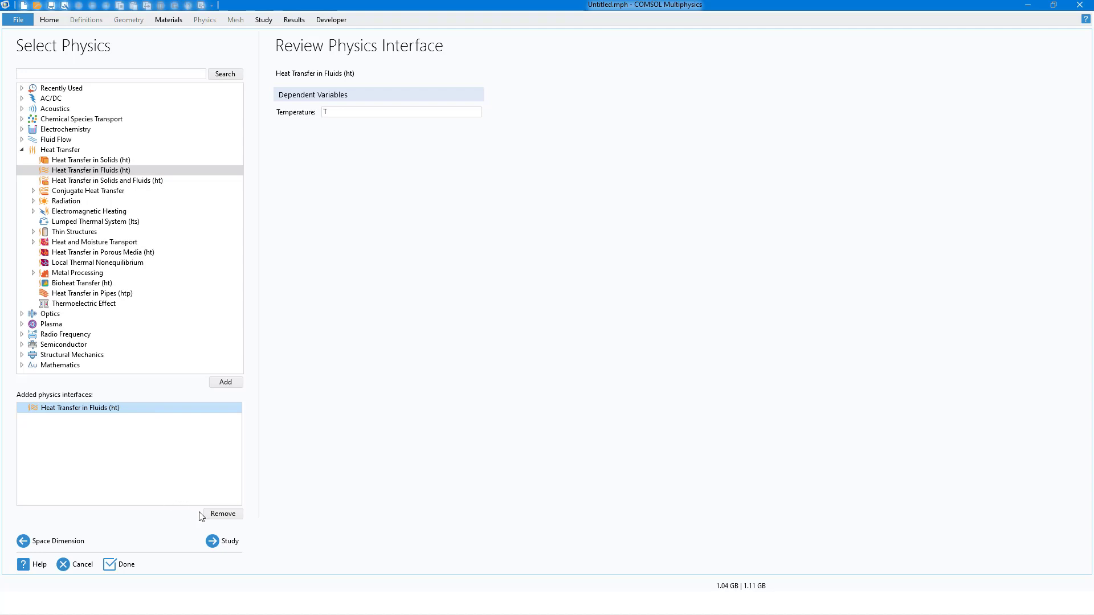
Add a Time Dependent study and finish the model setup.
{"action": "left_click", "coordinate": [229, 542]}
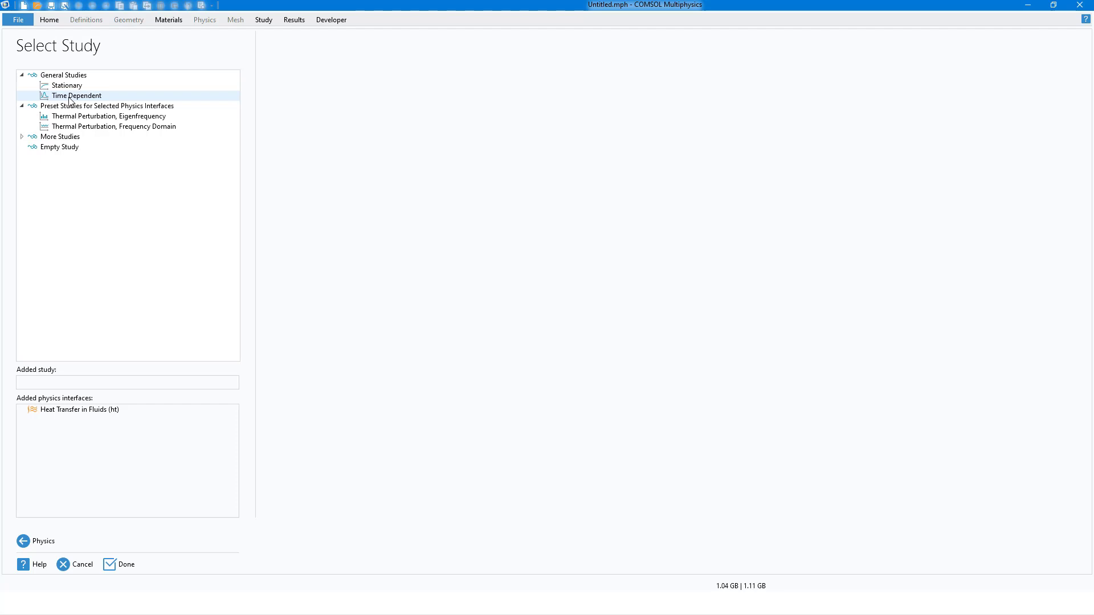
{"action": "left_click", "coordinate": [69, 97]}
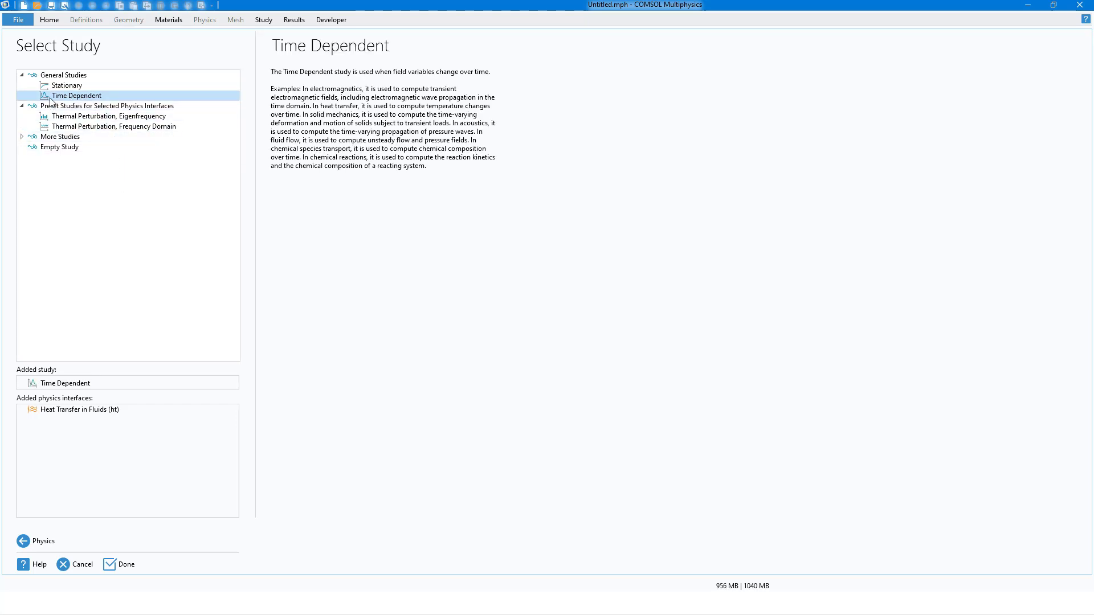
{"action": "left_click", "coordinate": [125, 566]}
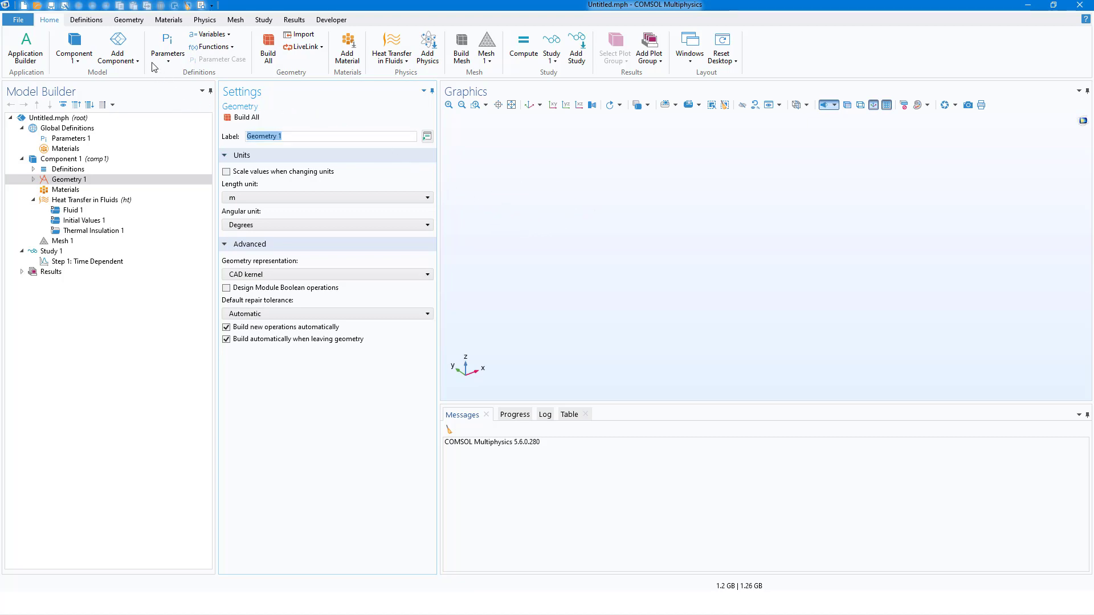
Build a solid block 40[ft] wide, 6[ft] deep and 8[ft] high for the container, and display it with transparency.
{"action": "left_click", "coordinate": [129, 20]}
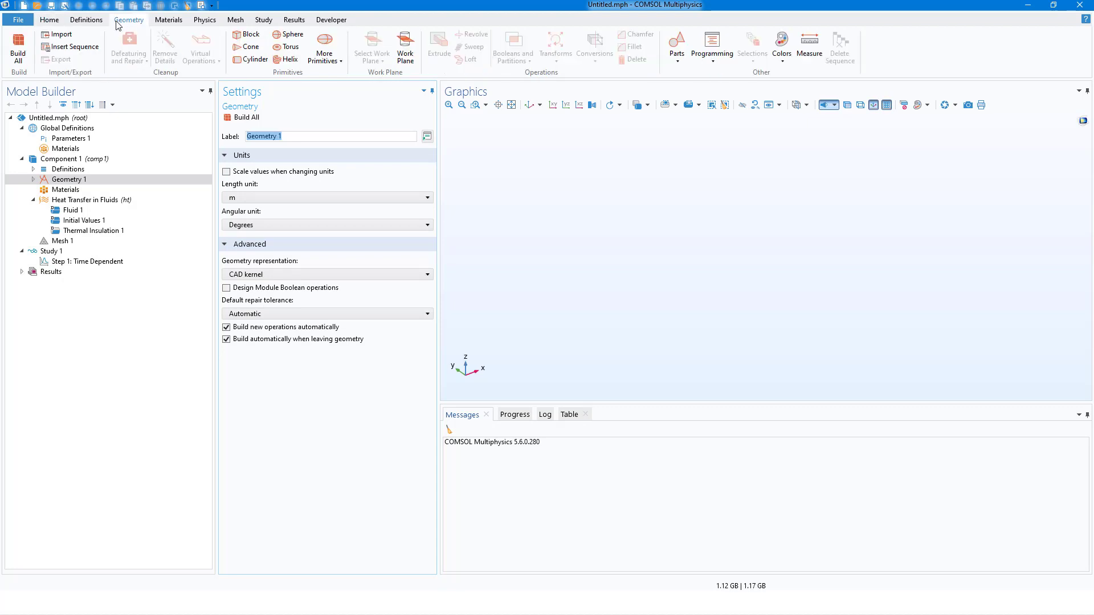
{"action": "left_click", "coordinate": [249, 39]}
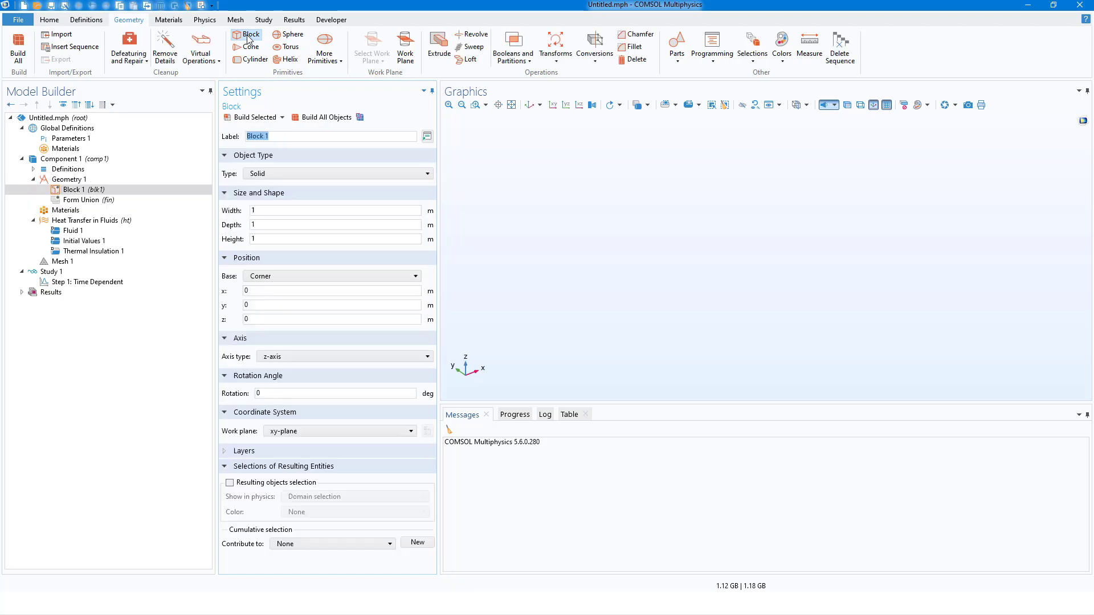
{"action": "double_click", "coordinate": [266, 210]}
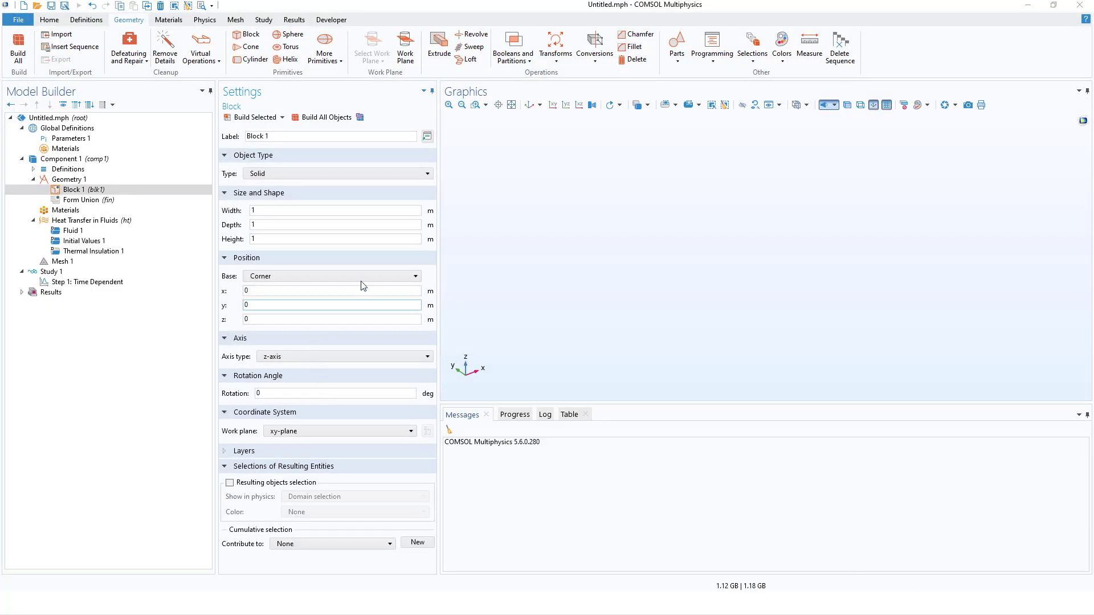
{"action": "left_click", "coordinate": [252, 210]}
{"action": "type", "text": "40[ft"}
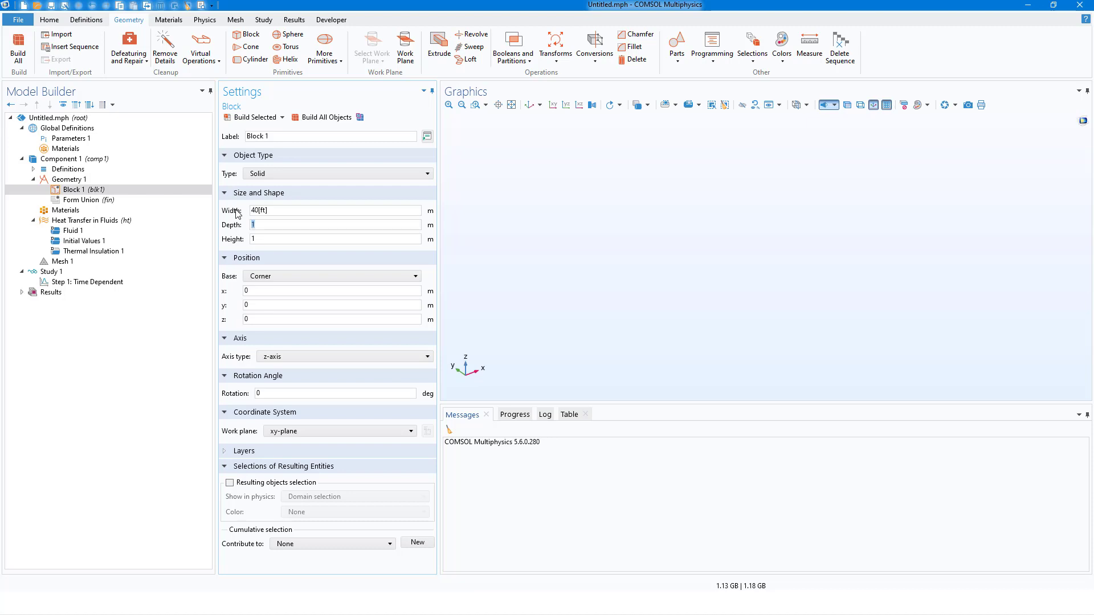
{"action": "type", "text": "6"}
{"action": "type", "text": "[ft"}
{"action": "type", "text": "8"}
{"action": "type", "text": "[ft"}
{"action": "left_click", "coordinate": [254, 118]}
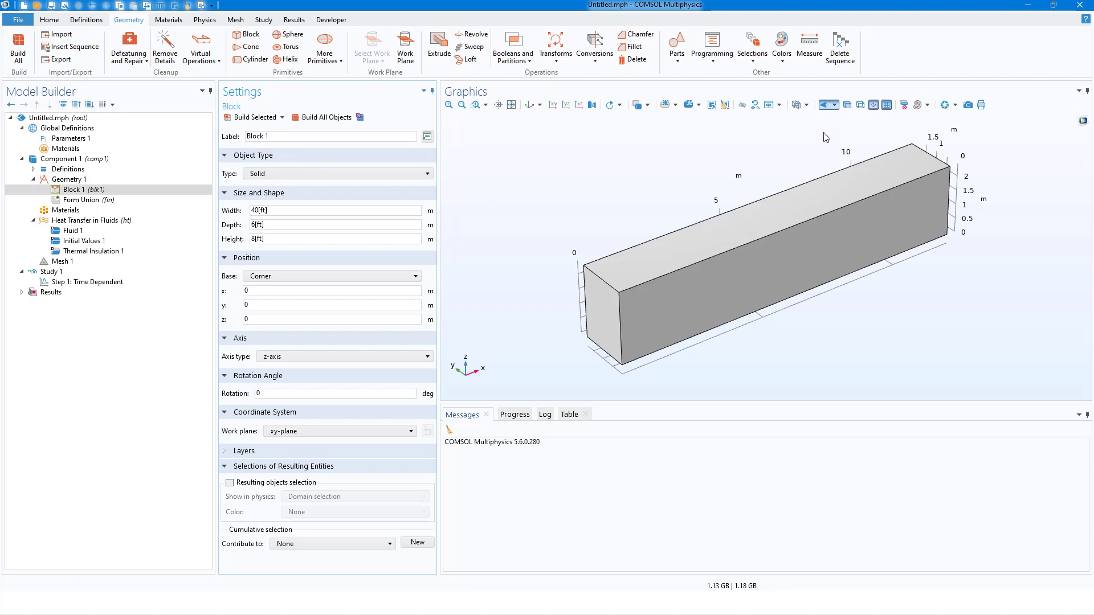
{"action": "left_click", "coordinate": [848, 106]}
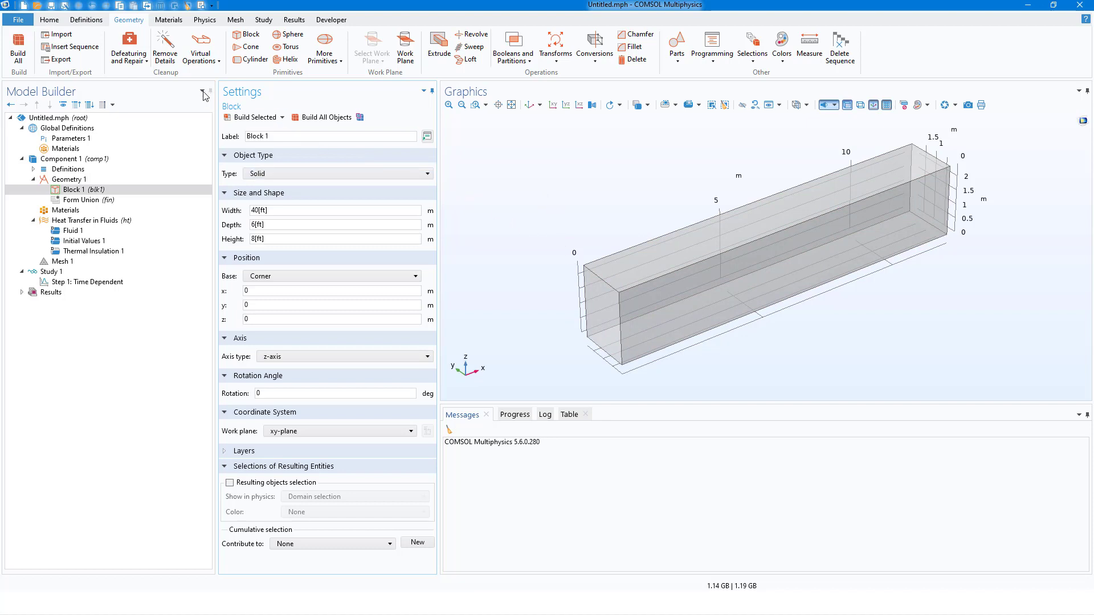
Add a second block for the water tank with width 36[in], depth 18[in] and height 15[in].
{"action": "left_click", "coordinate": [250, 35]}
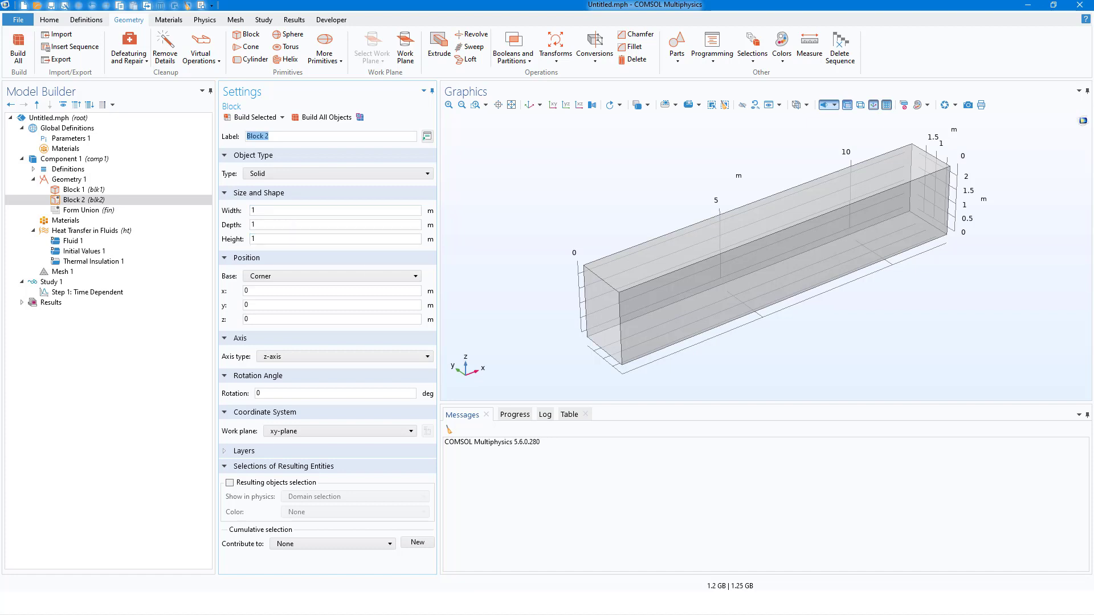
{"action": "key", "text": "alt+Tab"}
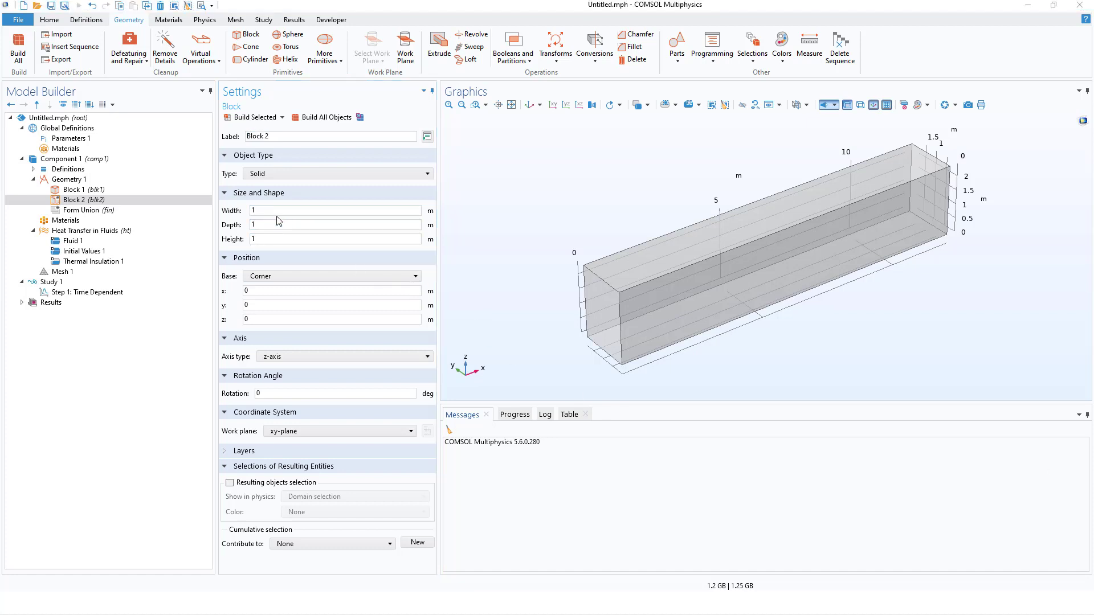
{"action": "left_click_drag", "start_coordinate": [263, 210], "coordinate": [235, 212]}
{"action": "type", "text": "36"}
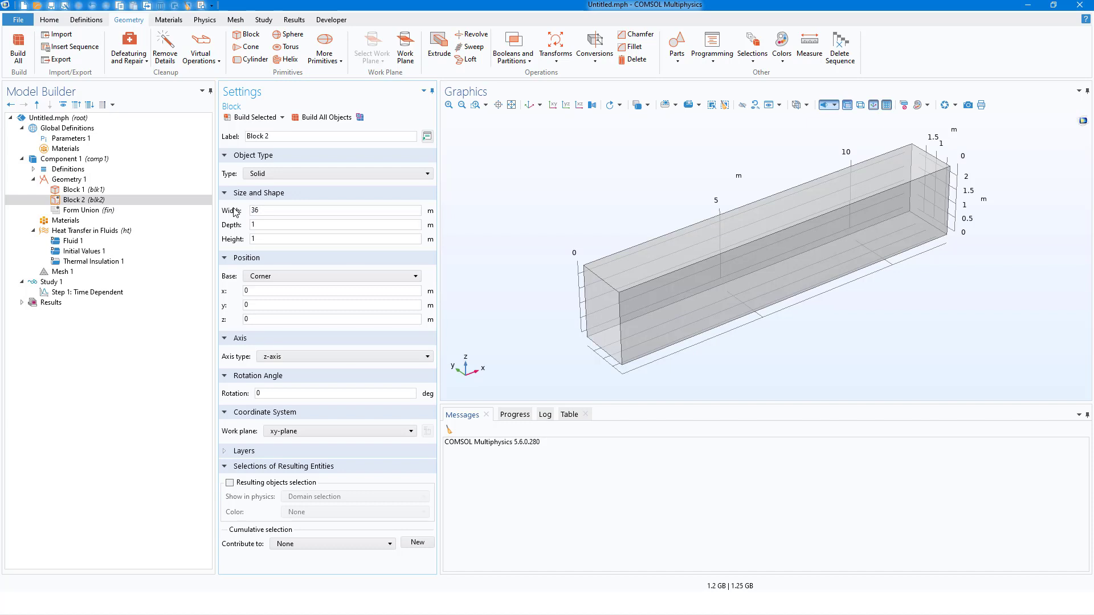
{"action": "type", "text": "[in]"}
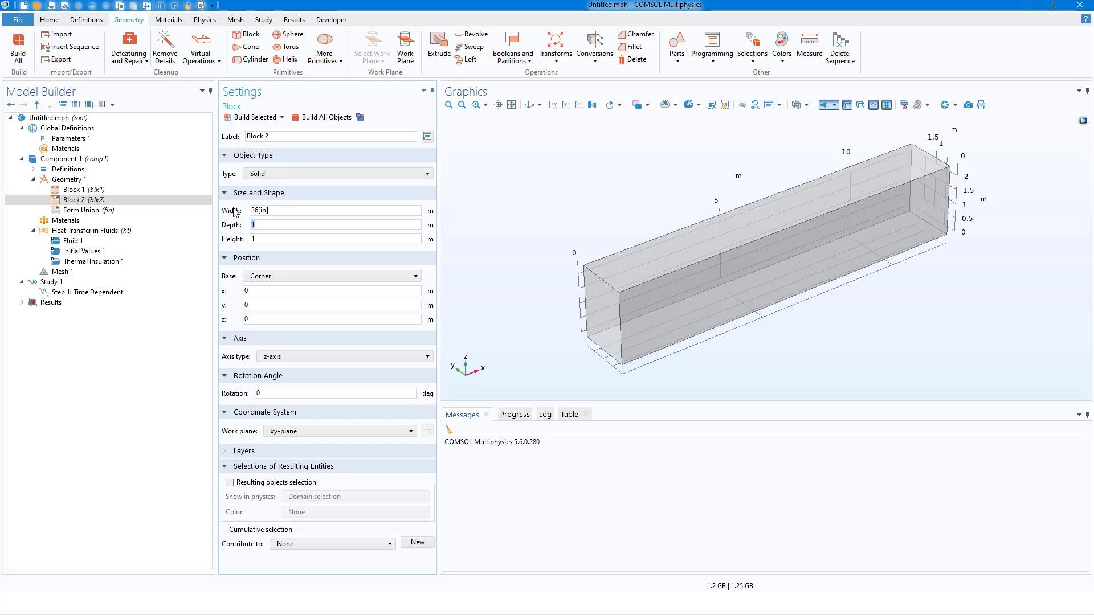
{"action": "type", "text": "18[in]15[in]"}
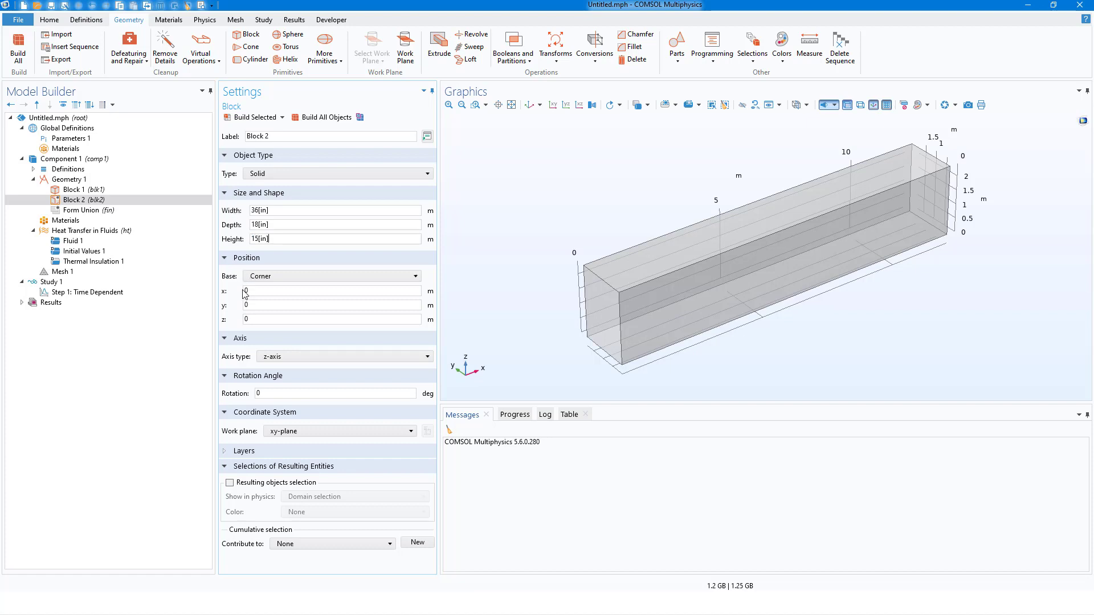
Position the second block's corner at x 20[ft] and y 3[ft], and build it.
{"action": "left_click", "coordinate": [265, 293]}
{"action": "left_click_drag", "start_coordinate": [265, 293], "coordinate": [244, 293]}
{"action": "type", "text": "20"}
{"action": "type", "text": "[ft"}
{"action": "type", "text": "3"}
{"action": "left_click", "coordinate": [254, 120]}
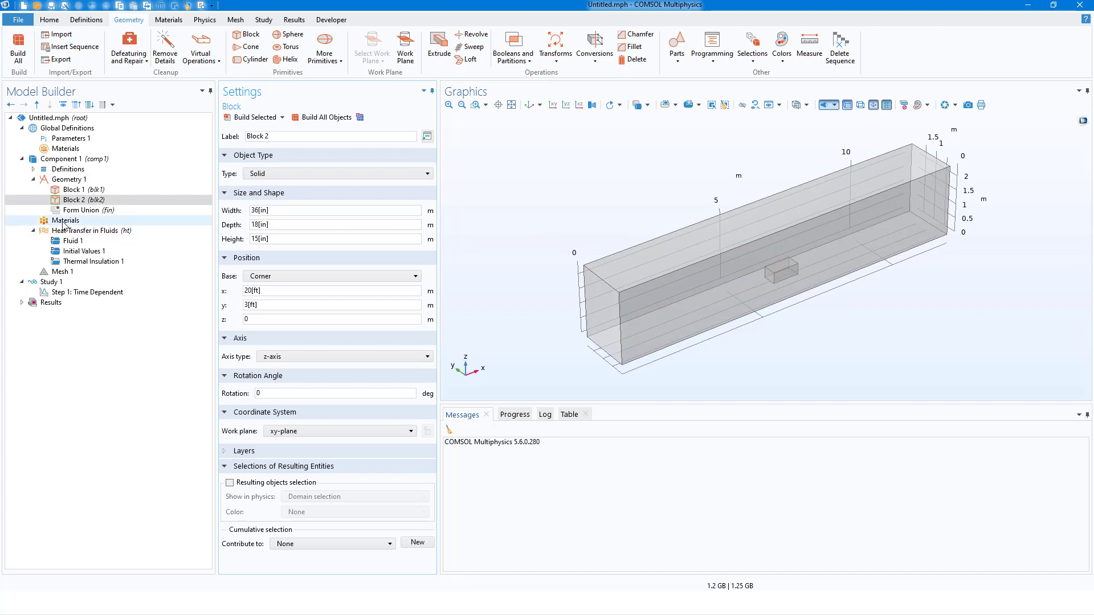
Add the built-in Air material from the library to the component, covering all domains.
{"action": "left_click", "coordinate": [64, 222]}
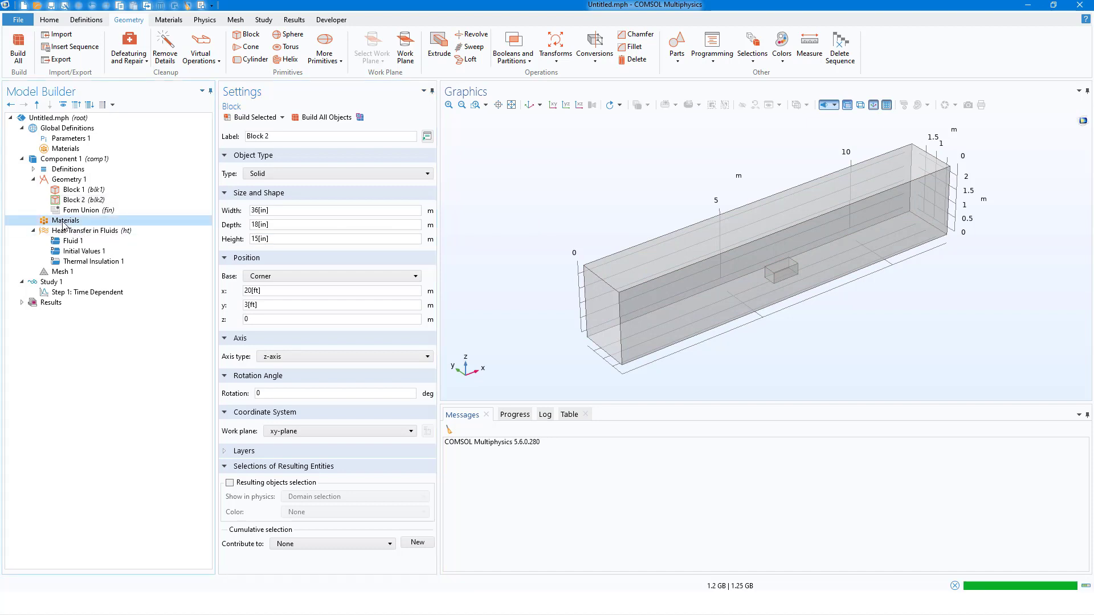
{"action": "right_click", "coordinate": [64, 224]}
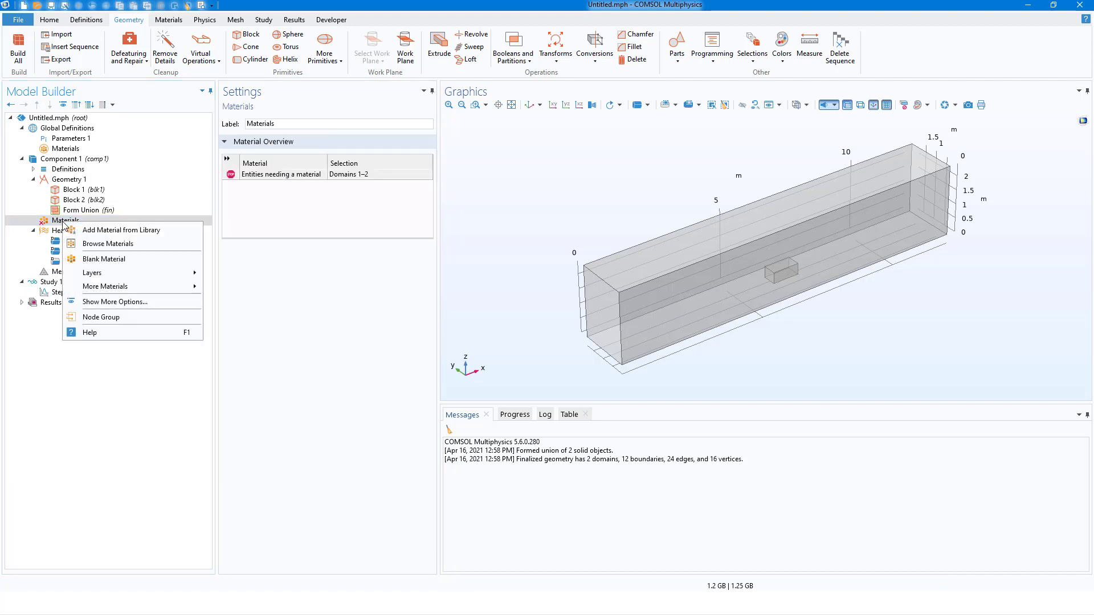
{"action": "left_click", "coordinate": [107, 231]}
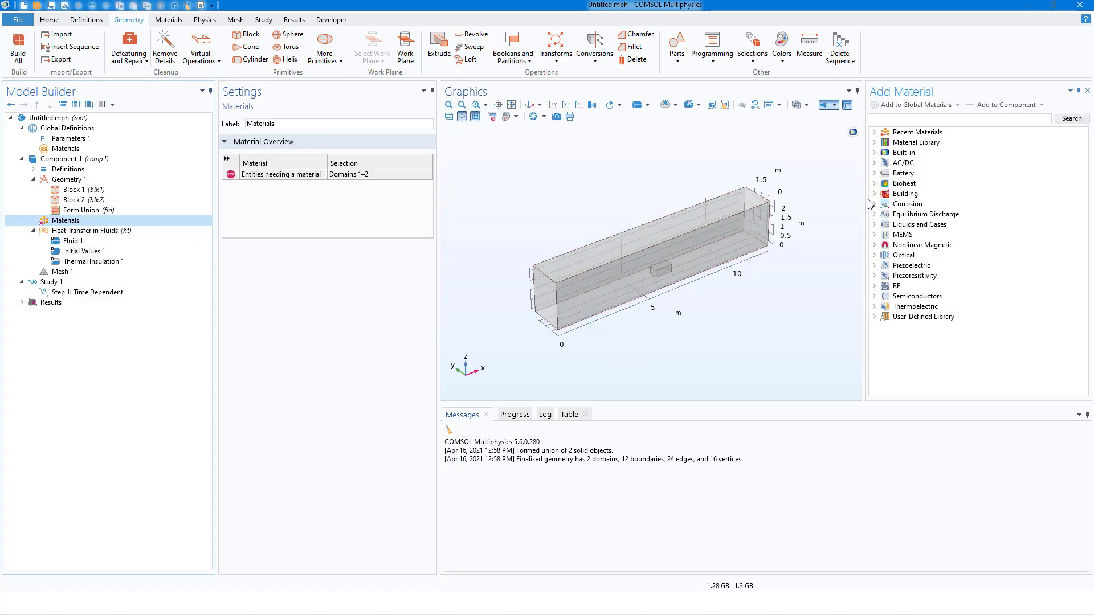
{"action": "double_click", "coordinate": [897, 153]}
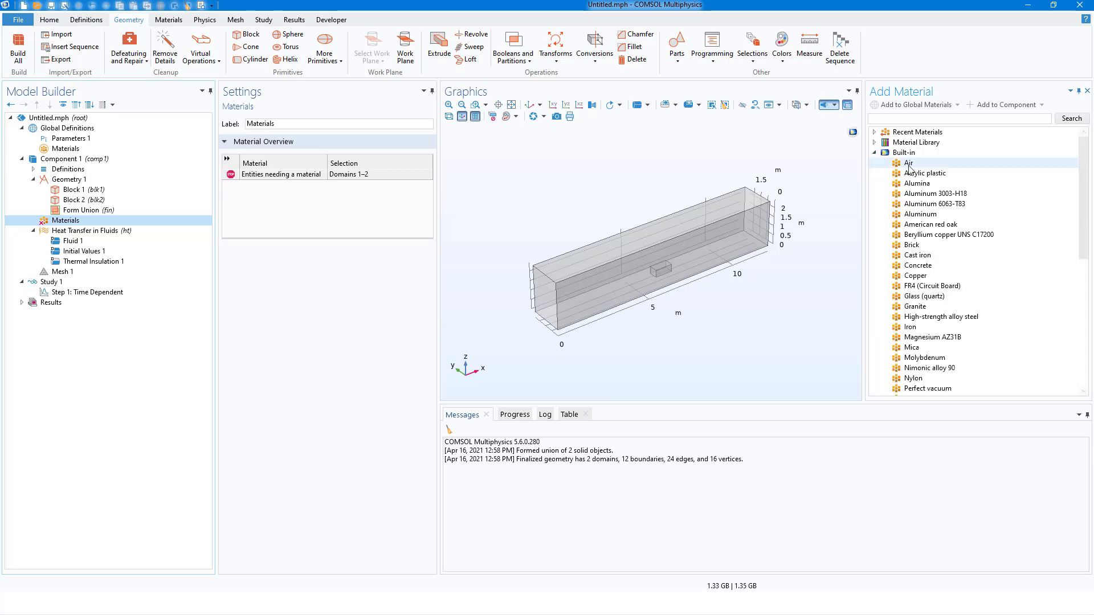
{"action": "left_click", "coordinate": [909, 167]}
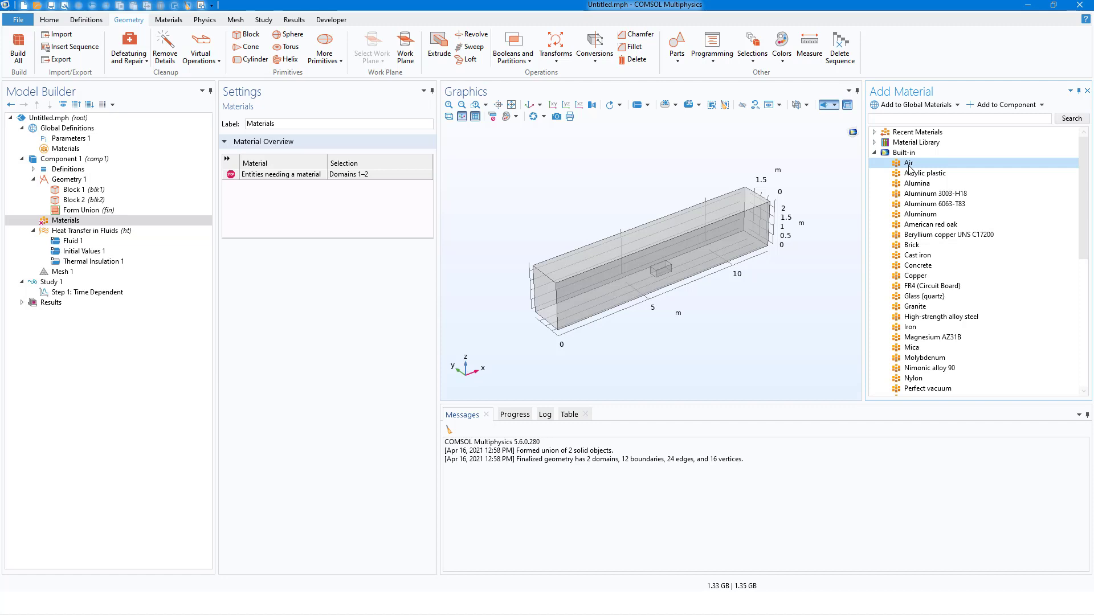
{"action": "double_click", "coordinate": [909, 165]}
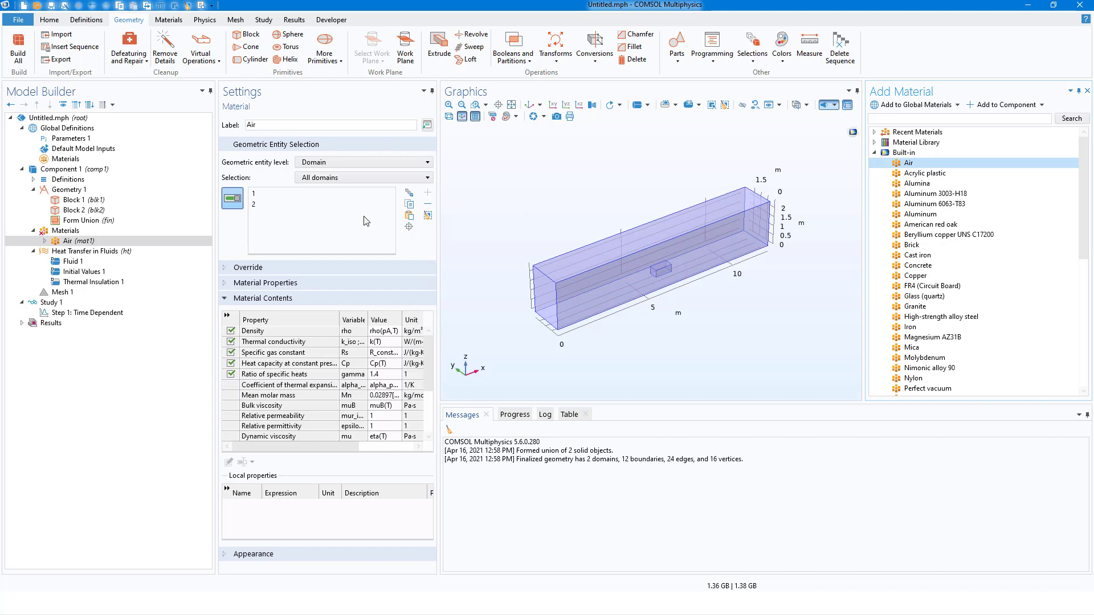
Add the built-in Water, liquid material and assign it to the water tank domain.
{"action": "scroll", "coordinate": [929, 368], "scroll_direction": "down", "scroll_amount": 1}
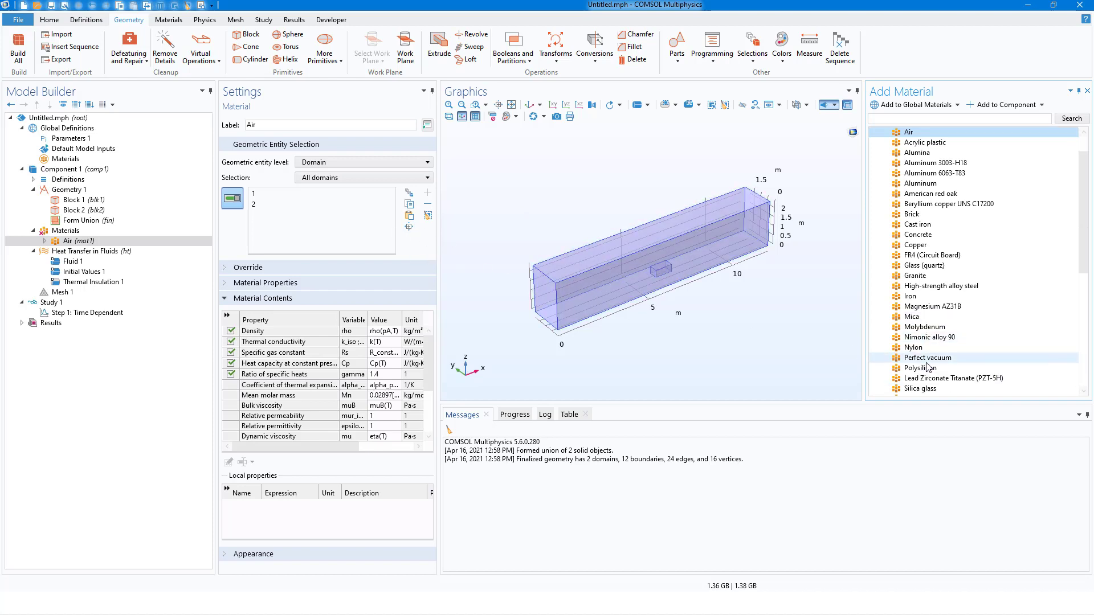
{"action": "scroll", "coordinate": [929, 368], "scroll_direction": "down", "scroll_amount": 3}
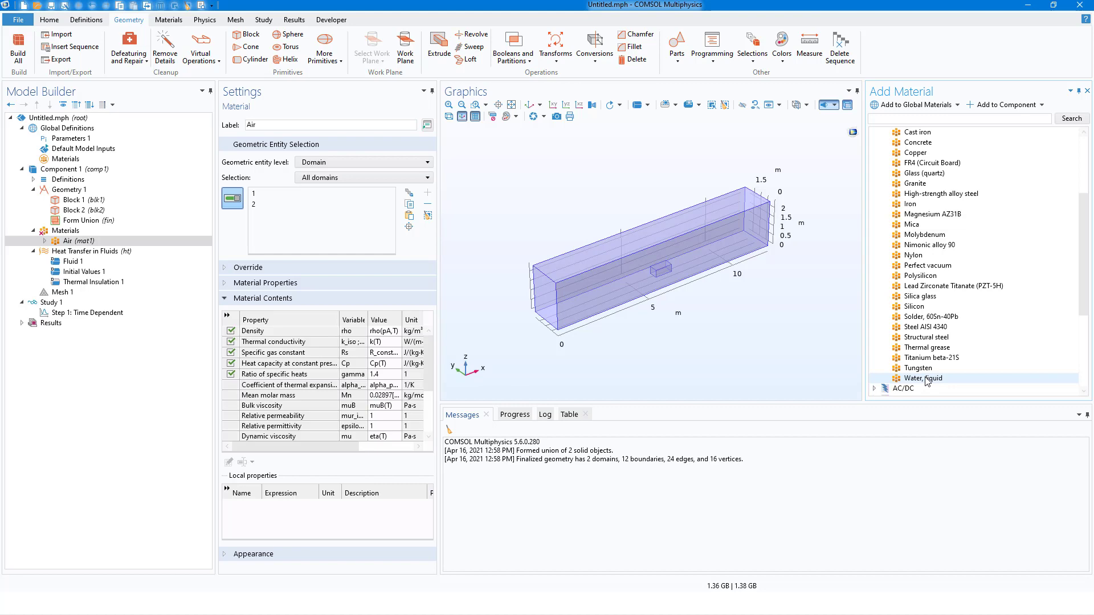
{"action": "double_click", "coordinate": [927, 379]}
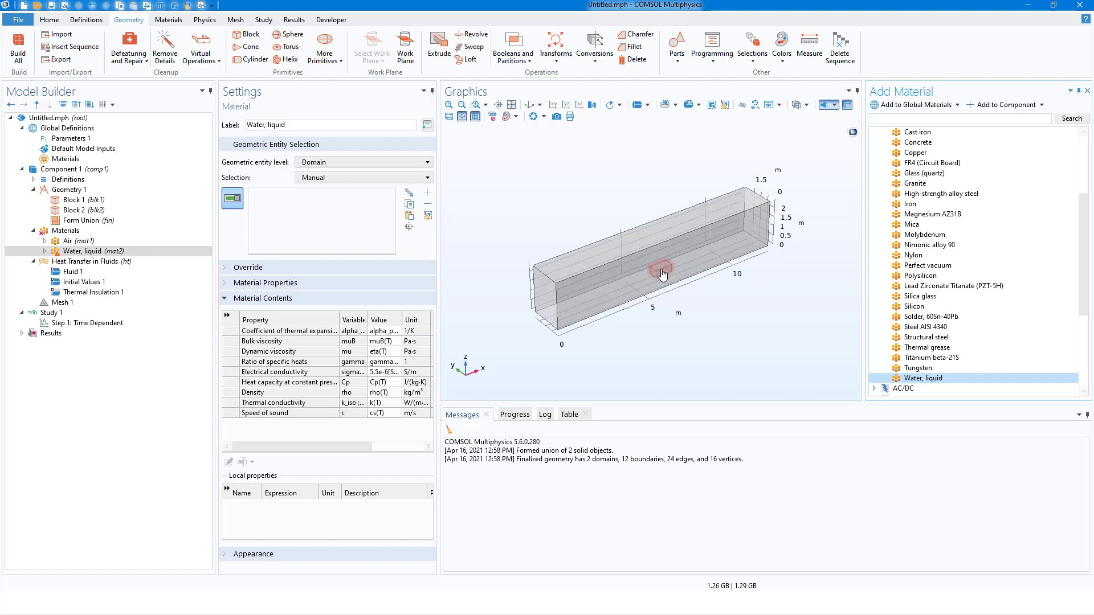
{"action": "left_click", "coordinate": [662, 273]}
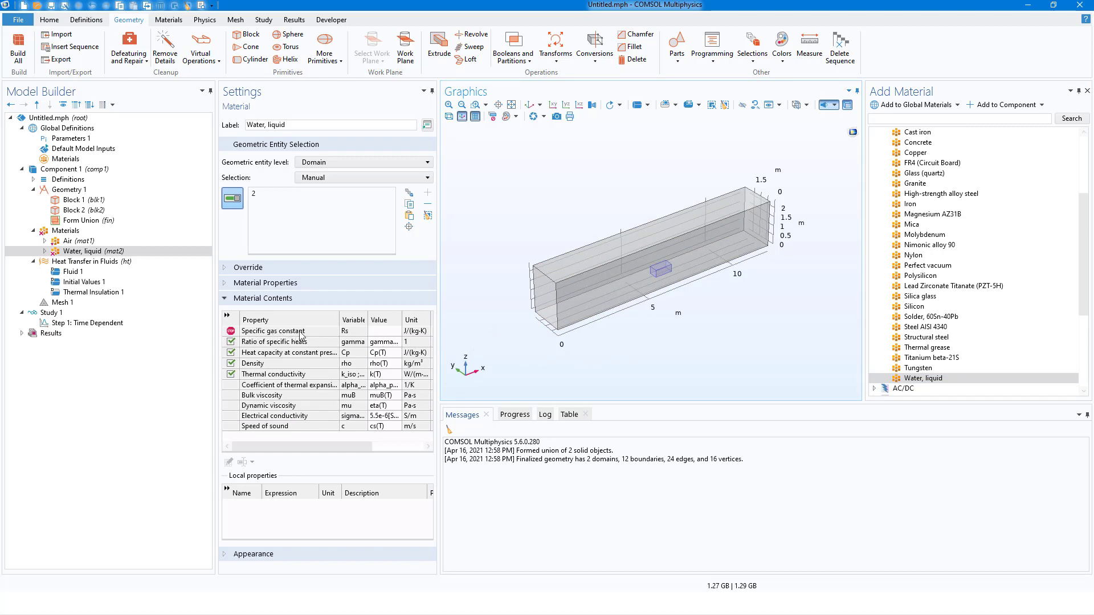
Set the specific gas constant of Water, liquid to 461.52[J/(kgK)].
{"action": "left_click", "coordinate": [384, 332]}
{"action": "left_click", "coordinate": [385, 332]}
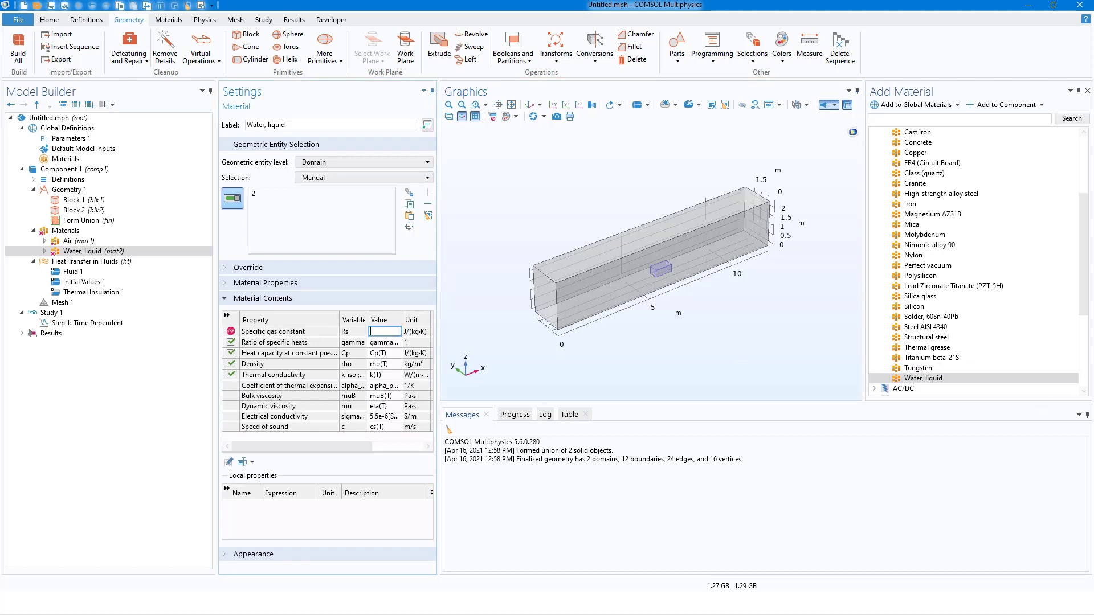
{"action": "key", "text": "alt+Tab"}
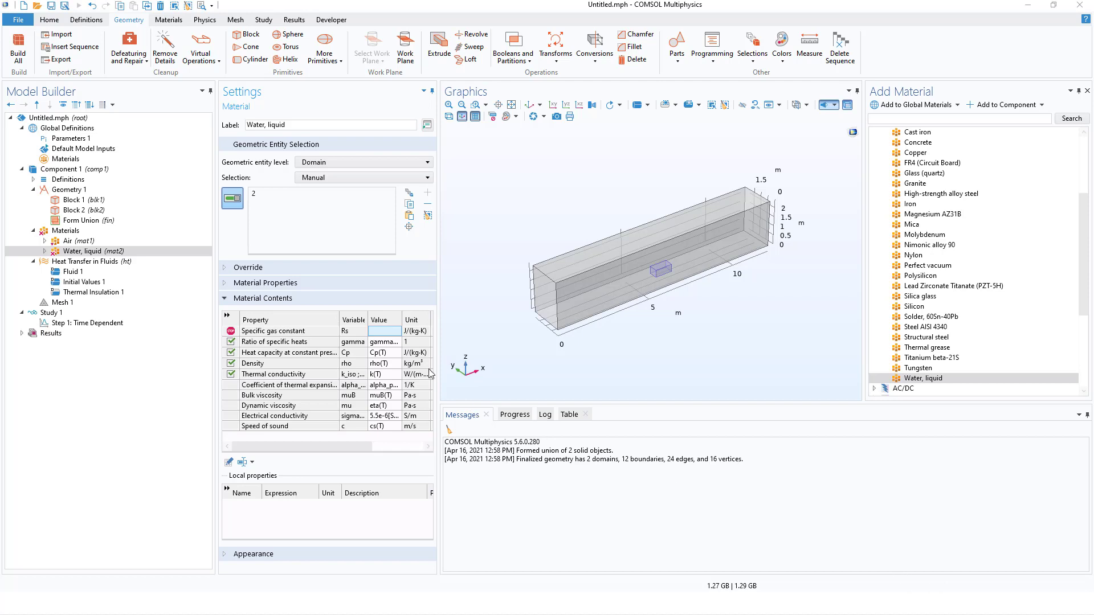
{"action": "left_click", "coordinate": [385, 330]}
{"action": "key", "text": "ctrl+v"}
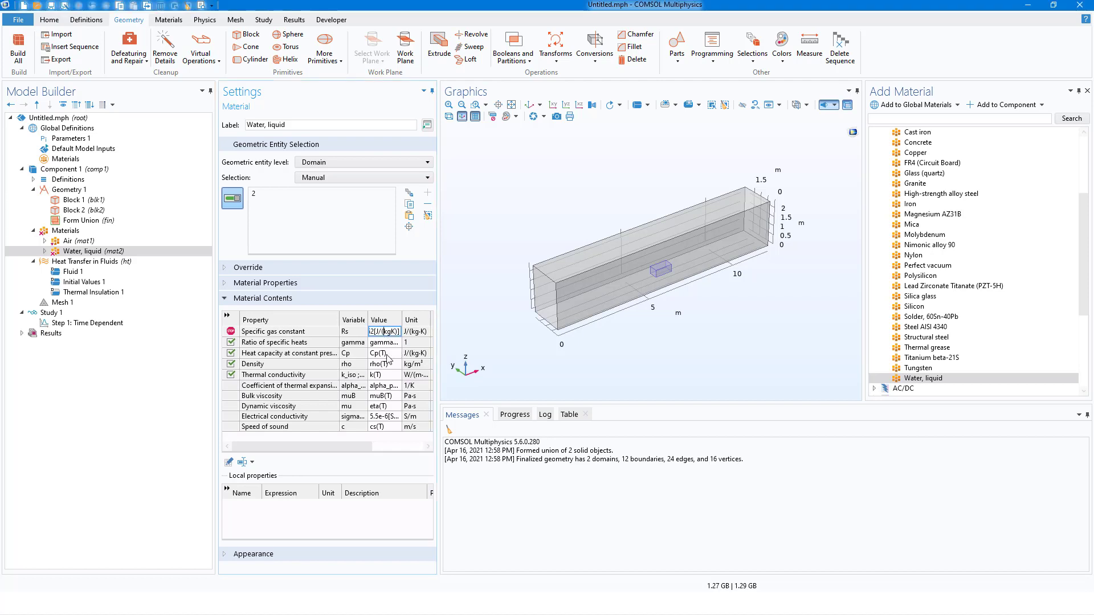
{"action": "key", "text": "Home"}
{"action": "key", "text": "Return"}
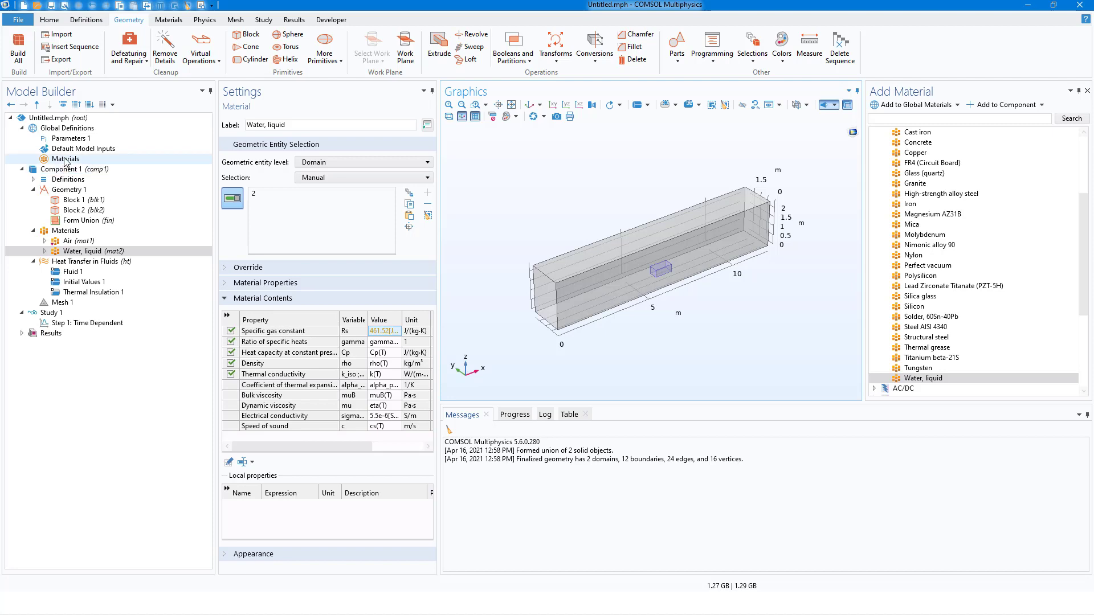
Create a global layered material whose first layer is 2[mm] thick with 5 mesh elements.
{"action": "right_click", "coordinate": [64, 159]}
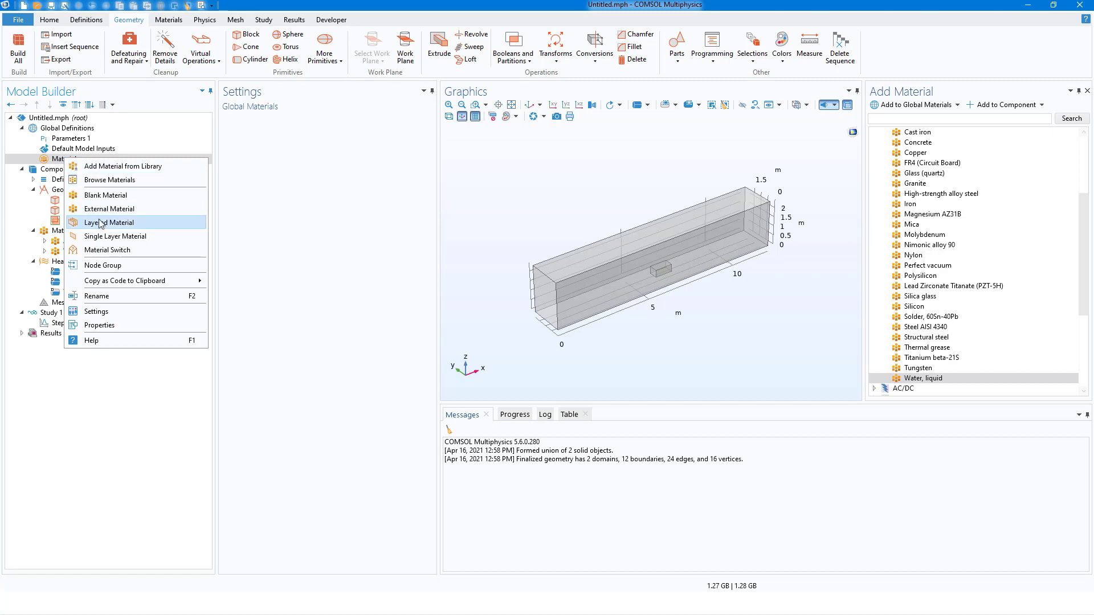
{"action": "left_click", "coordinate": [101, 222]}
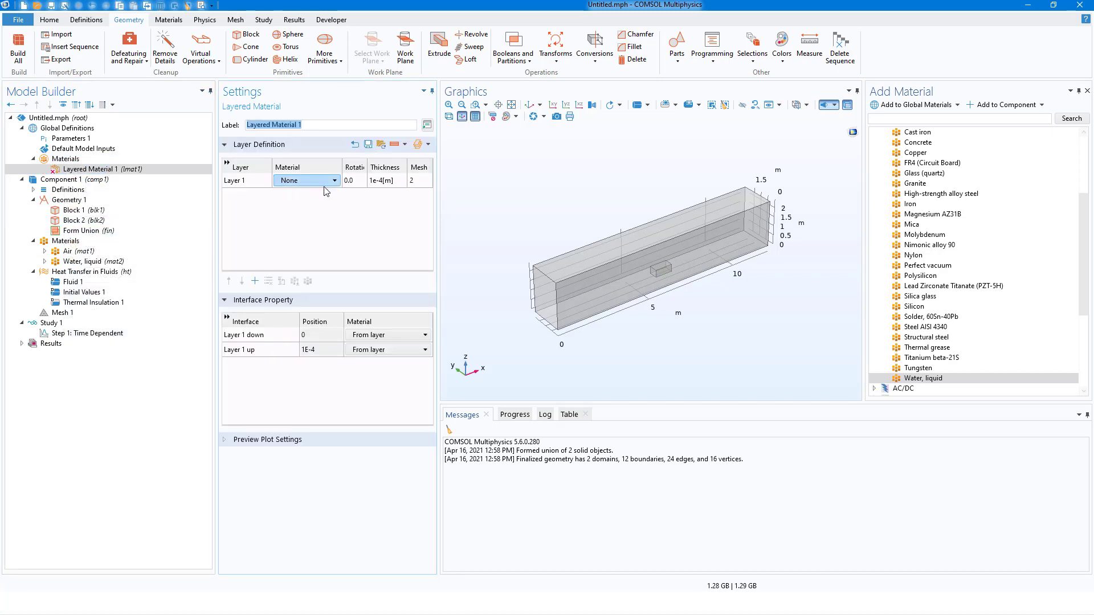
{"action": "left_click", "coordinate": [394, 180]}
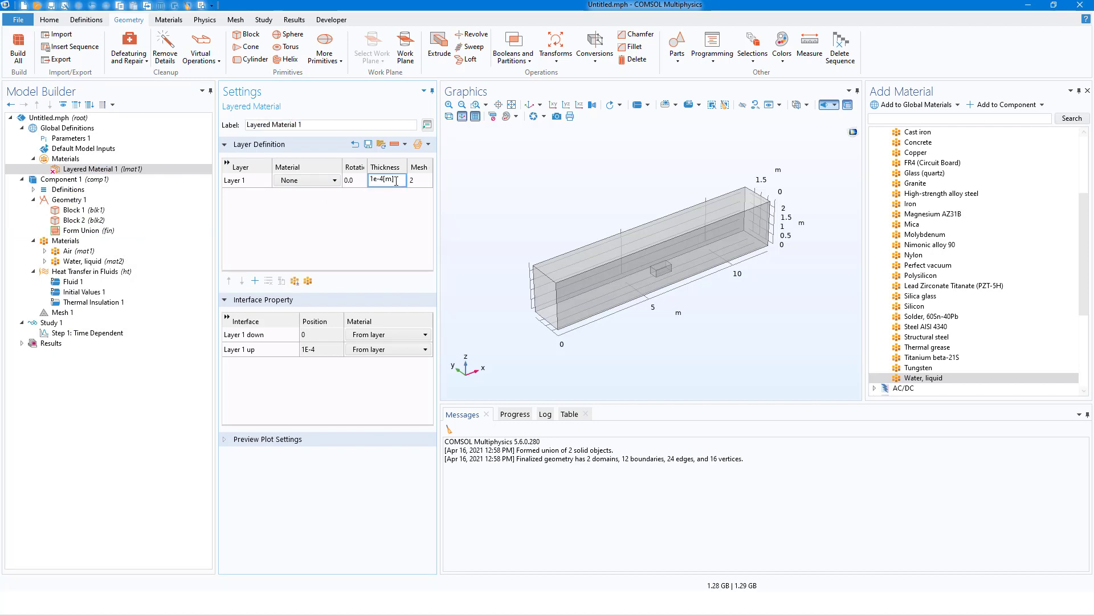
{"action": "left_click_drag", "start_coordinate": [396, 182], "coordinate": [353, 183]}
{"action": "type", "text": "2[mm"}
{"action": "left_click", "coordinate": [417, 182]}
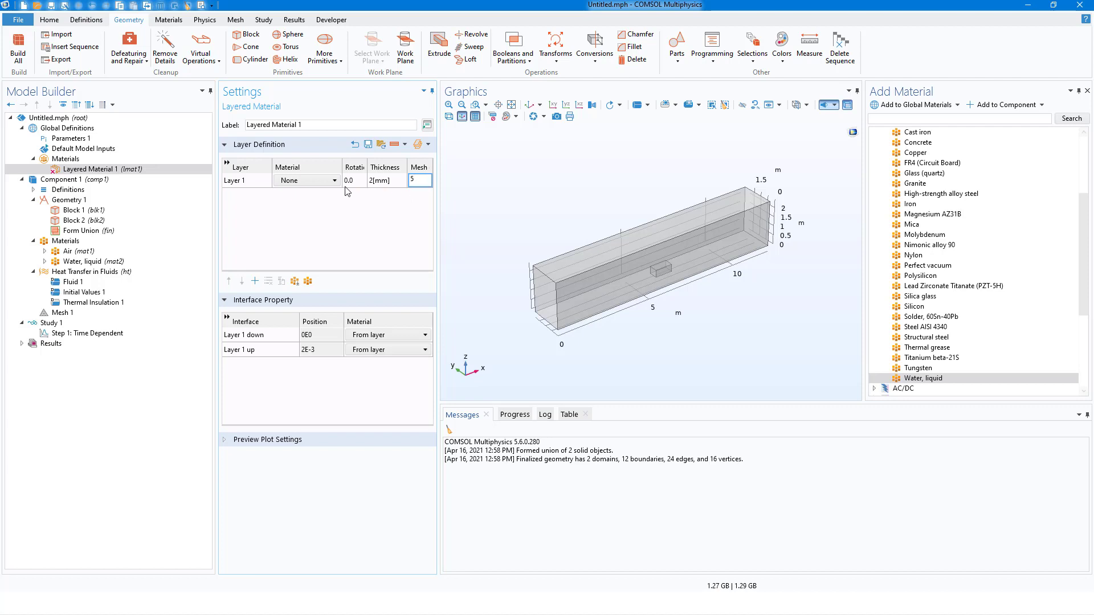
Pick built-in Aluminum from the material library as the material of Layer 1.
{"action": "left_click", "coordinate": [318, 182]}
{"action": "left_click", "coordinate": [318, 183]}
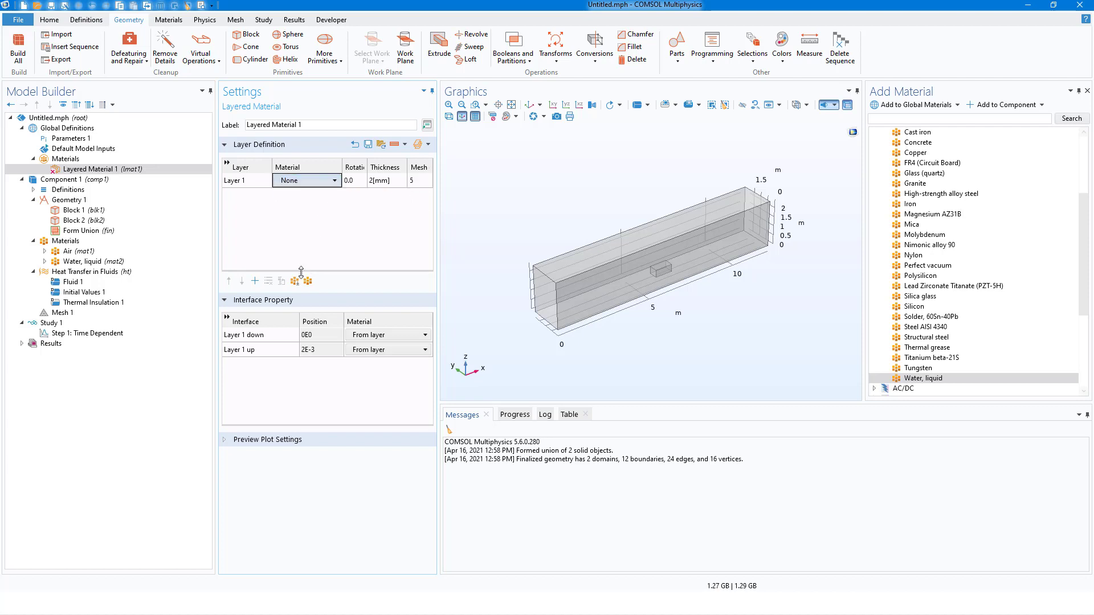
{"action": "left_click", "coordinate": [295, 281]}
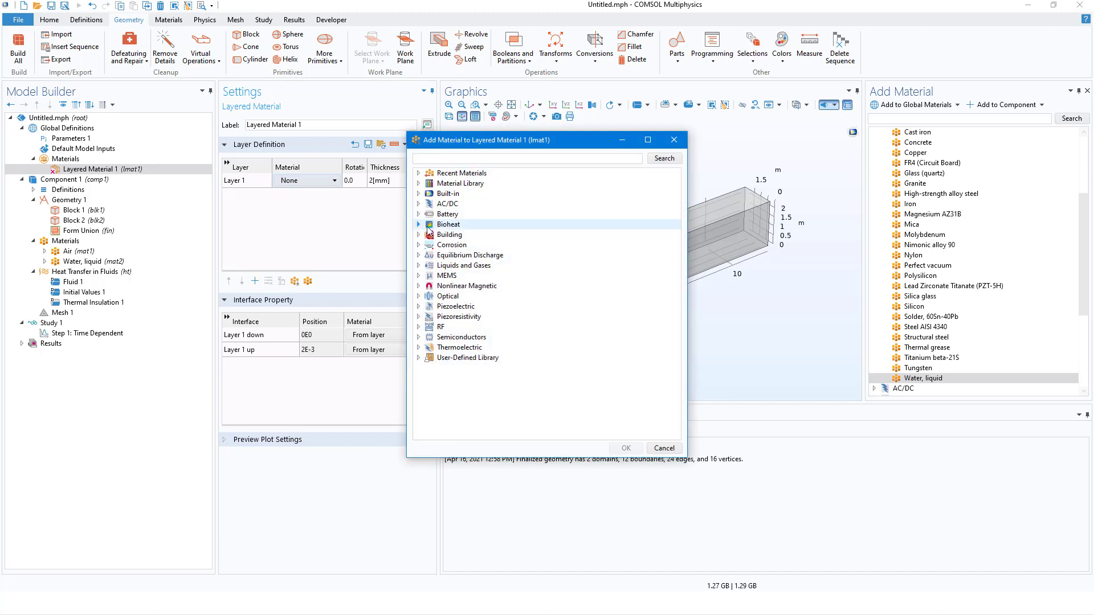
{"action": "left_click", "coordinate": [418, 194]}
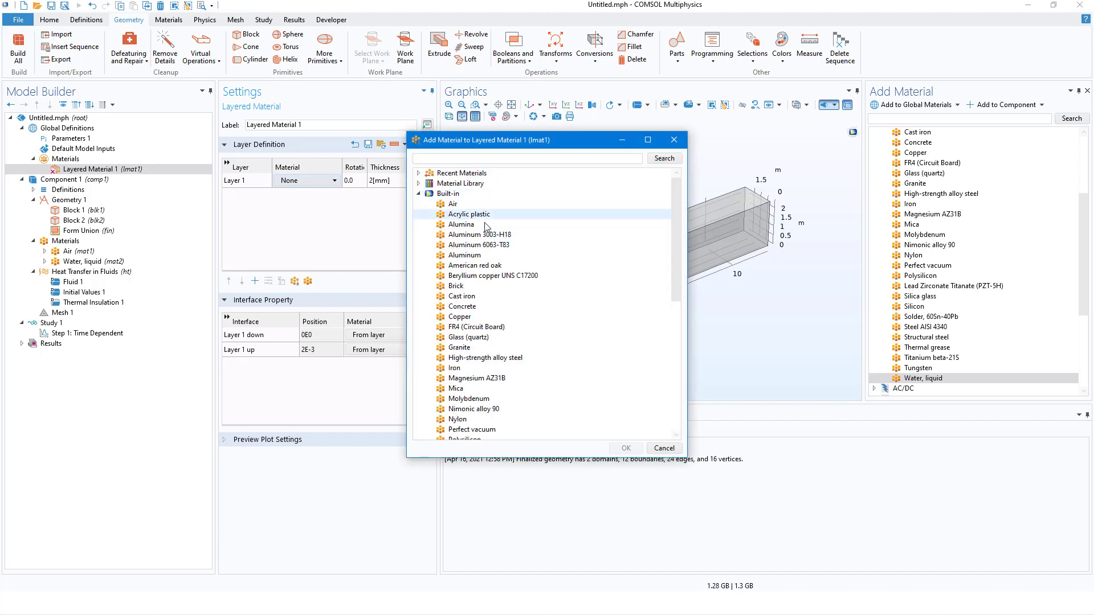
{"action": "left_click", "coordinate": [472, 256]}
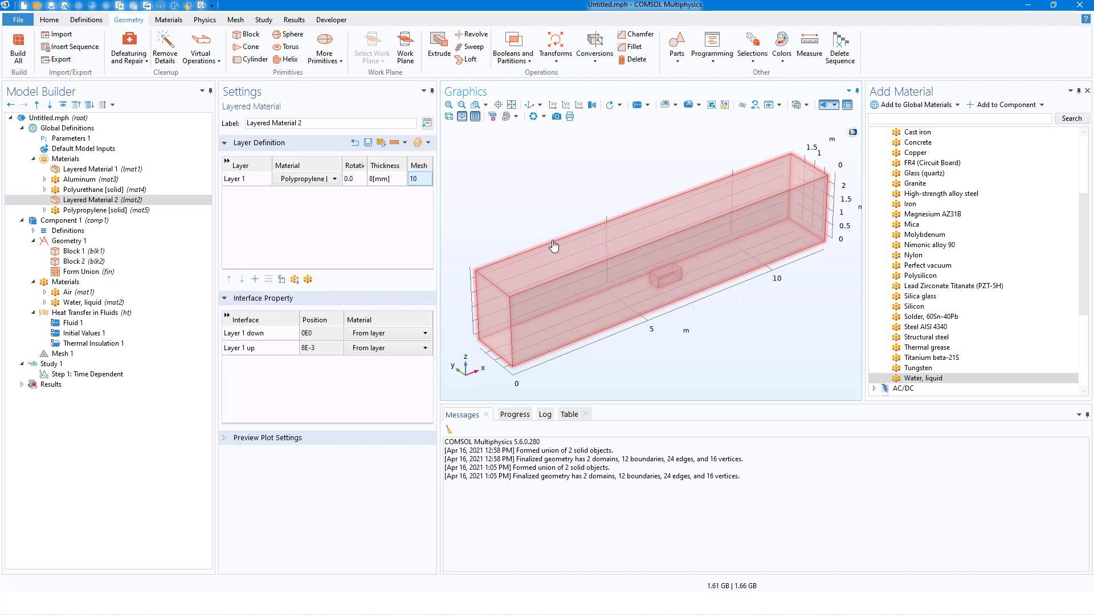
Add a layered material link to the component's materials, using Layered Material 1.
{"action": "left_click", "coordinate": [64, 283]}
{"action": "right_click", "coordinate": [65, 285]}
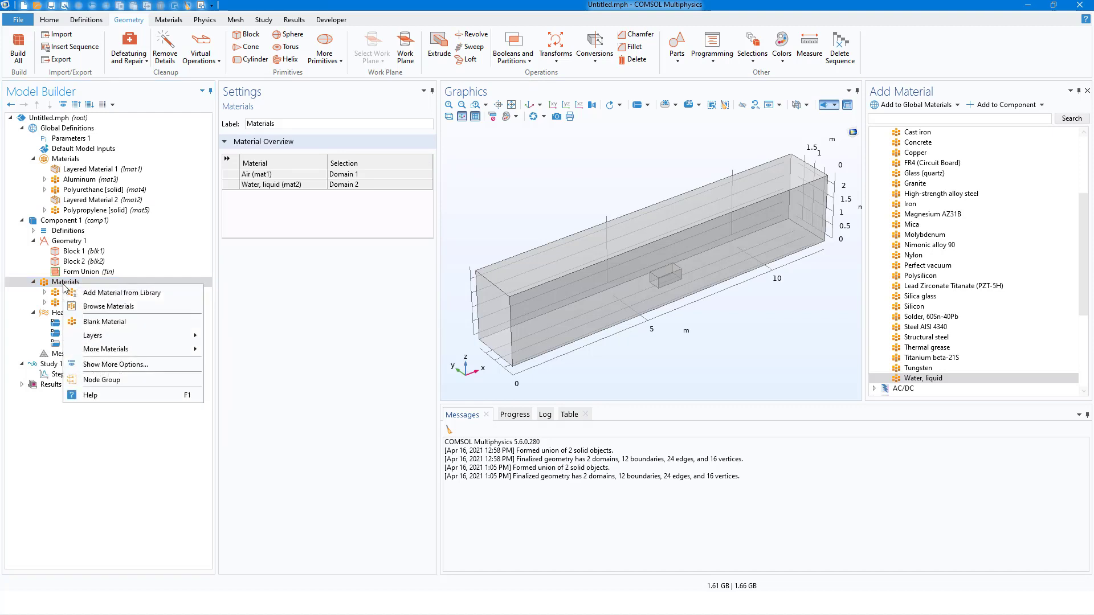
{"action": "mouse_move", "coordinate": [156, 337]}
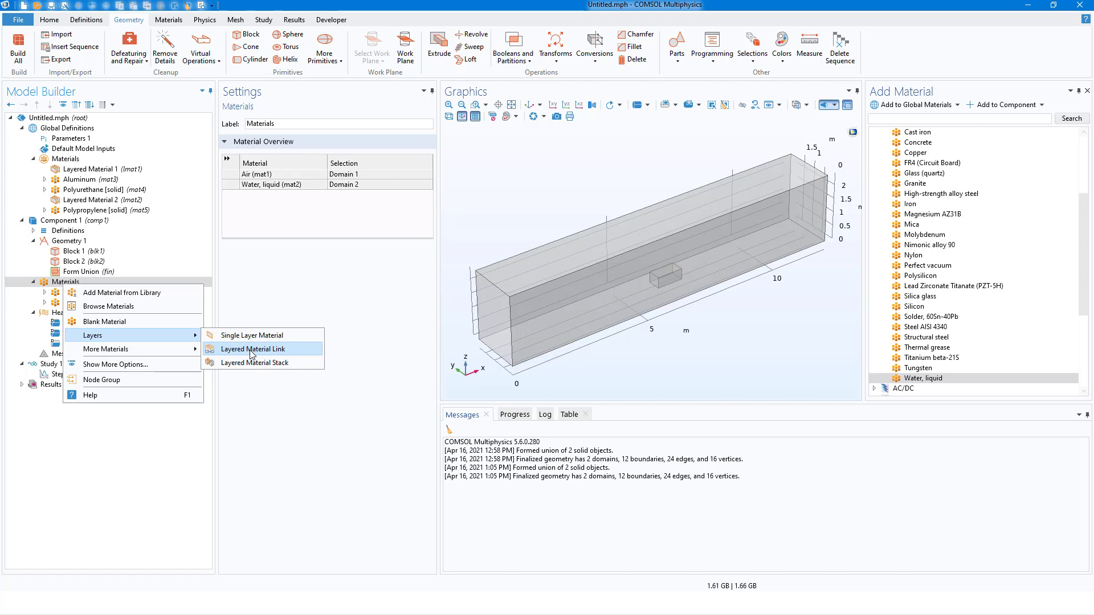
{"action": "key", "text": "Escape"}
{"action": "key", "text": "Escape"}
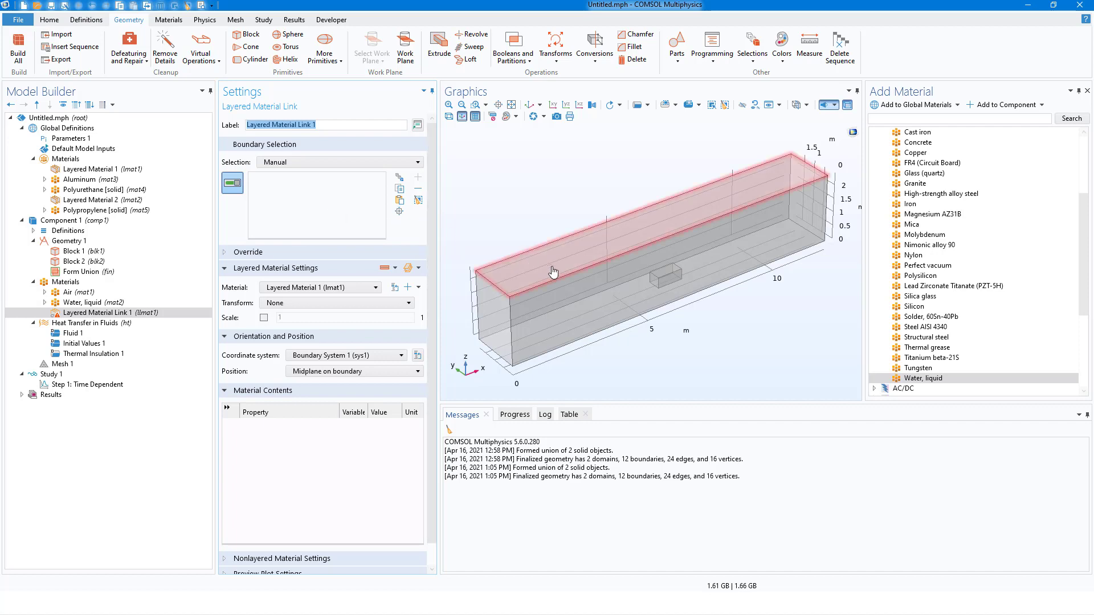
{"action": "double_click", "coordinate": [343, 292]}
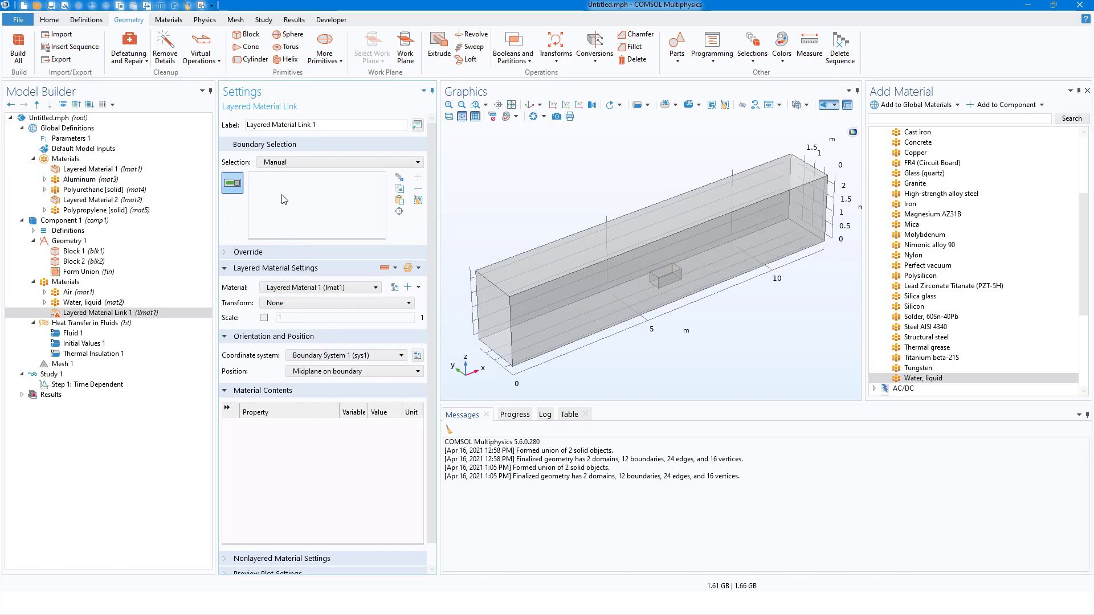
Assign the layered material link to all six outer faces of the container, boundaries 1–5 and 12.
{"action": "left_click", "coordinate": [533, 266]}
{"action": "left_click", "coordinate": [553, 300]}
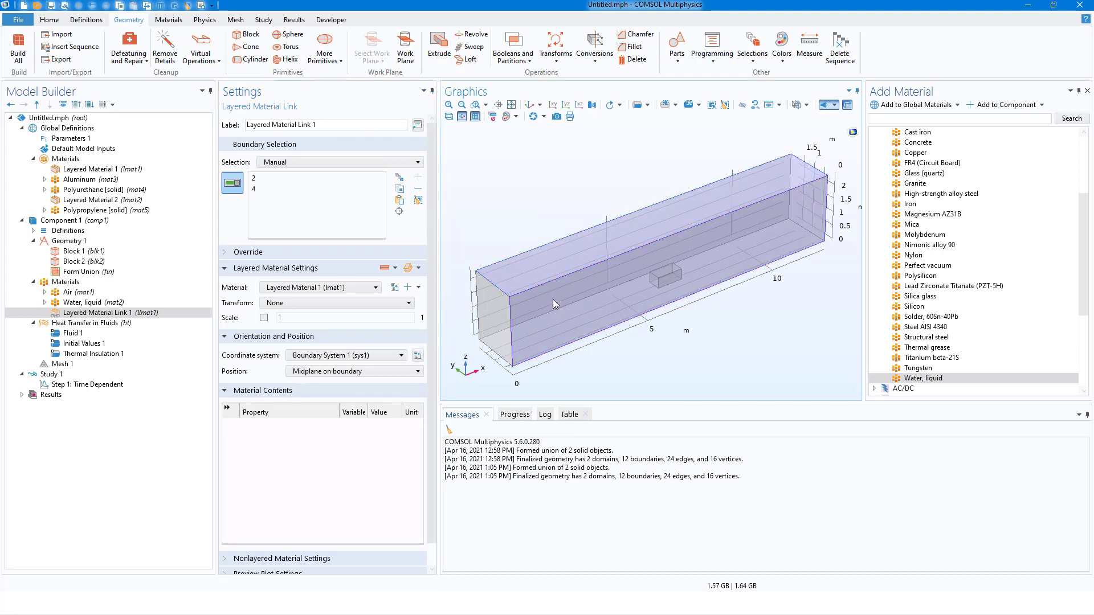
{"action": "left_click", "coordinate": [507, 313]}
{"action": "left_click_drag", "start_coordinate": [507, 315], "coordinate": [687, 278]}
{"action": "left_click", "coordinate": [536, 238]}
{"action": "left_click_drag", "start_coordinate": [535, 238], "coordinate": [565, 229]}
{"action": "left_click", "coordinate": [519, 231]}
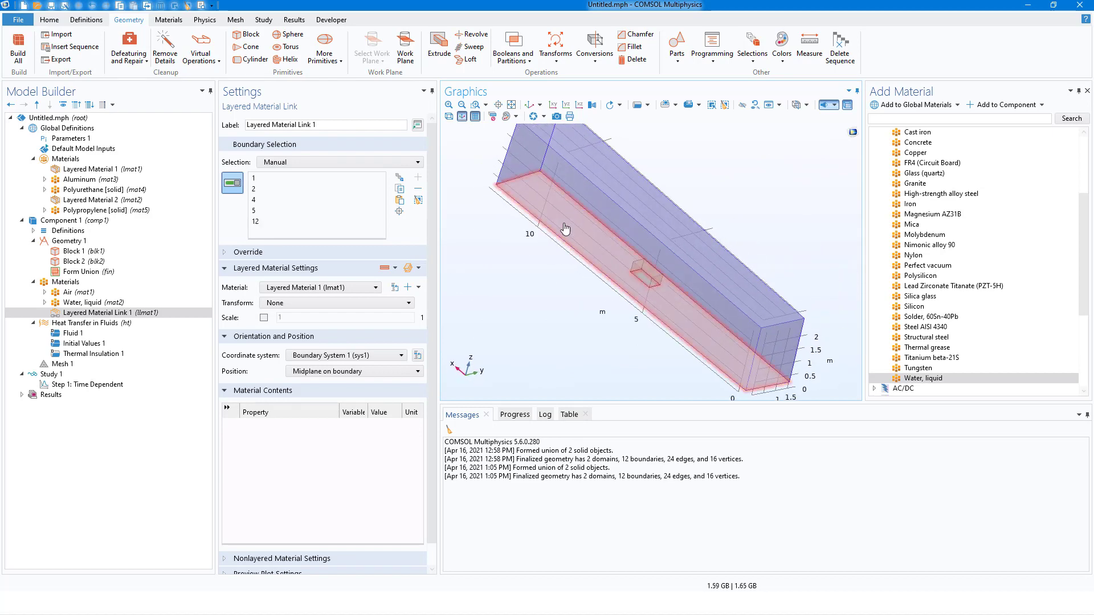
{"action": "left_click", "coordinate": [569, 226]}
{"action": "left_click_drag", "start_coordinate": [703, 264], "coordinate": [537, 226]}
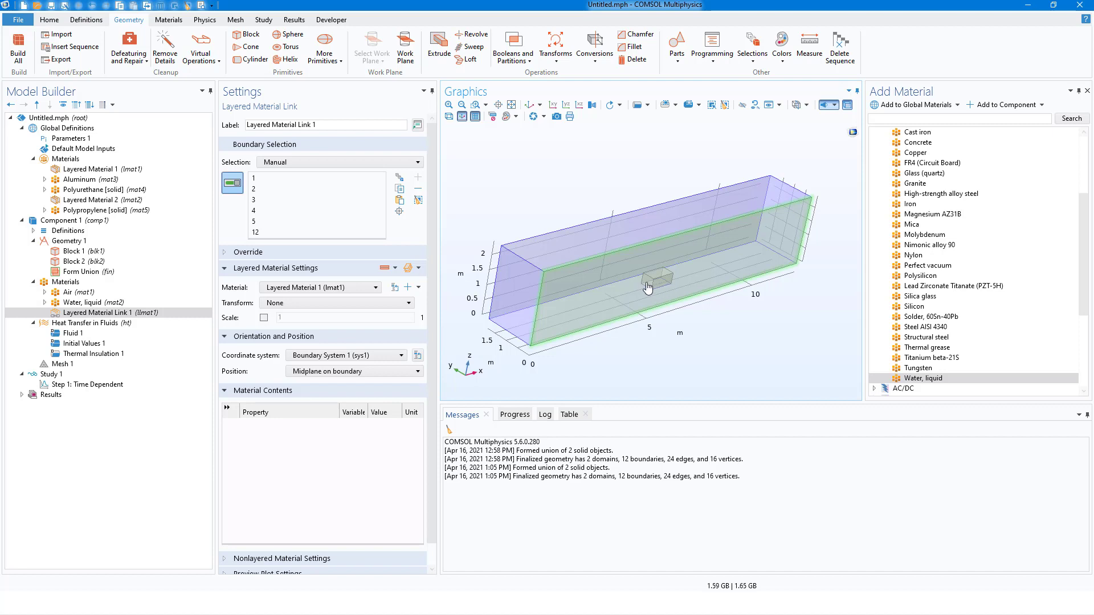
Add a second layered material link to the component and assign it to the water tank's faces, boundaries 6, 7, 8, 10 and 11.
{"action": "left_click", "coordinate": [72, 284]}
{"action": "right_click", "coordinate": [71, 284]}
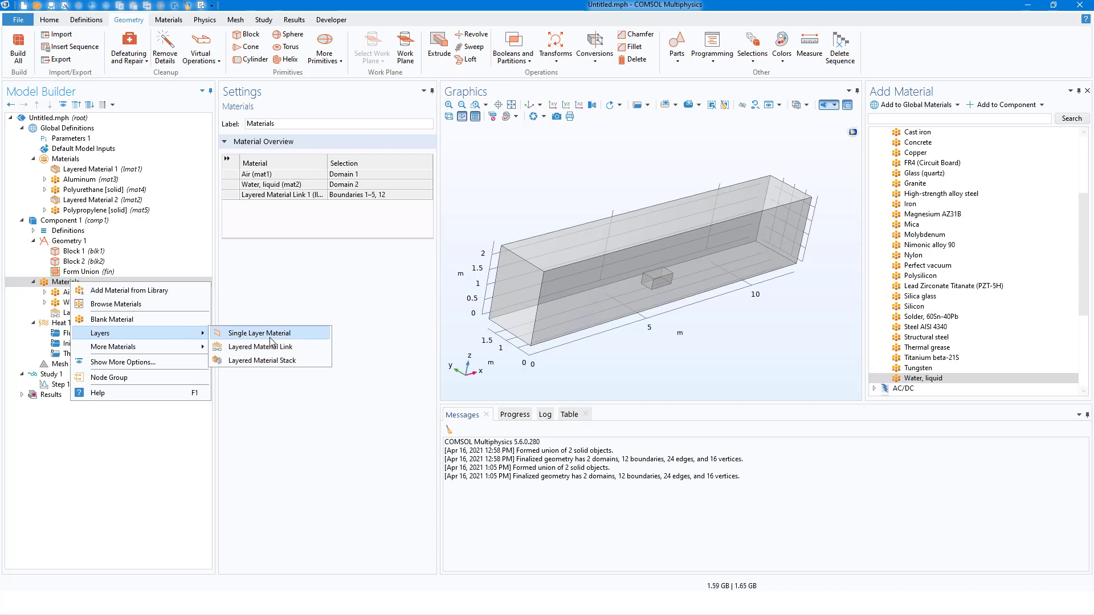
{"action": "left_click", "coordinate": [272, 350]}
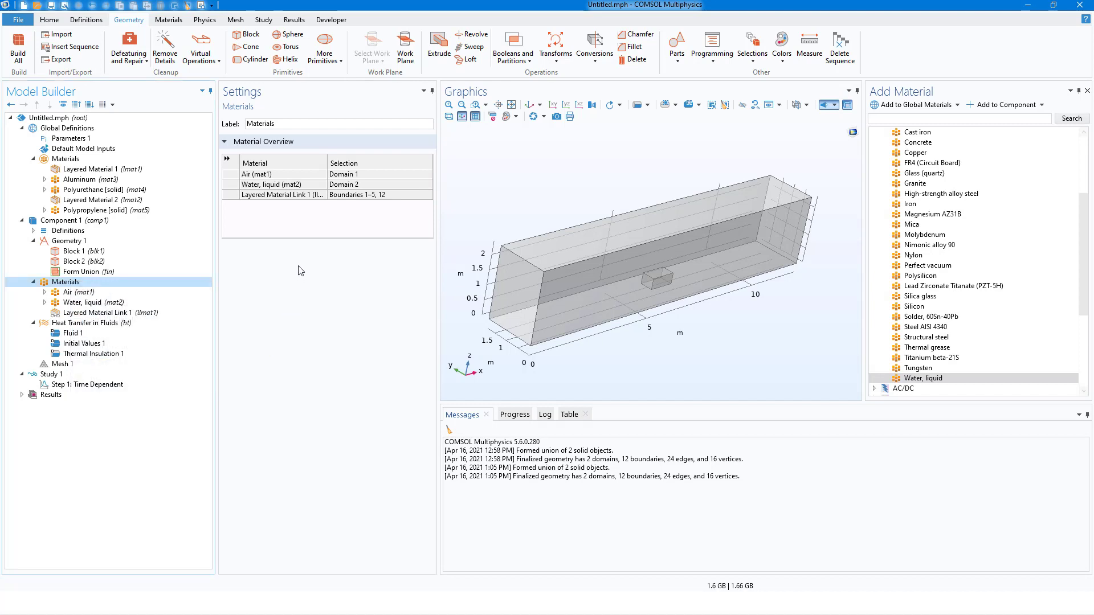
{"action": "left_click", "coordinate": [655, 288]}
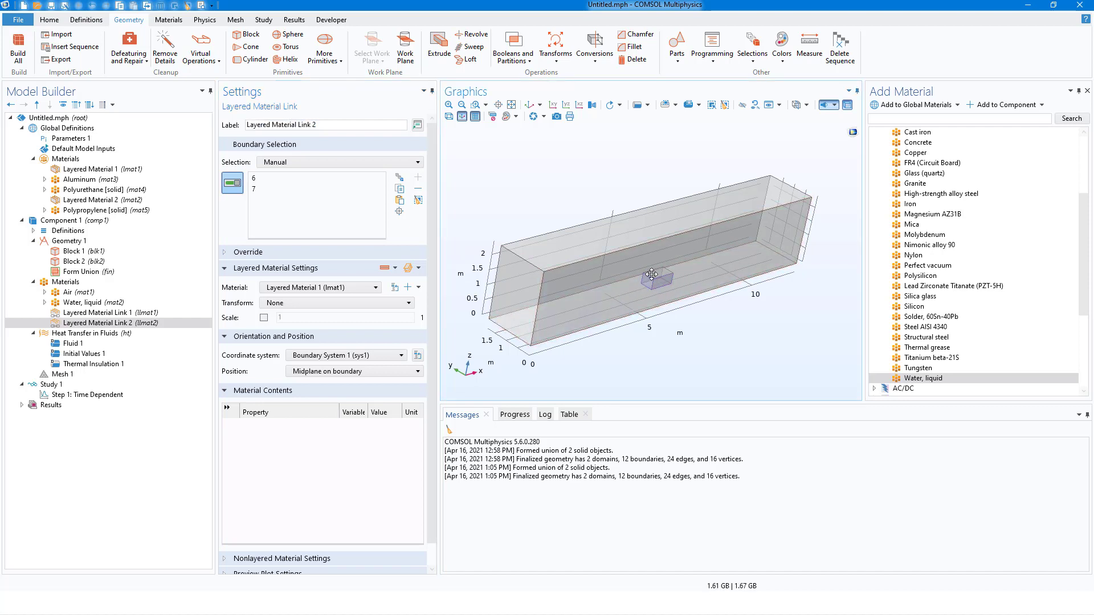
{"action": "left_click_drag", "start_coordinate": [651, 275], "coordinate": [651, 223]}
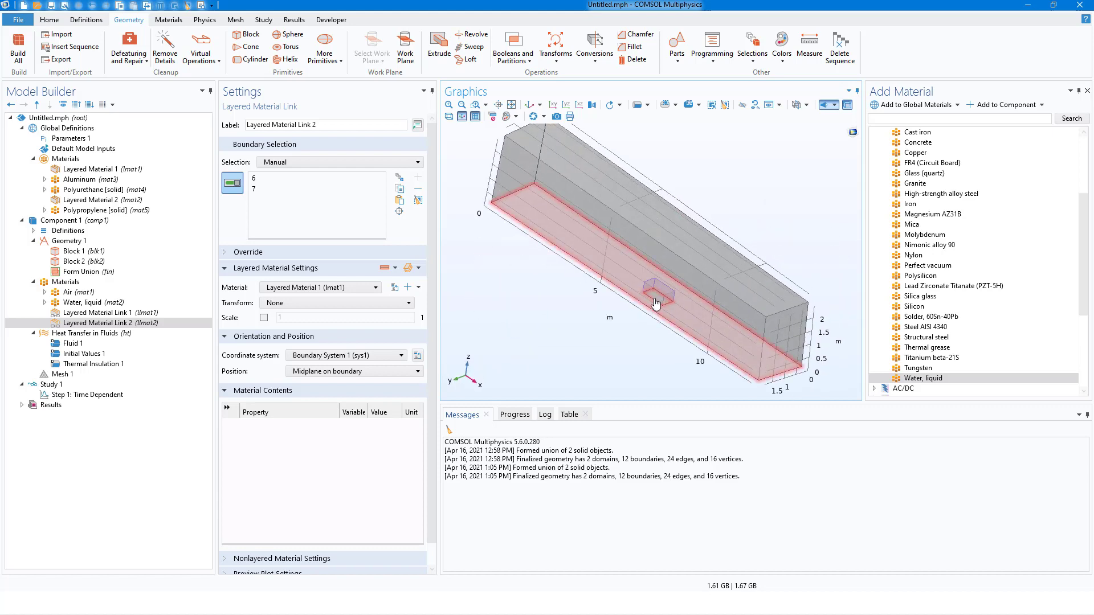
{"action": "left_click", "coordinate": [656, 305]}
{"action": "mouse_move", "coordinate": [656, 305]}
{"action": "left_mouse_down"}
{"action": "mouse_move", "coordinate": [696, 333]}
{"action": "mouse_move", "coordinate": [655, 307]}
{"action": "left_mouse_up"}
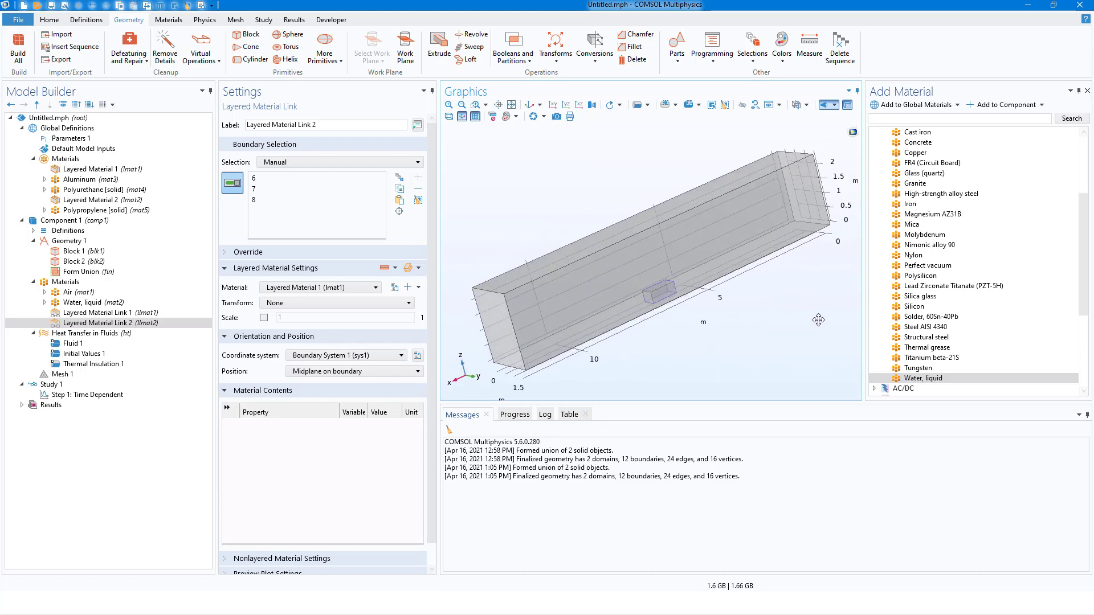
{"action": "left_click", "coordinate": [653, 302]}
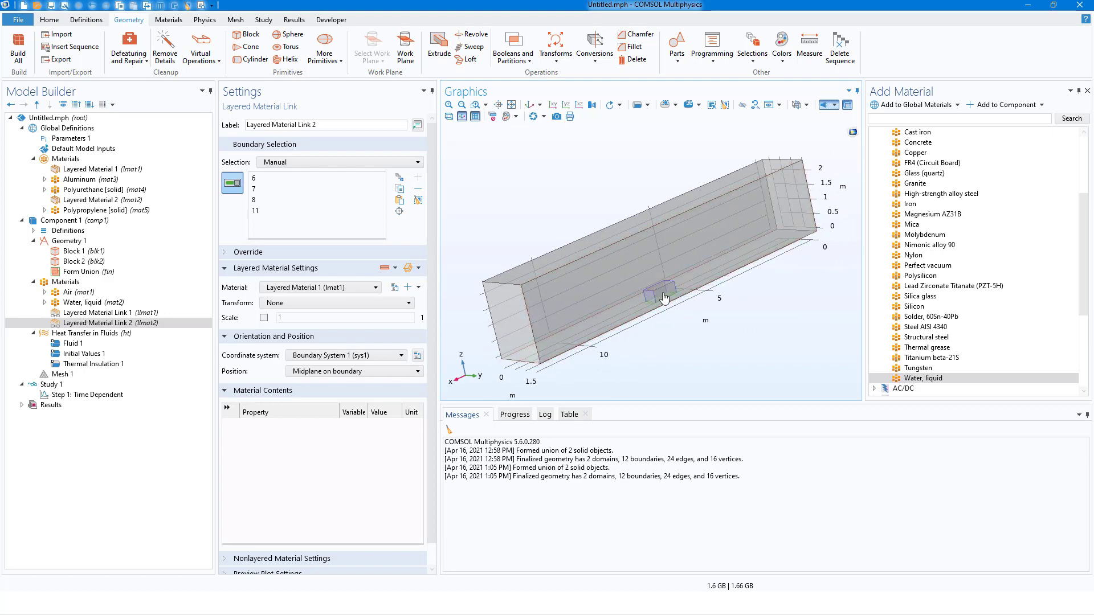
{"action": "left_click", "coordinate": [662, 292]}
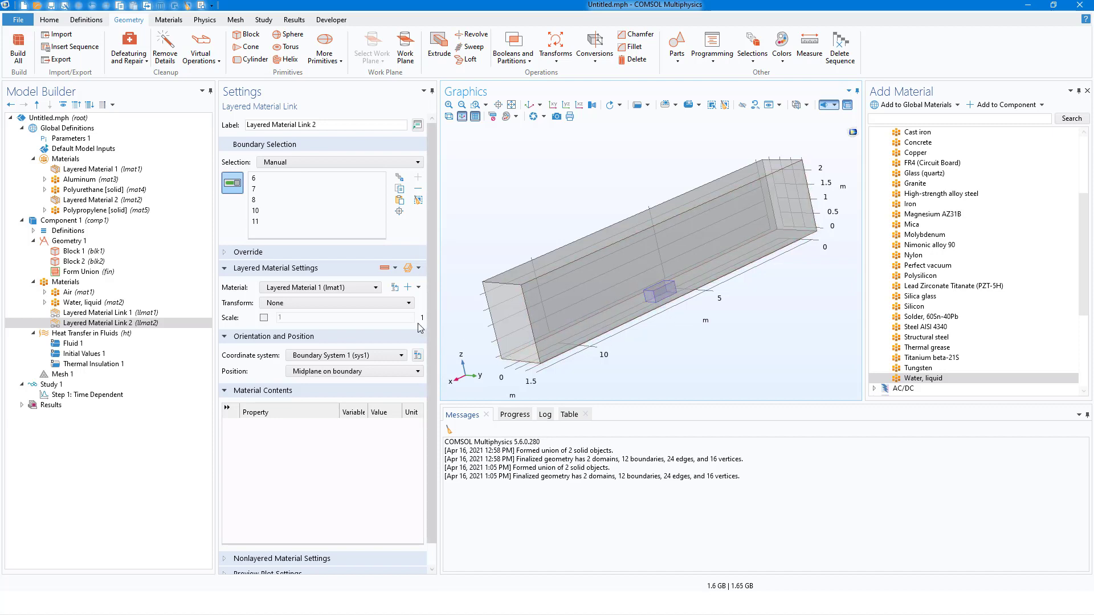
Set the tank's layered material link to use Layered Material 2.
{"action": "left_click", "coordinate": [321, 290]}
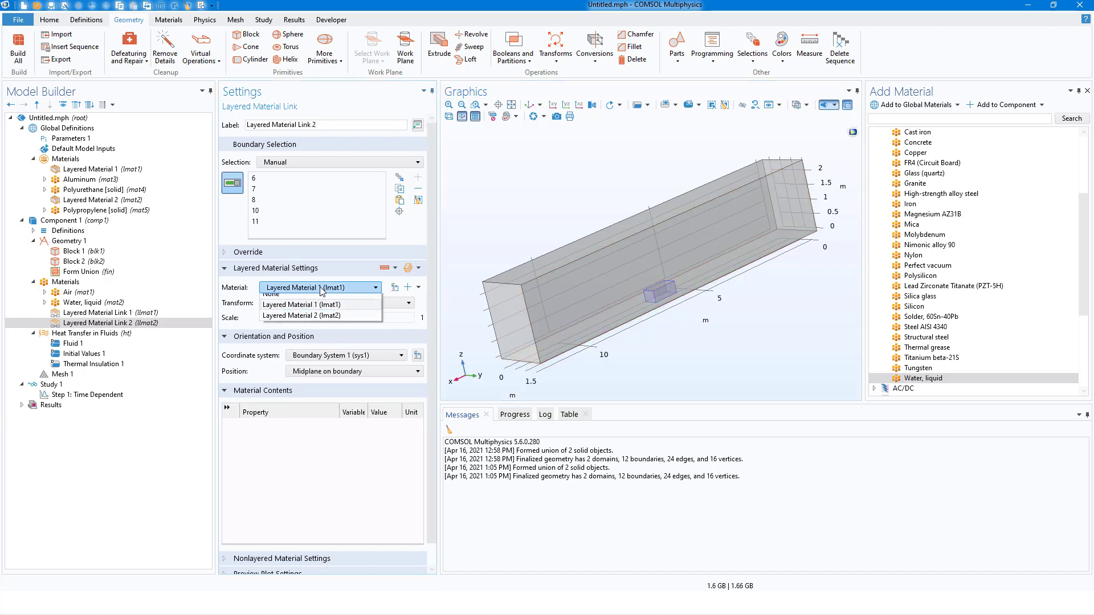
{"action": "left_click", "coordinate": [320, 321]}
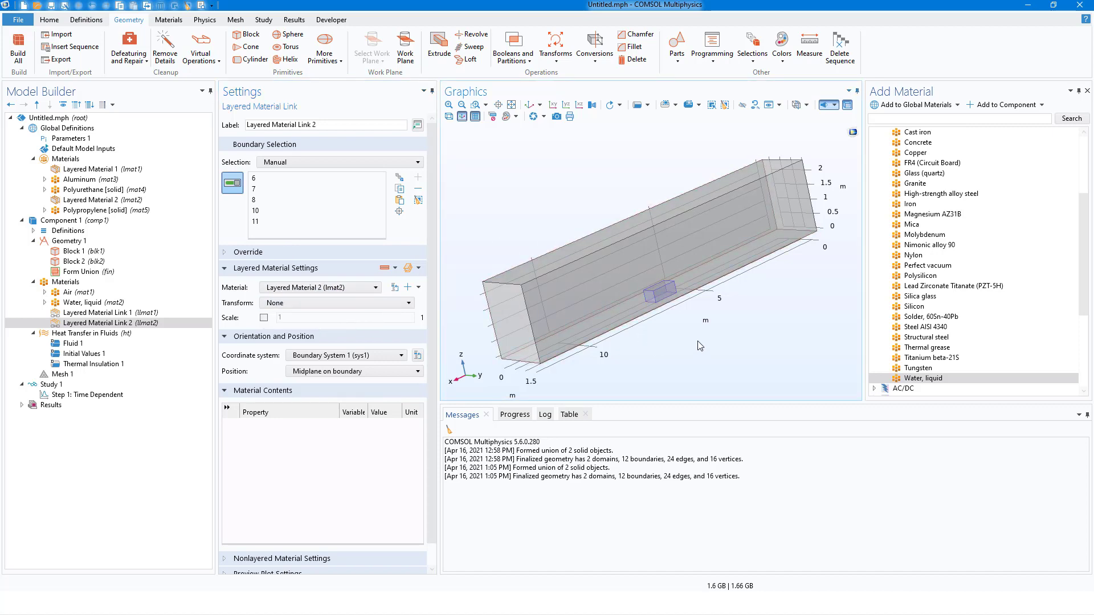
{"action": "left_click_drag", "start_coordinate": [768, 283], "coordinate": [667, 284]}
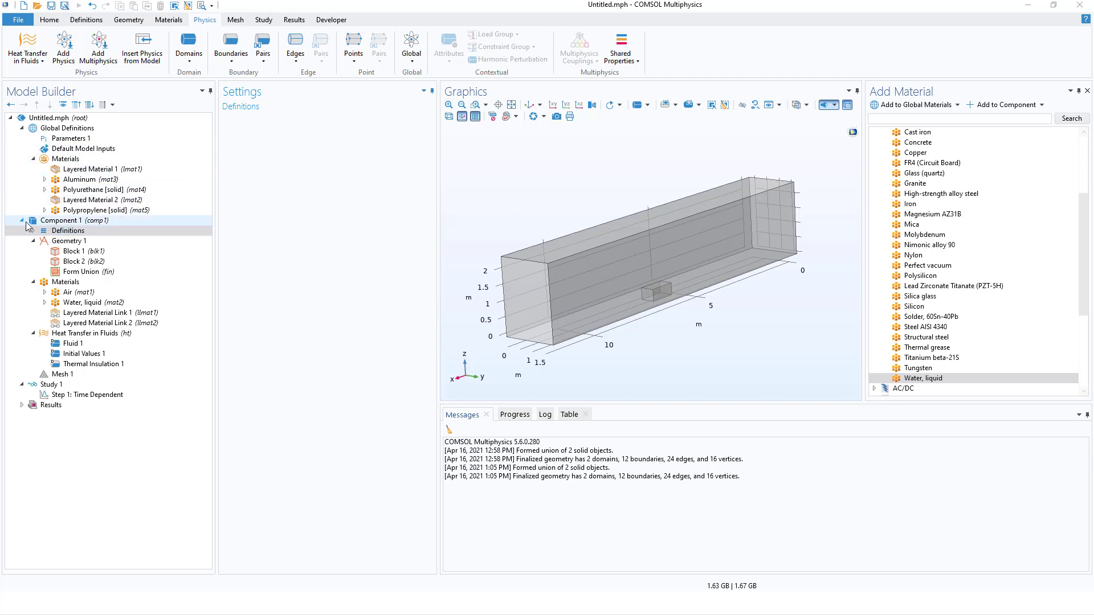
Add Ambient Properties to the component's shared properties, with Meteorological data (ASHRAE 2017) as the ambient data.
{"action": "right_click", "coordinate": [59, 235]}
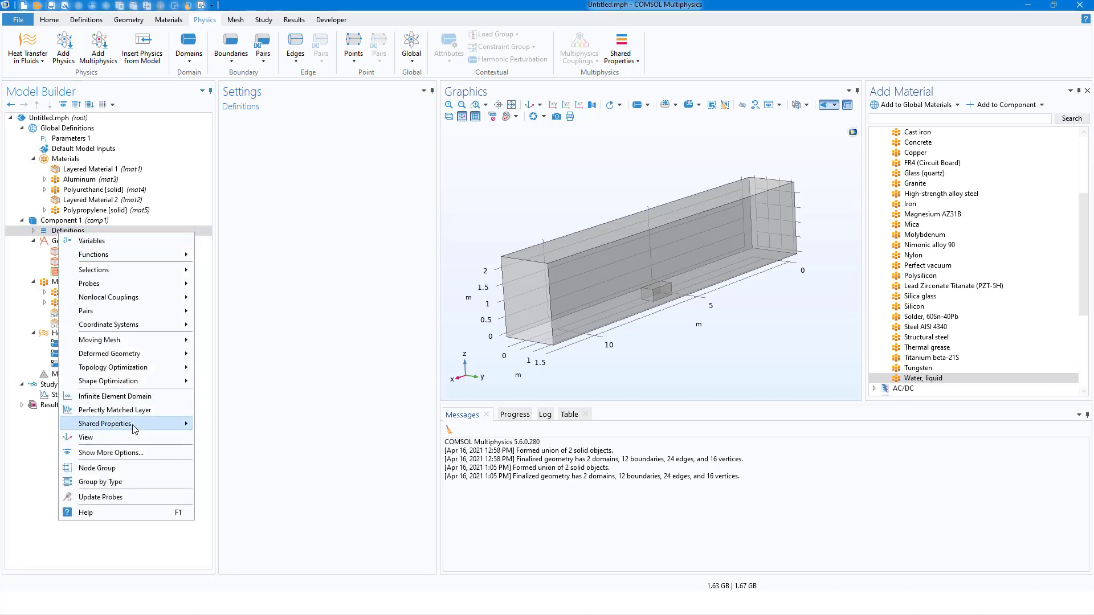
{"action": "mouse_move", "coordinate": [134, 429]}
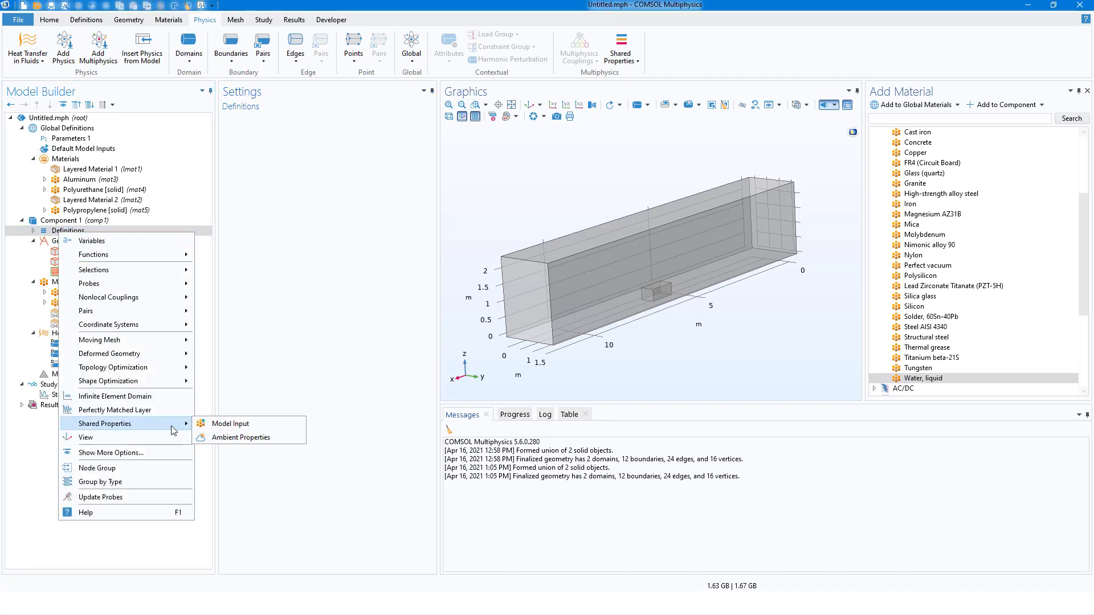
{"action": "left_click", "coordinate": [234, 438]}
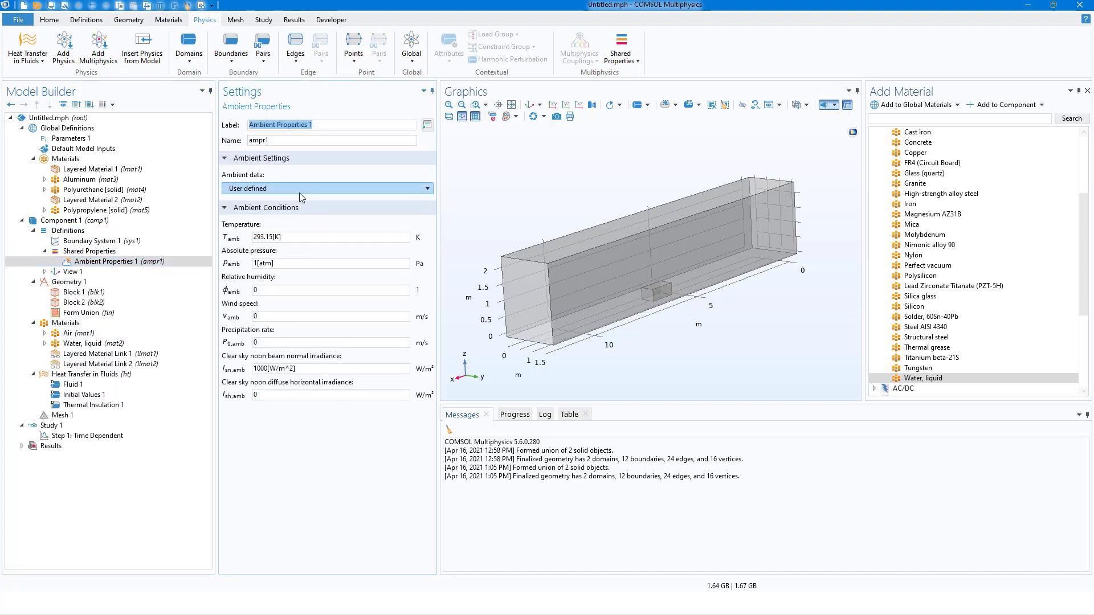
{"action": "left_click", "coordinate": [289, 191]}
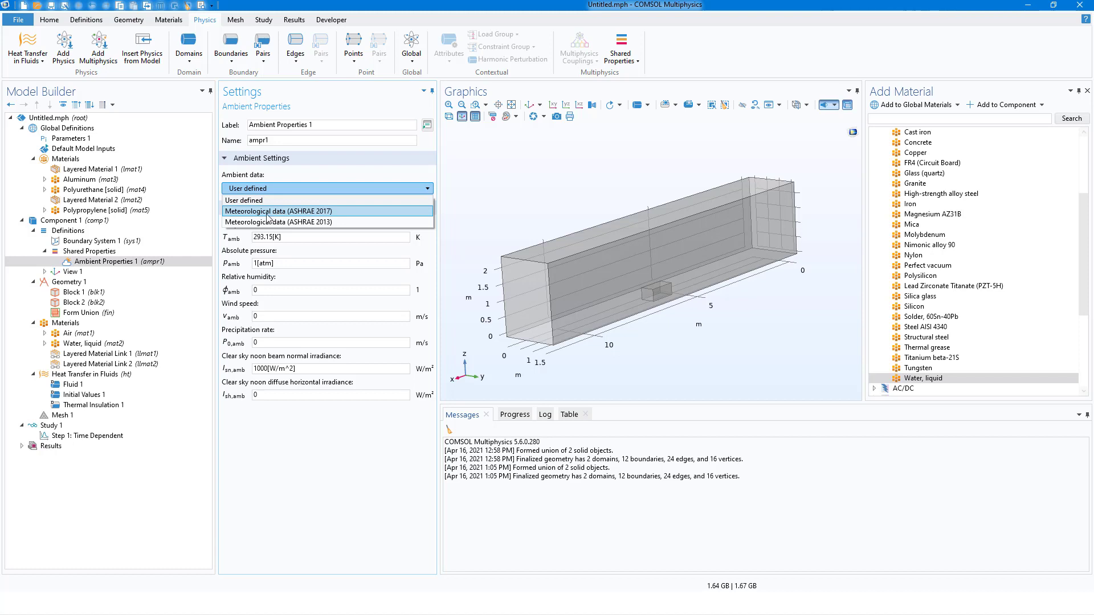
{"action": "left_click", "coordinate": [318, 211]}
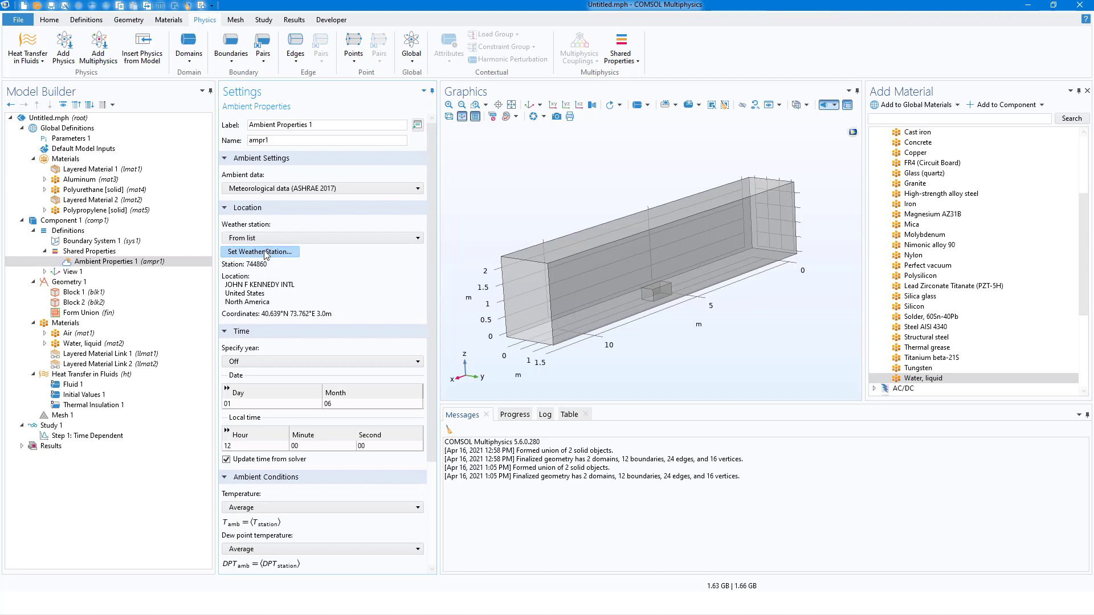
Set the weather station to San Marcos Regional (722539) in the United States, North America.
{"action": "left_click", "coordinate": [262, 251]}
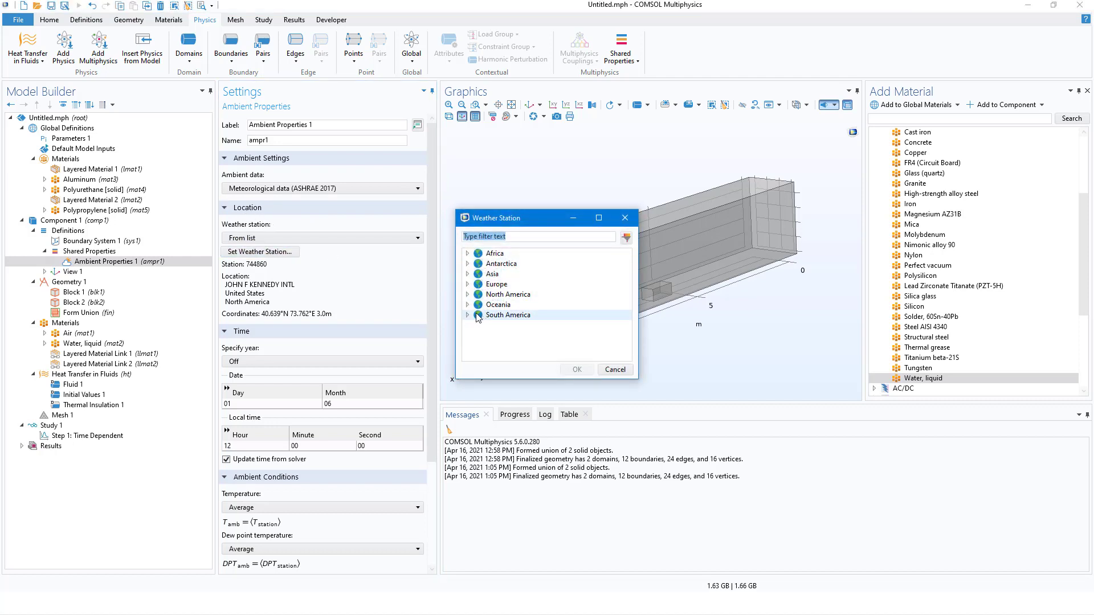
{"action": "left_click", "coordinate": [467, 294]}
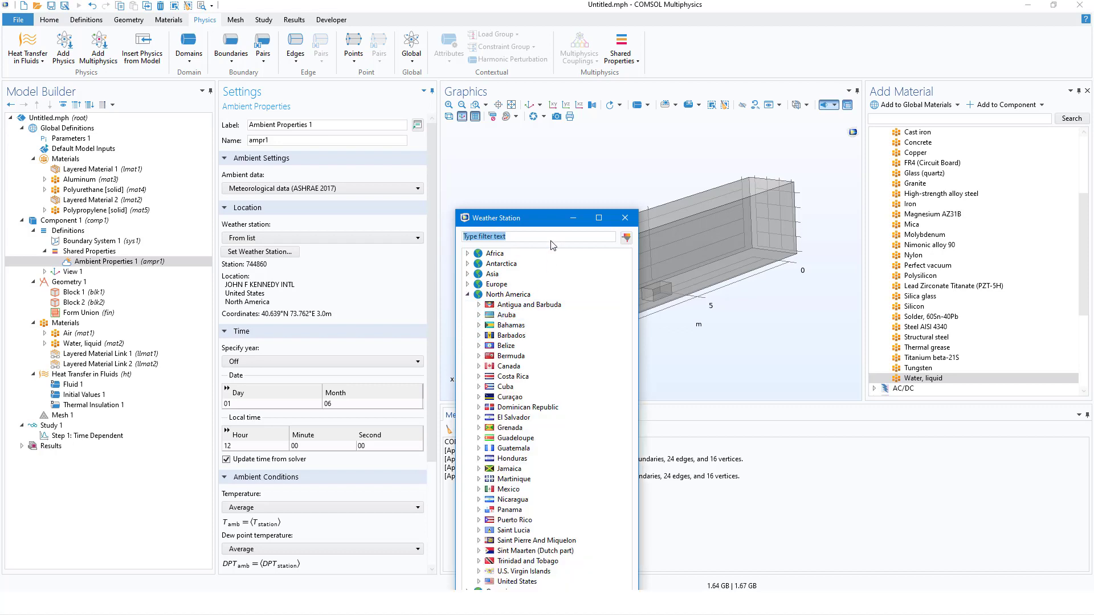
{"action": "left_click_drag", "start_coordinate": [539, 217], "coordinate": [550, 62]}
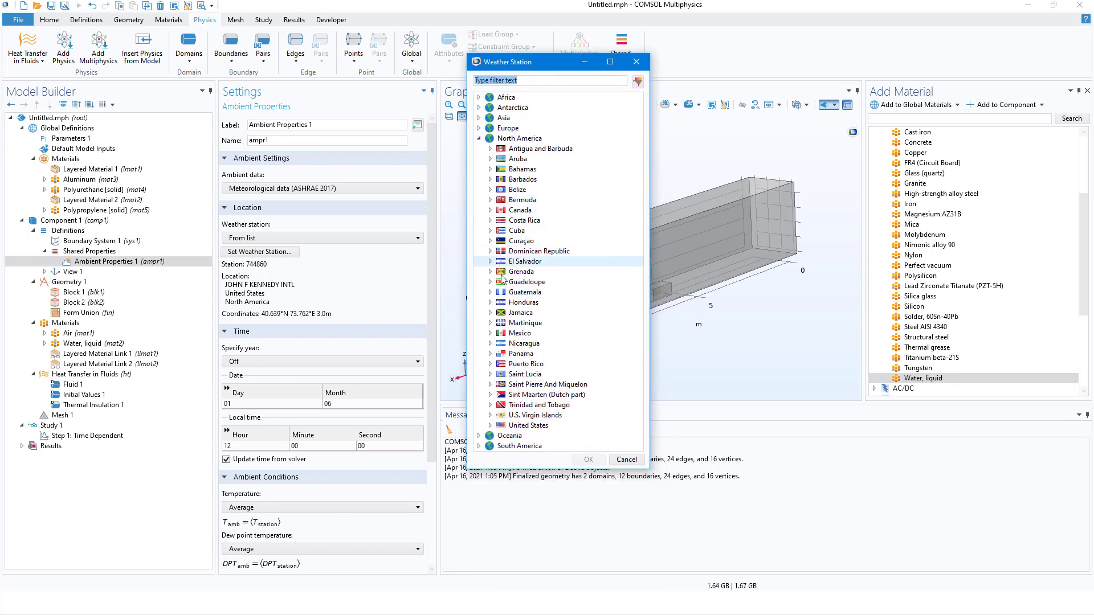
{"action": "double_click", "coordinate": [528, 426]}
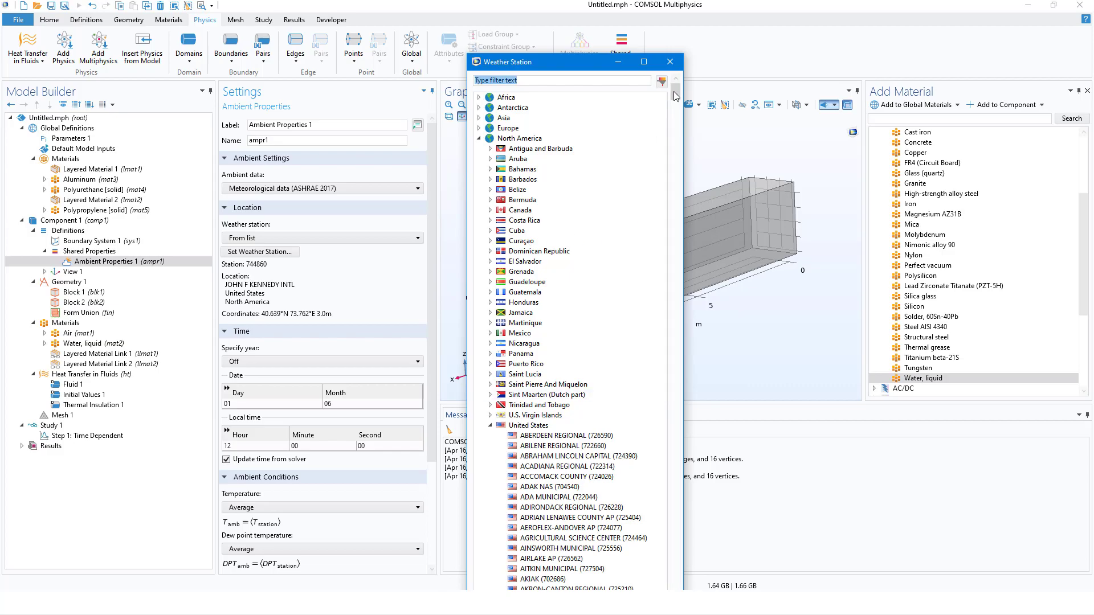
{"action": "left_click_drag", "start_coordinate": [675, 92], "coordinate": [670, 528]}
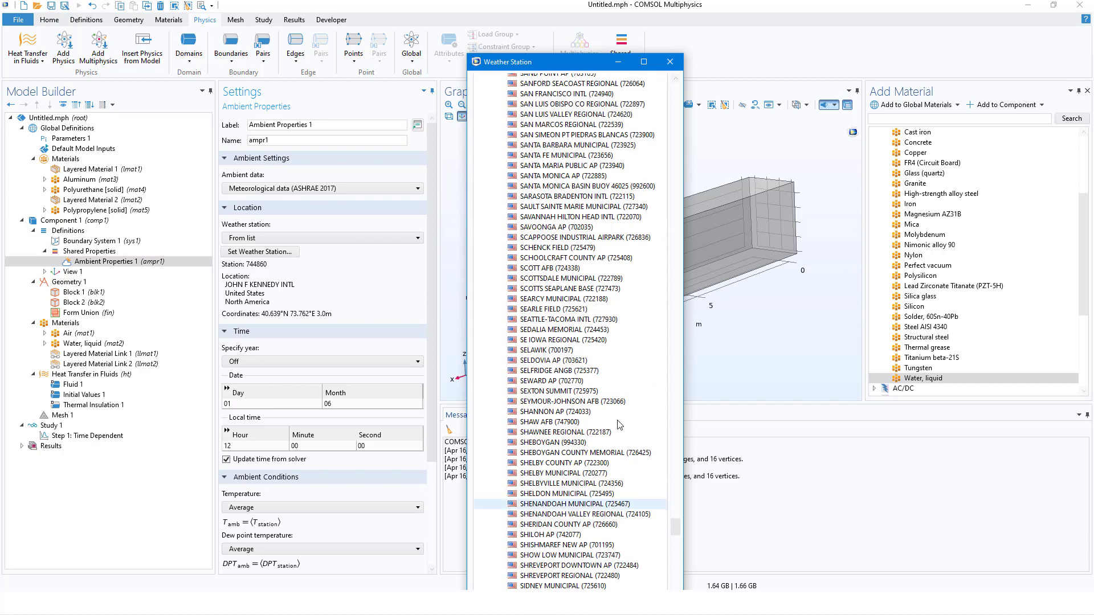
{"action": "left_click", "coordinate": [566, 125]}
{"action": "double_click", "coordinate": [566, 126]}
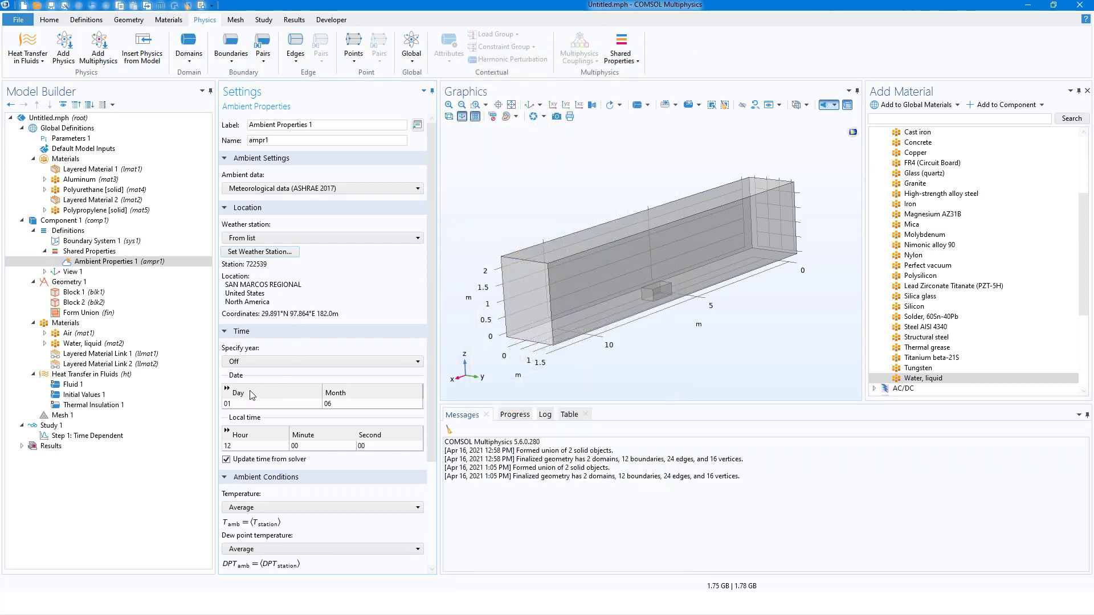
Turn on year specification for the ambient data and set the date to day 29, month 03, year 2021.
{"action": "left_click", "coordinate": [322, 363]}
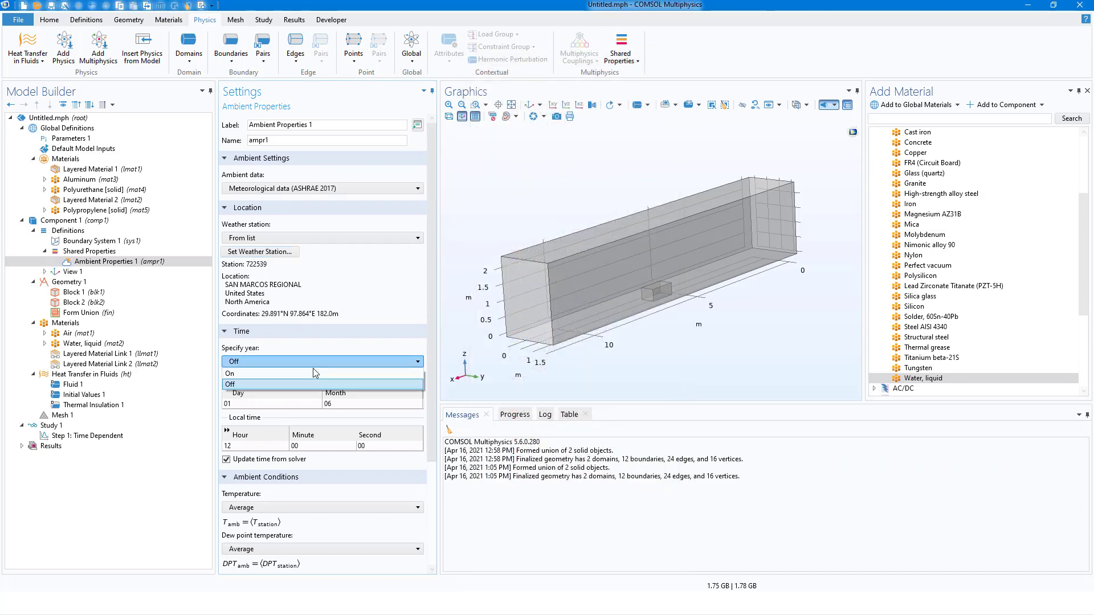
{"action": "left_click", "coordinate": [291, 382]}
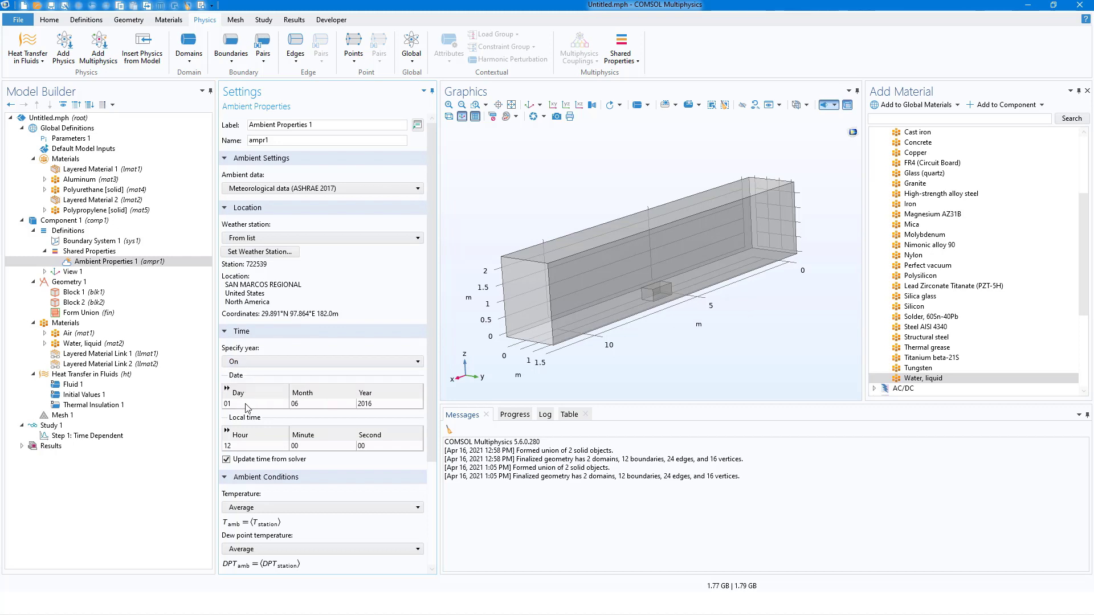
{"action": "left_click", "coordinate": [246, 405]}
{"action": "type", "text": "29"}
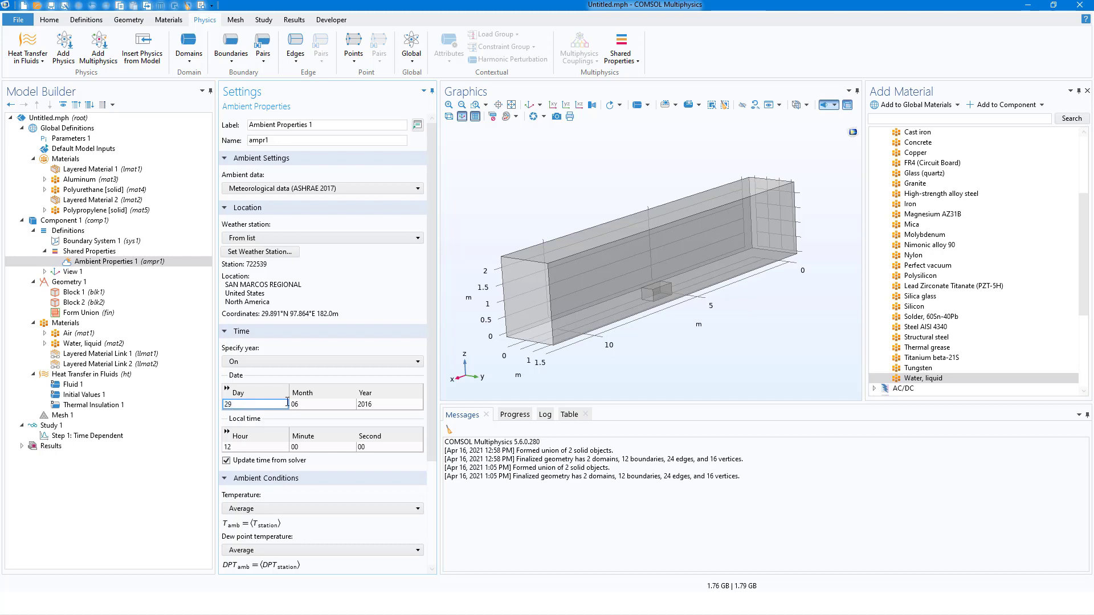
{"action": "left_click", "coordinate": [303, 403]}
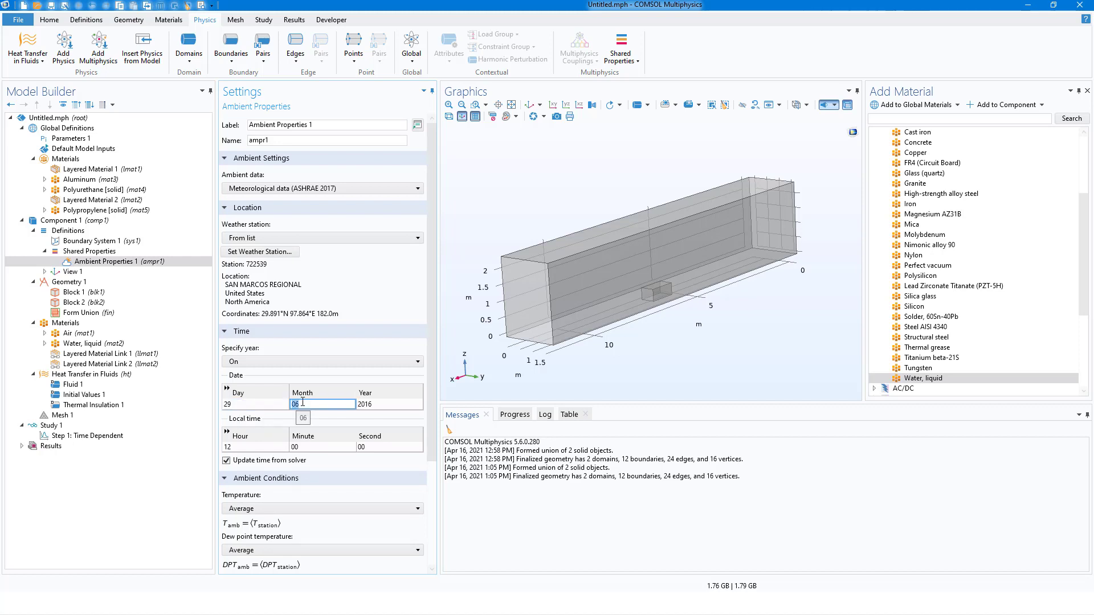
{"action": "type", "text": "03"}
{"action": "left_click", "coordinate": [380, 403]}
{"action": "type", "text": "2021"}
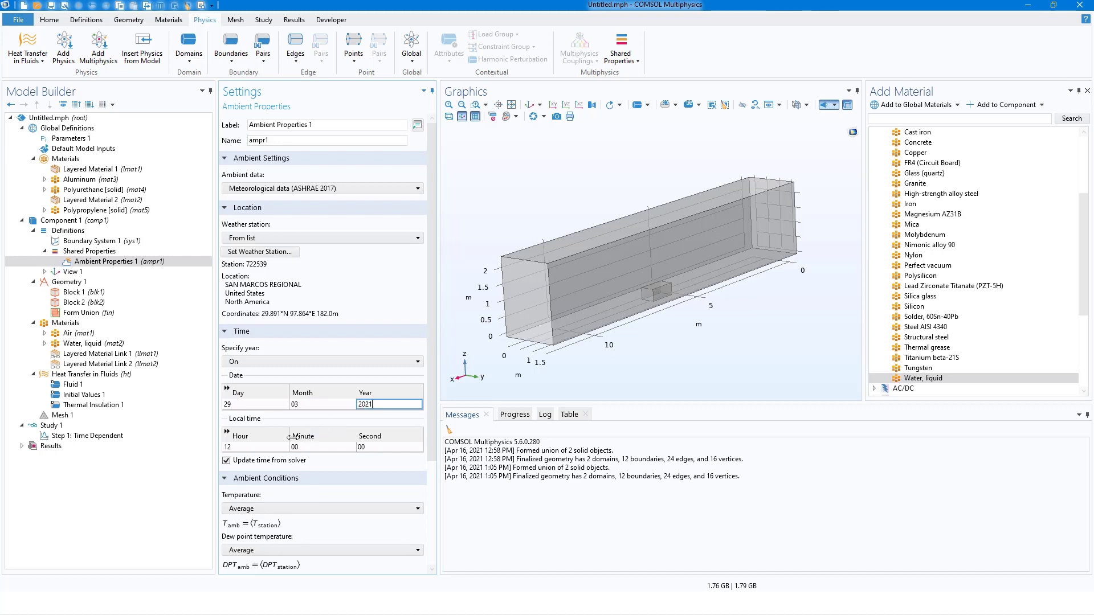
{"action": "left_click", "coordinate": [237, 450]}
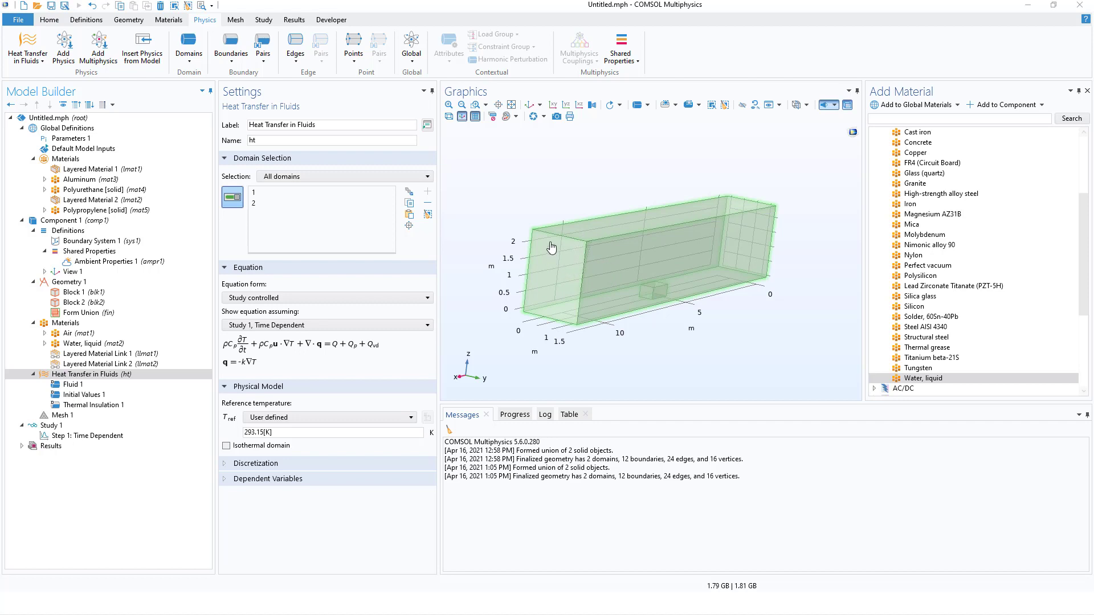
Add a Heat Flux boundary condition to Heat Transfer in Fluids and apply it to the container's outer boundaries 2, 3, 4 and 5.
{"action": "left_click", "coordinate": [237, 64]}
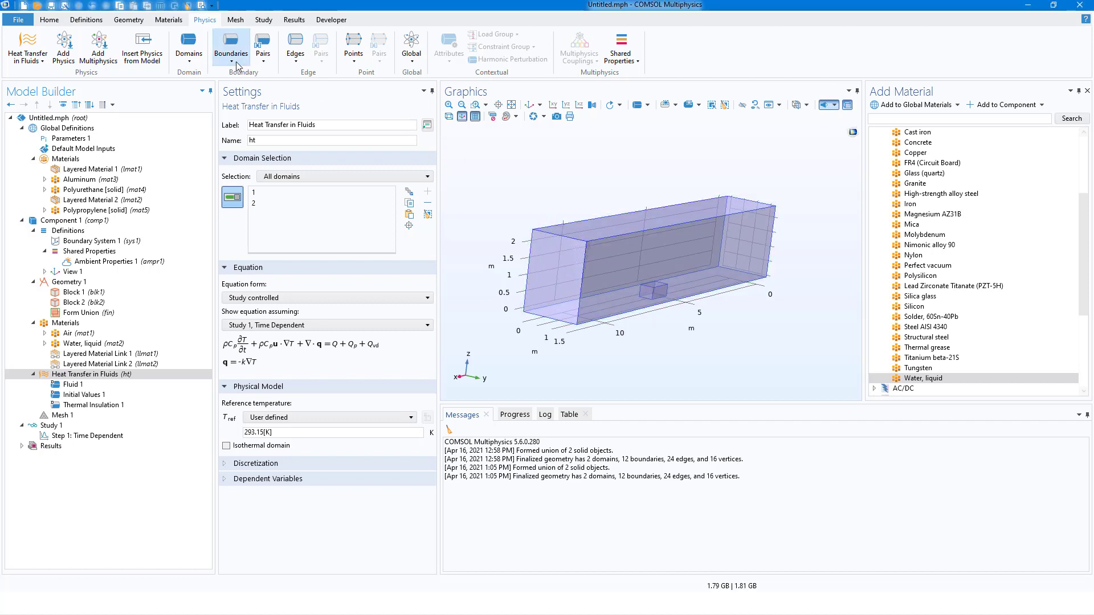
{"action": "left_click", "coordinate": [240, 105]}
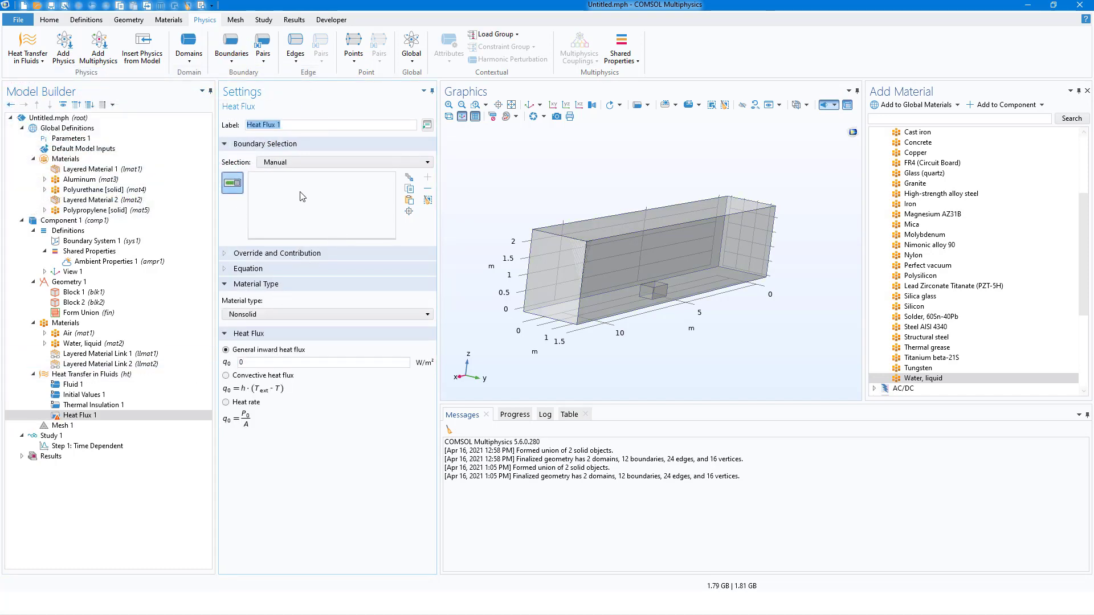
{"action": "left_click", "coordinate": [622, 252]}
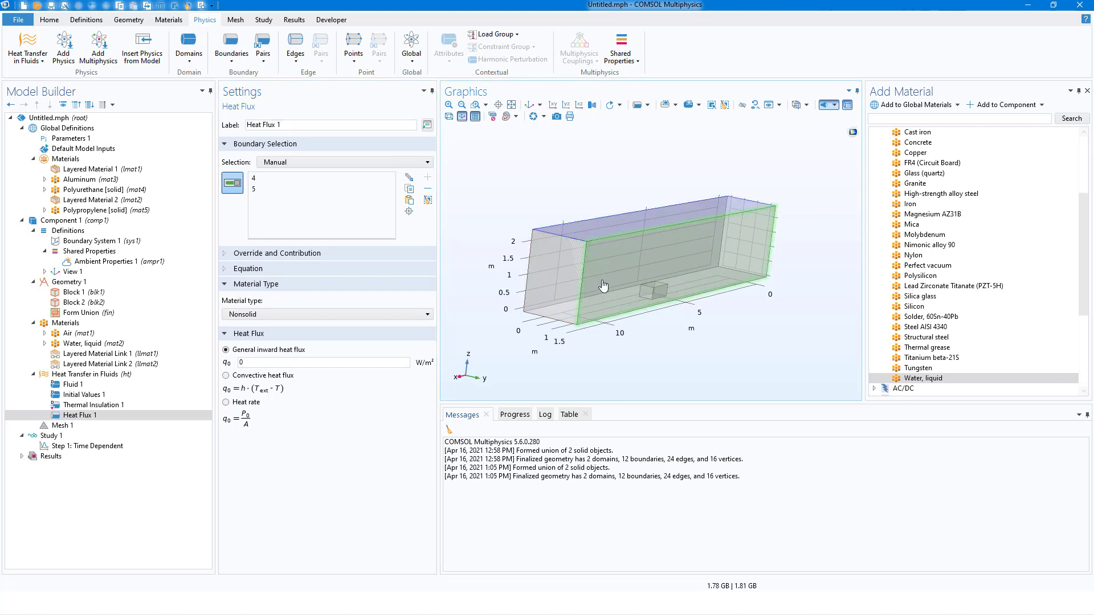
{"action": "left_click_drag", "start_coordinate": [608, 229], "coordinate": [656, 241]}
{"action": "left_click", "coordinate": [655, 237]}
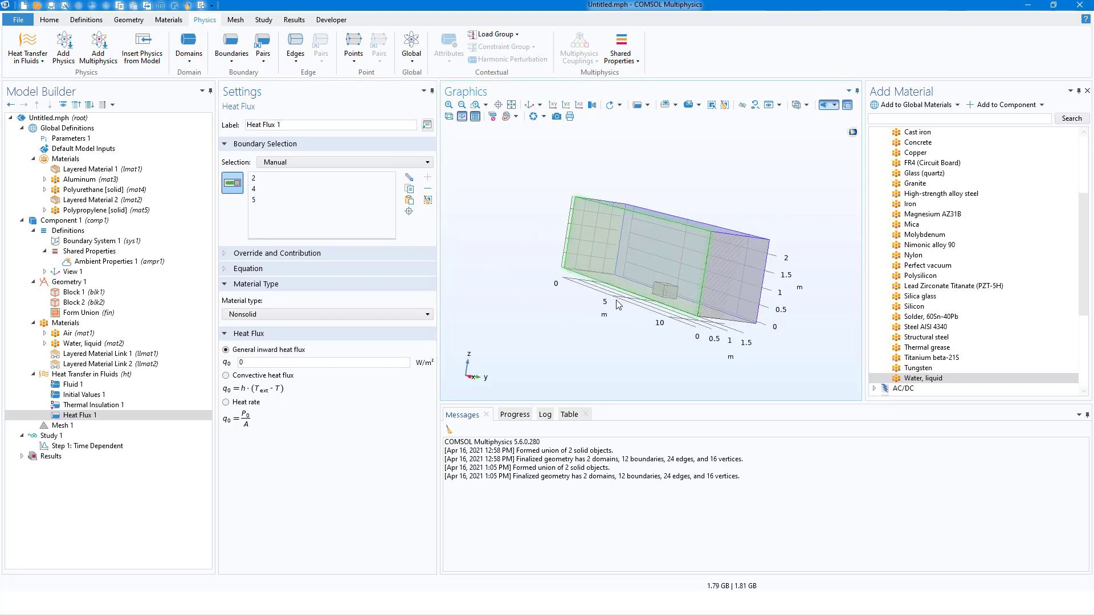
{"action": "left_click_drag", "start_coordinate": [600, 305], "coordinate": [624, 311]}
{"action": "left_click", "coordinate": [628, 295]}
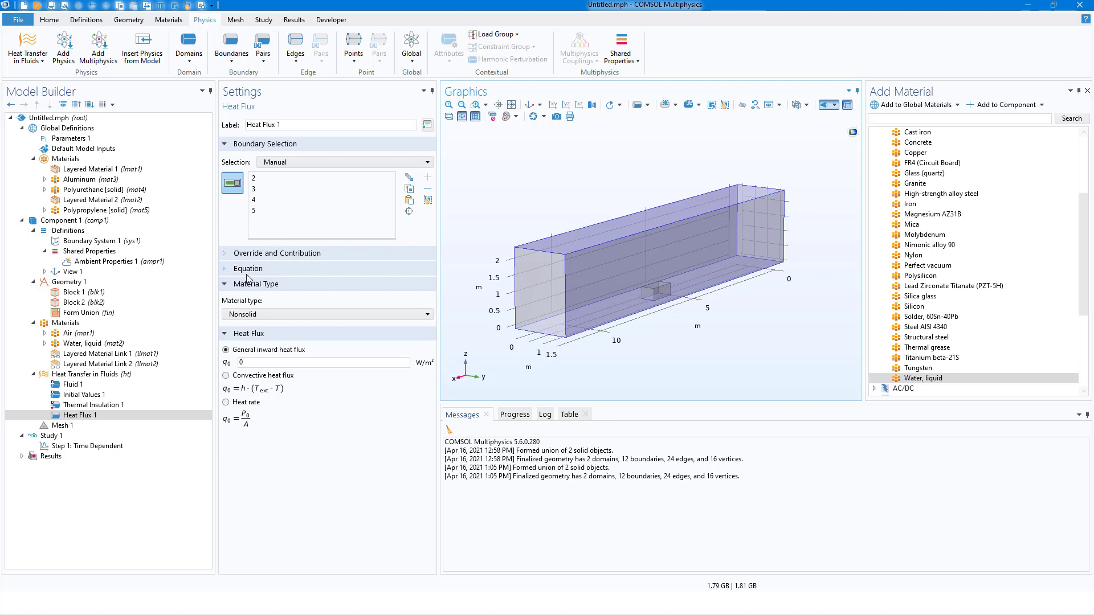
Set the heat flux condition's material type to From material and its flux type to Convective heat flux.
{"action": "left_click", "coordinate": [258, 314]}
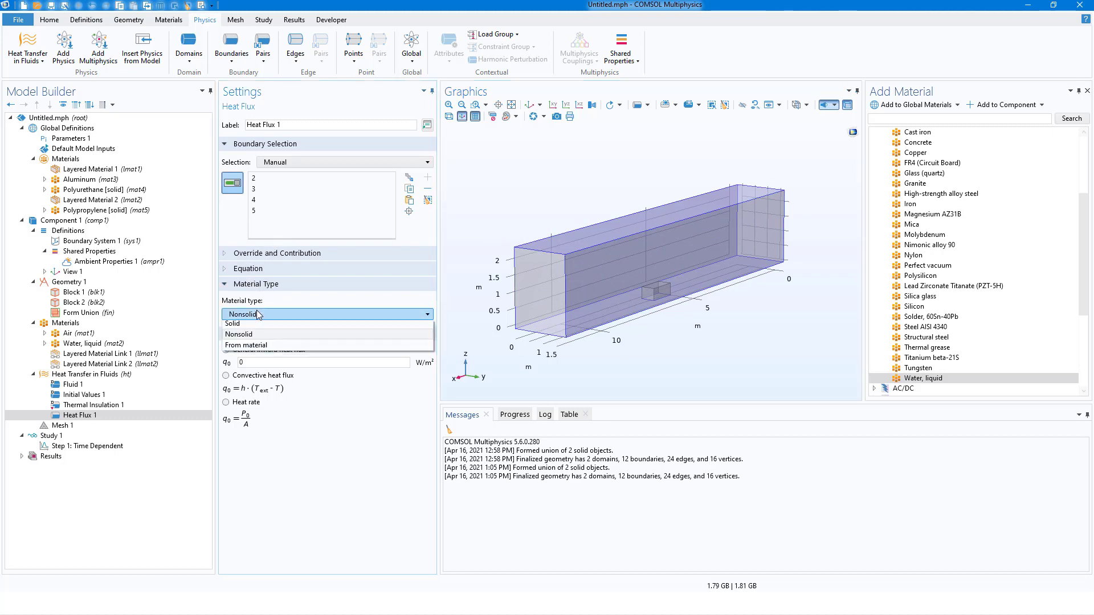
{"action": "left_click", "coordinate": [256, 346]}
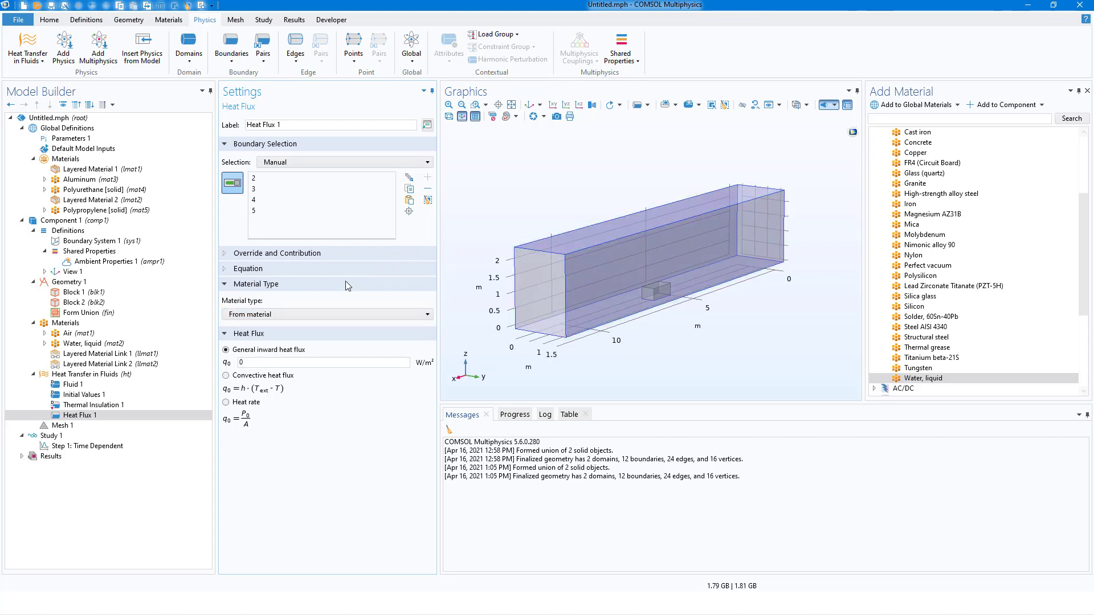
{"action": "left_click", "coordinate": [225, 376]}
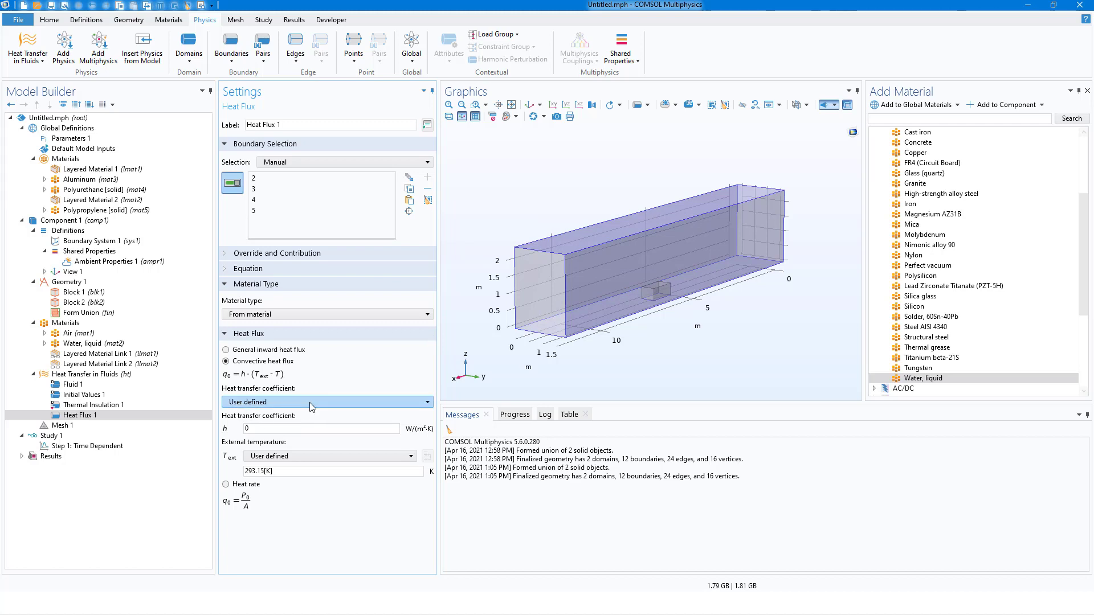
Set the heat transfer coefficient of the first heat flux to External forced convection with a plate length of 40[ft].
{"action": "left_click", "coordinate": [309, 402]}
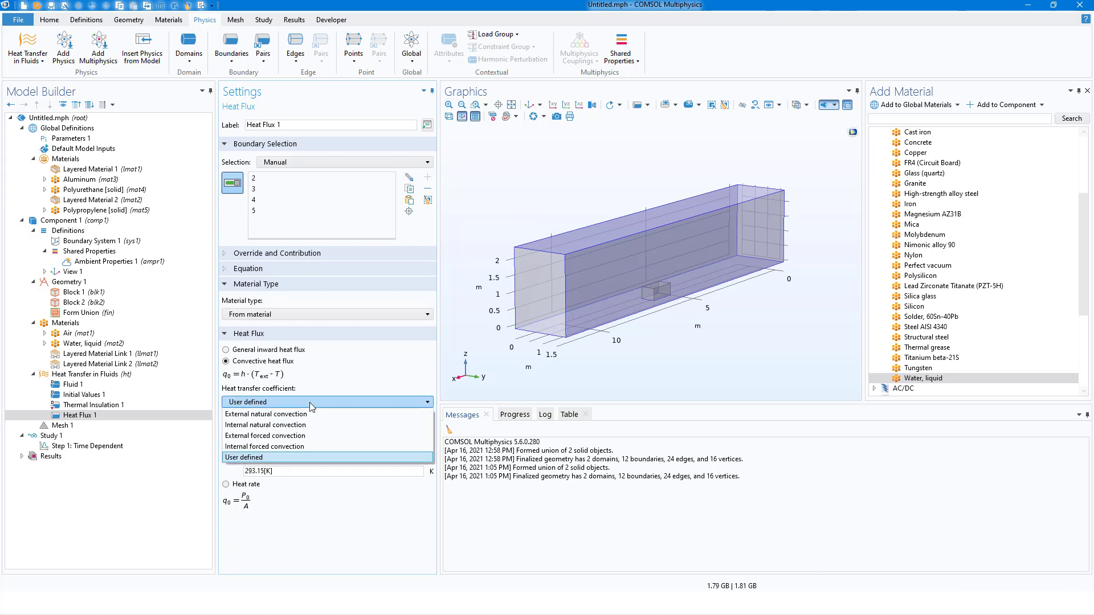
{"action": "left_click", "coordinate": [297, 436]}
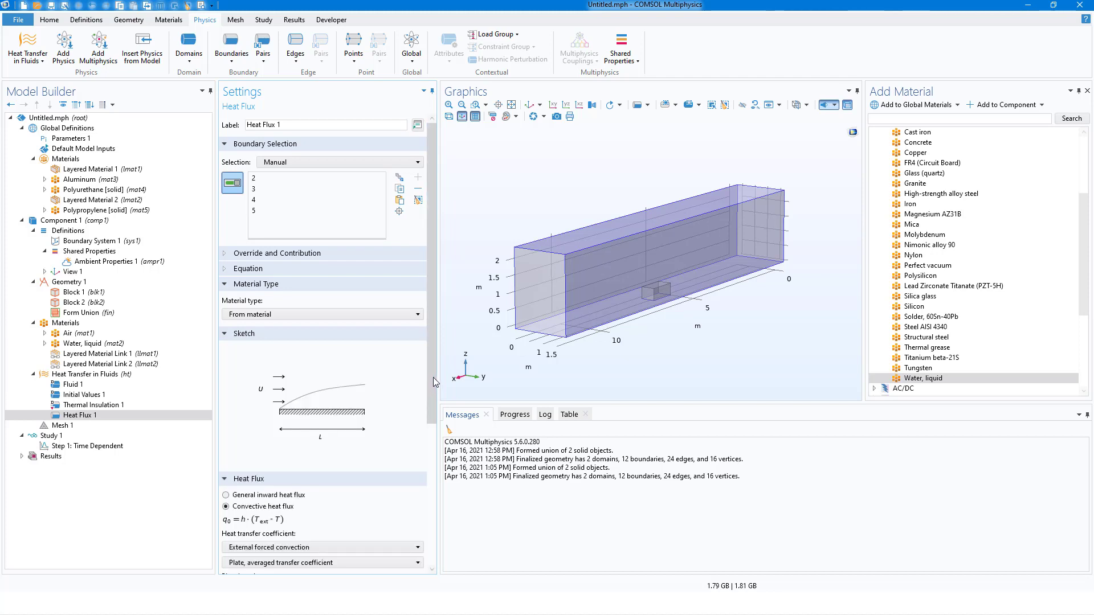
{"action": "left_click_drag", "start_coordinate": [432, 377], "coordinate": [417, 499]}
{"action": "scroll", "coordinate": [417, 502], "scroll_direction": "down", "scroll_amount": 3}
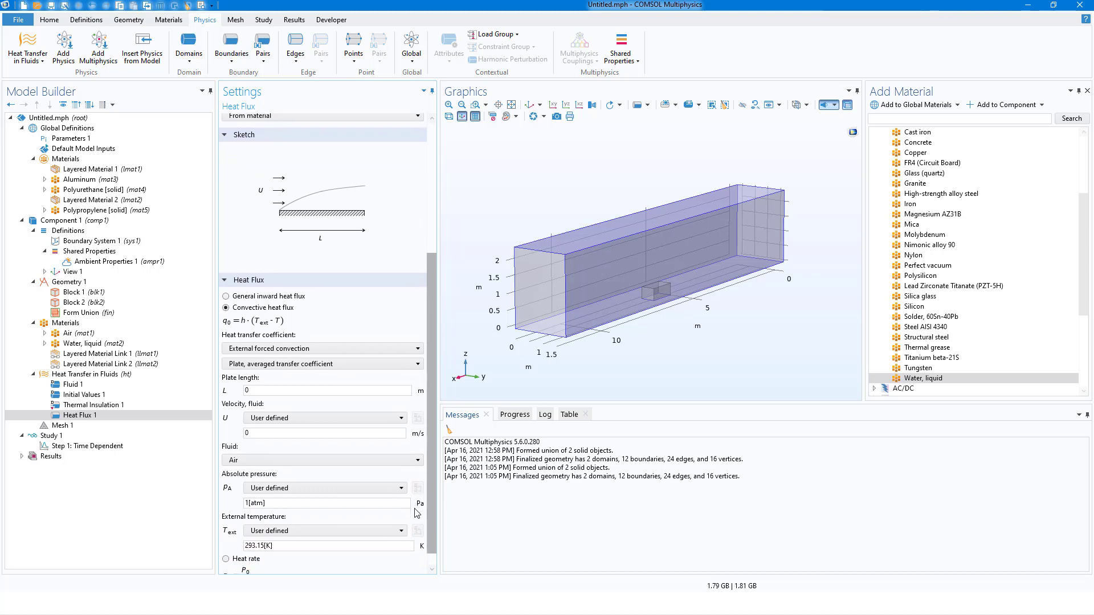
{"action": "left_click", "coordinate": [248, 376]}
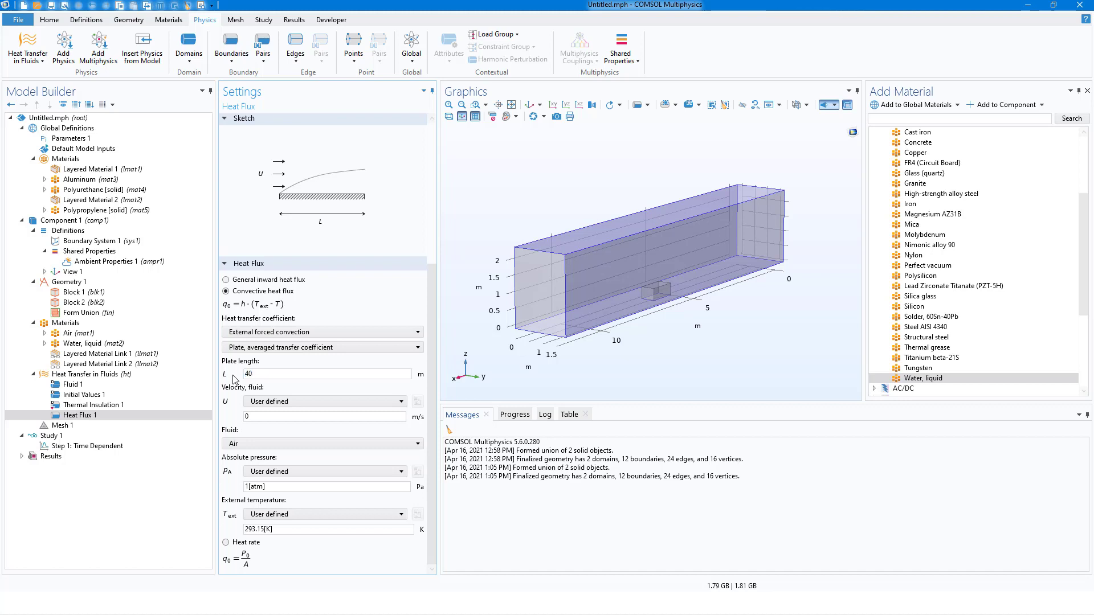
{"action": "type", "text": "40[ft]"}
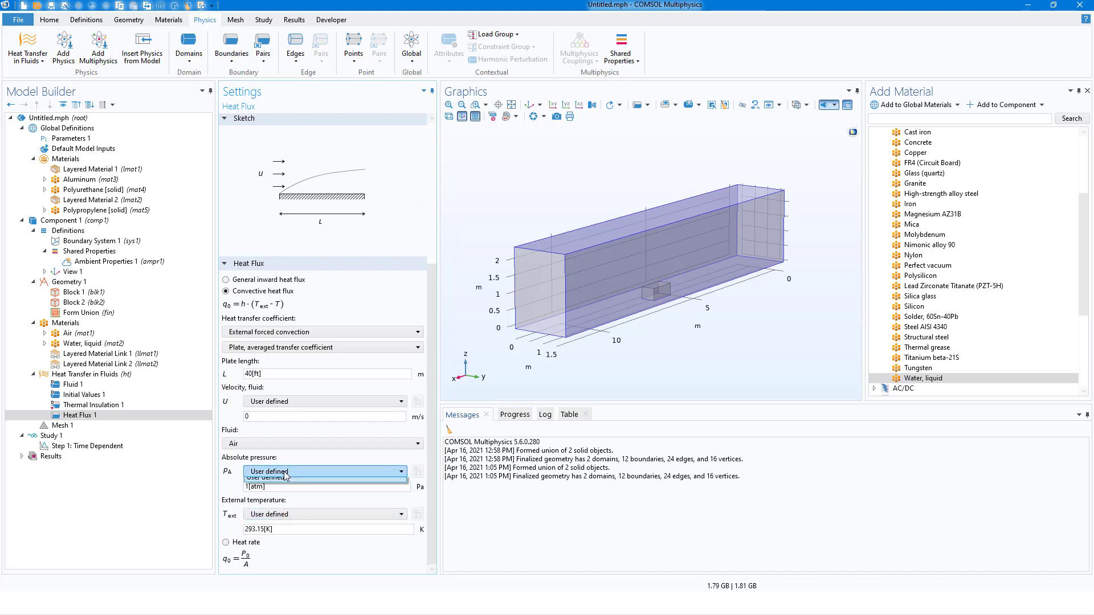
Use the ambient absolute pressure, ambient temperature and wind speed from ampr1 for the first heat flux, and expand its equation.
{"action": "left_click", "coordinate": [286, 473]}
{"action": "left_click", "coordinate": [304, 484]}
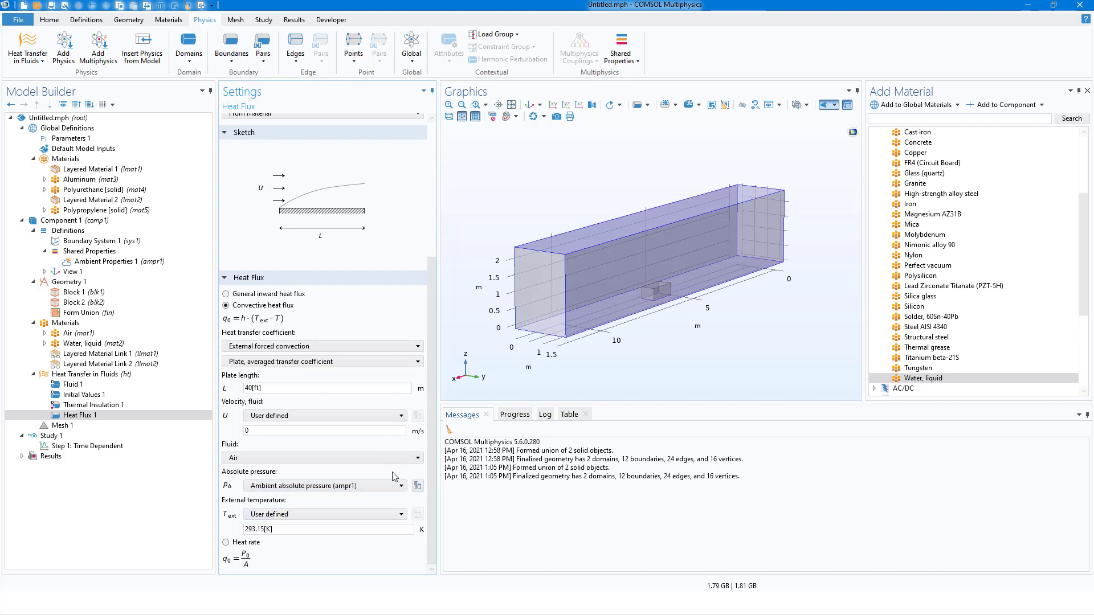
{"action": "left_click", "coordinate": [313, 523]}
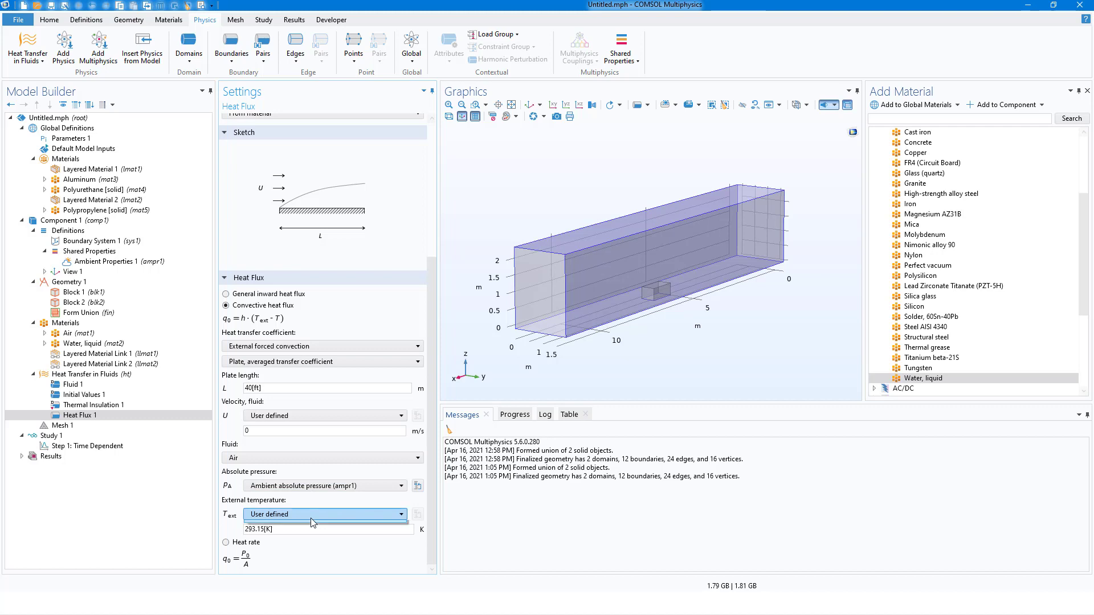
{"action": "left_click", "coordinate": [317, 527]}
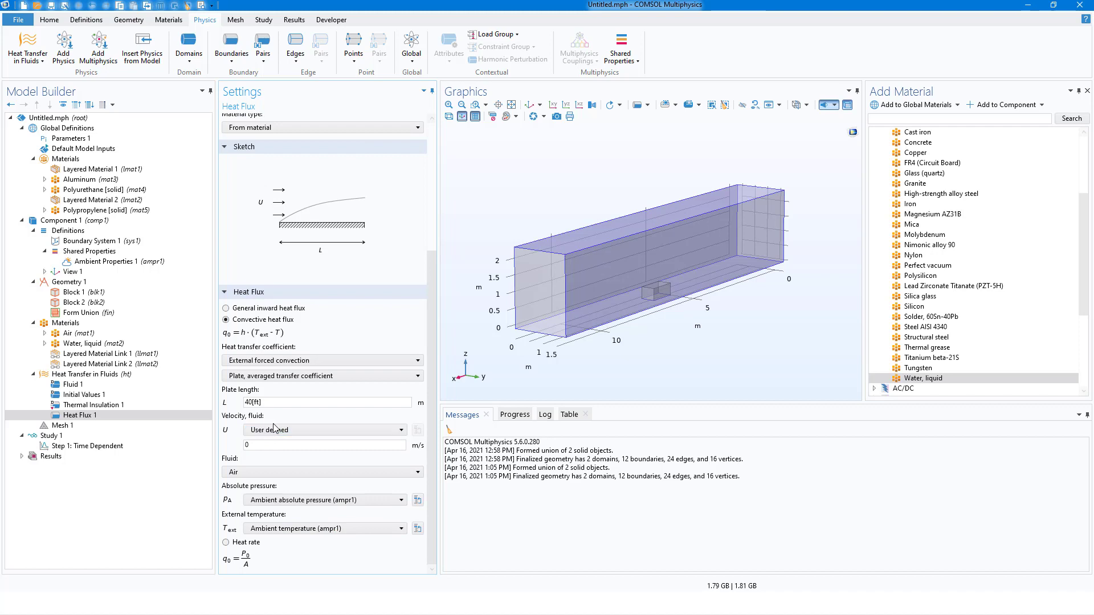
{"action": "left_click", "coordinate": [311, 429]}
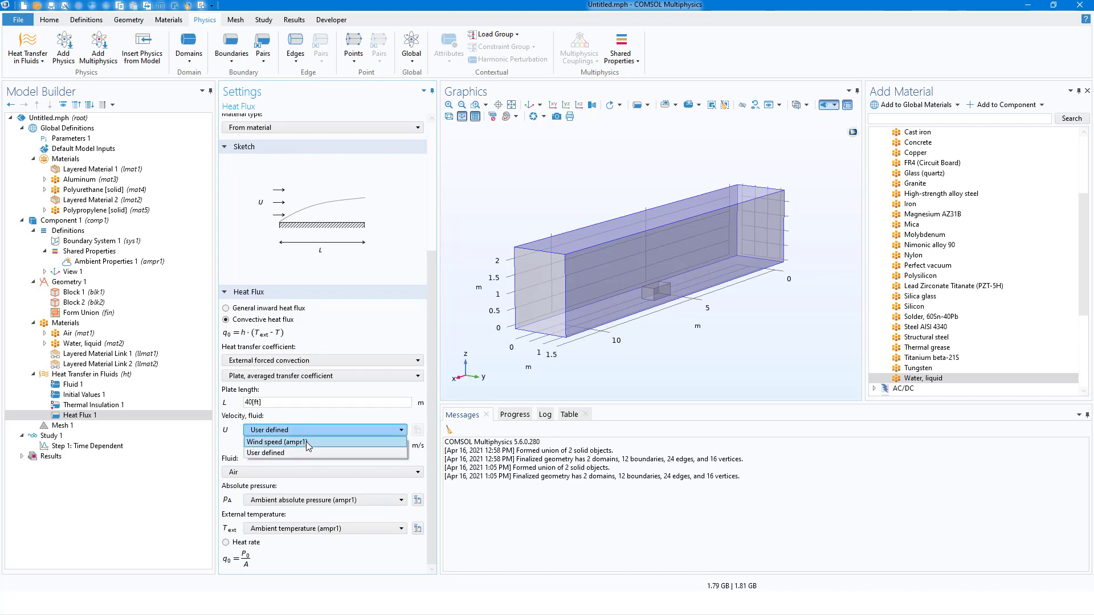
{"action": "left_click", "coordinate": [306, 442]}
{"action": "left_click_drag", "start_coordinate": [432, 383], "coordinate": [445, 262]}
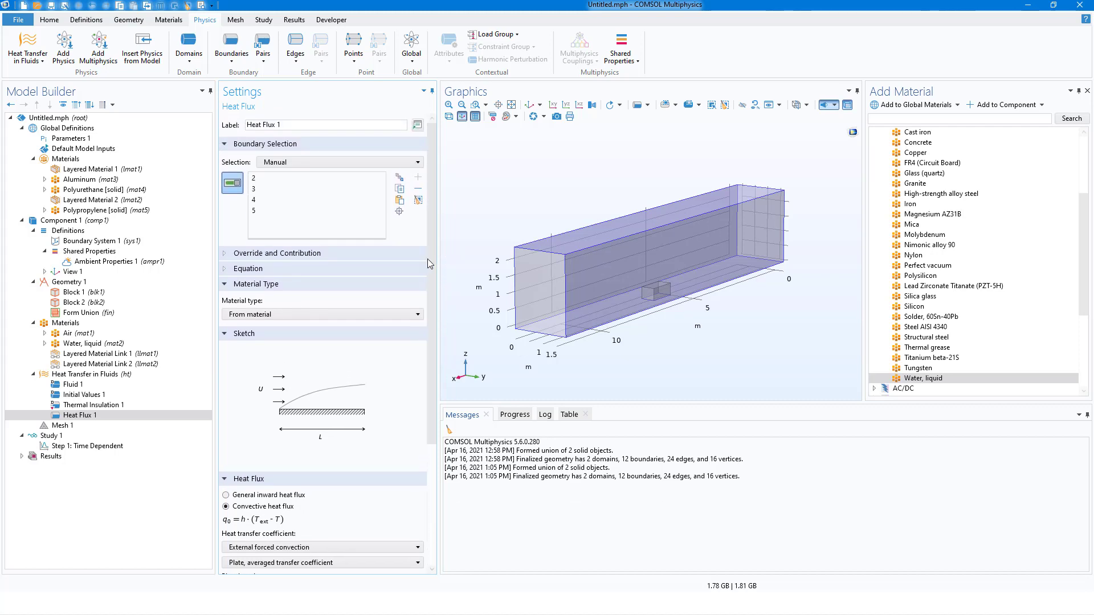
{"action": "left_click", "coordinate": [227, 270]}
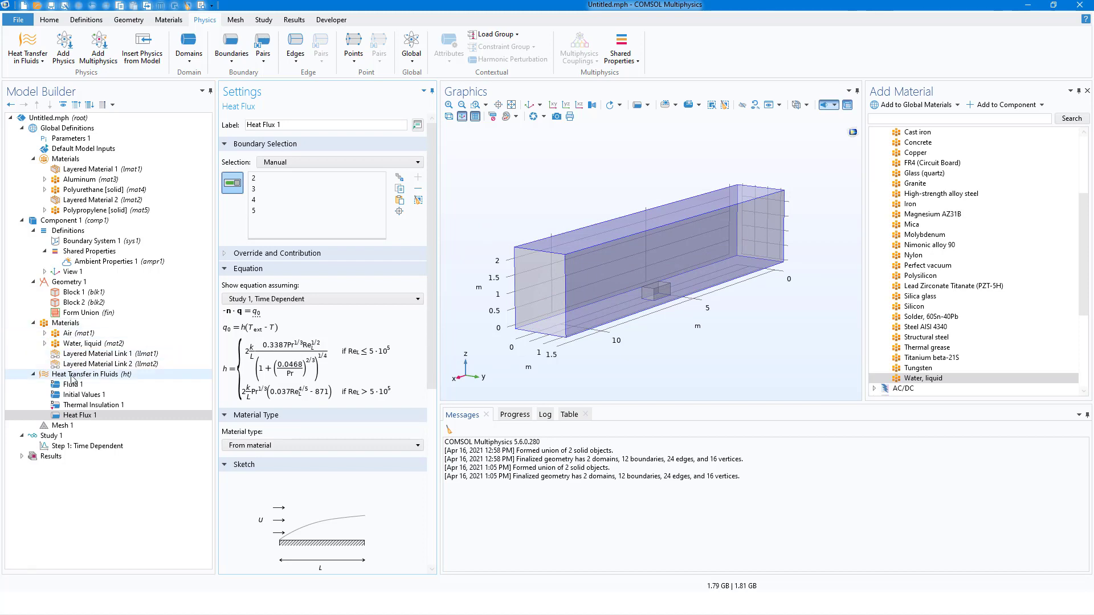
Add a second Heat Flux boundary condition and apply it to the container's two end walls, boundaries 1 and 12.
{"action": "left_click", "coordinate": [233, 57]}
{"action": "left_click", "coordinate": [239, 105]}
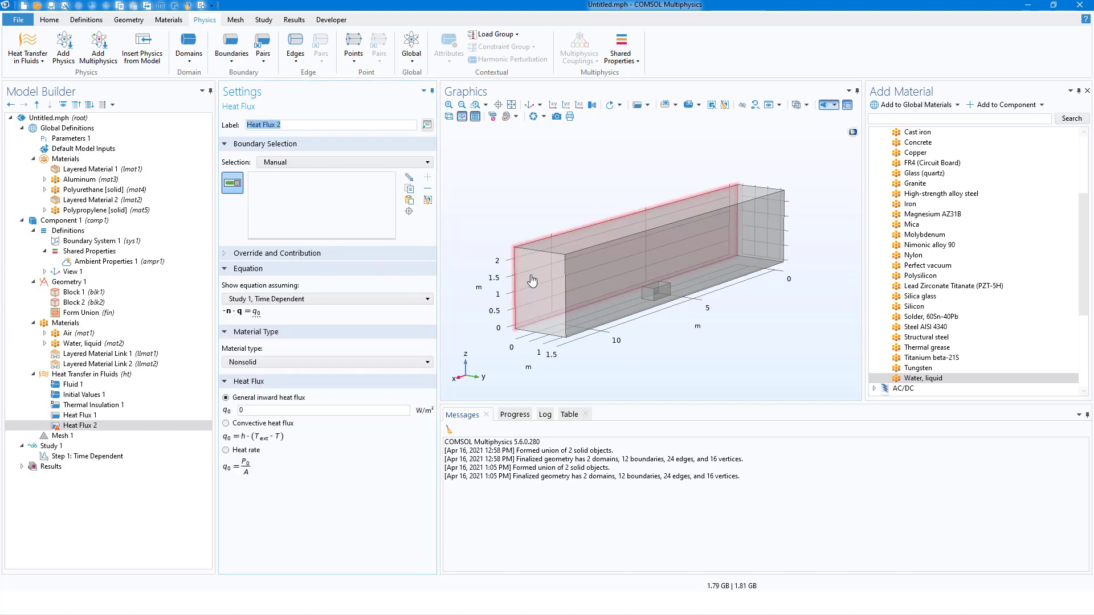
{"action": "left_click", "coordinate": [550, 289]}
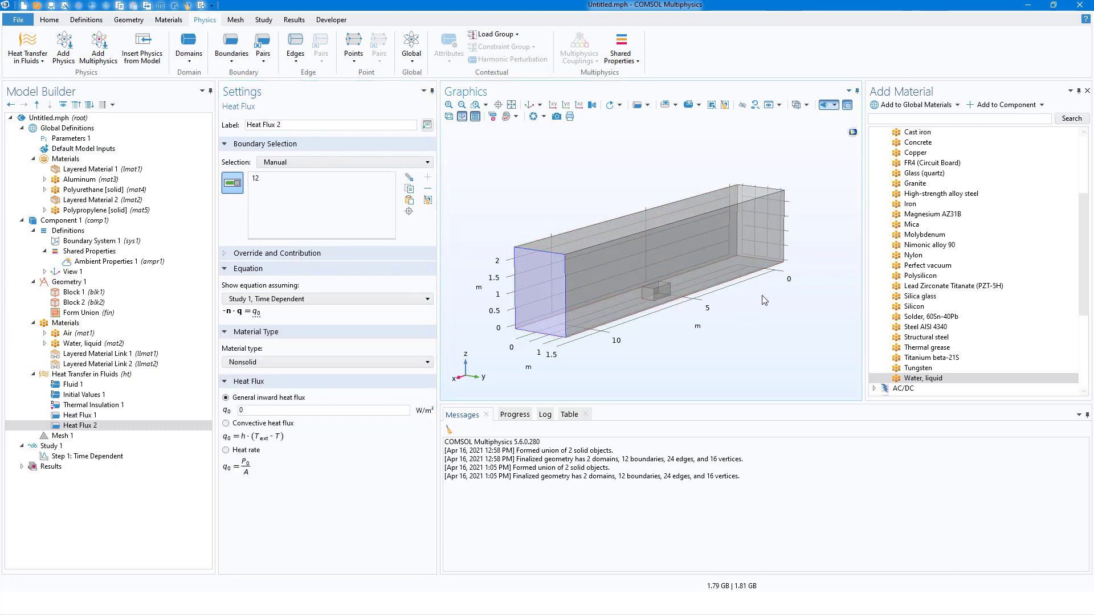
{"action": "left_click_drag", "start_coordinate": [762, 297], "coordinate": [803, 232]}
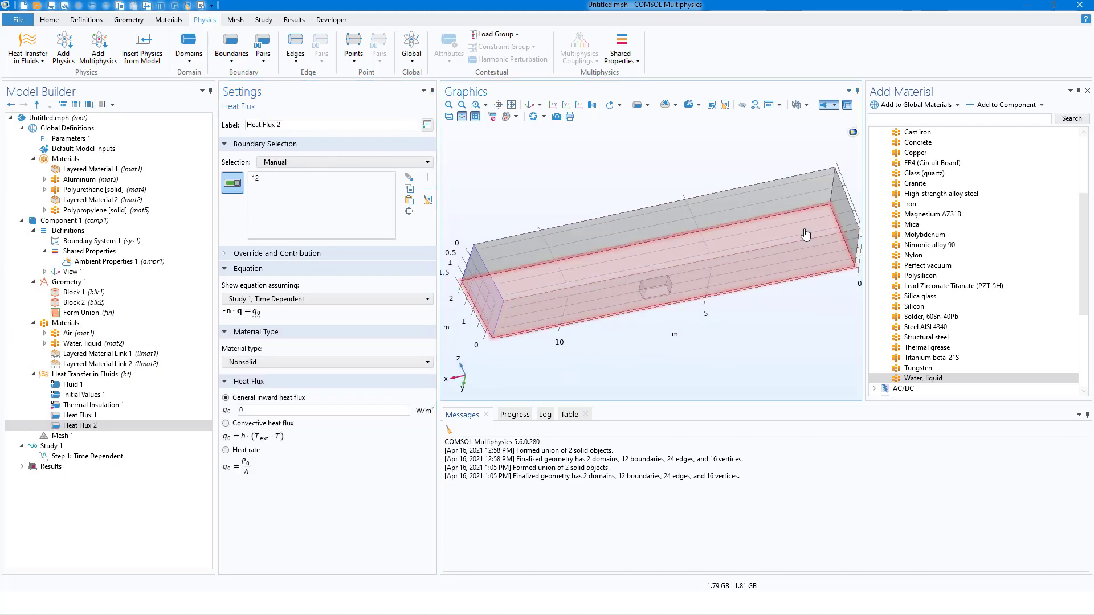
{"action": "left_click", "coordinate": [848, 211]}
{"action": "left_click_drag", "start_coordinate": [595, 332], "coordinate": [652, 295]}
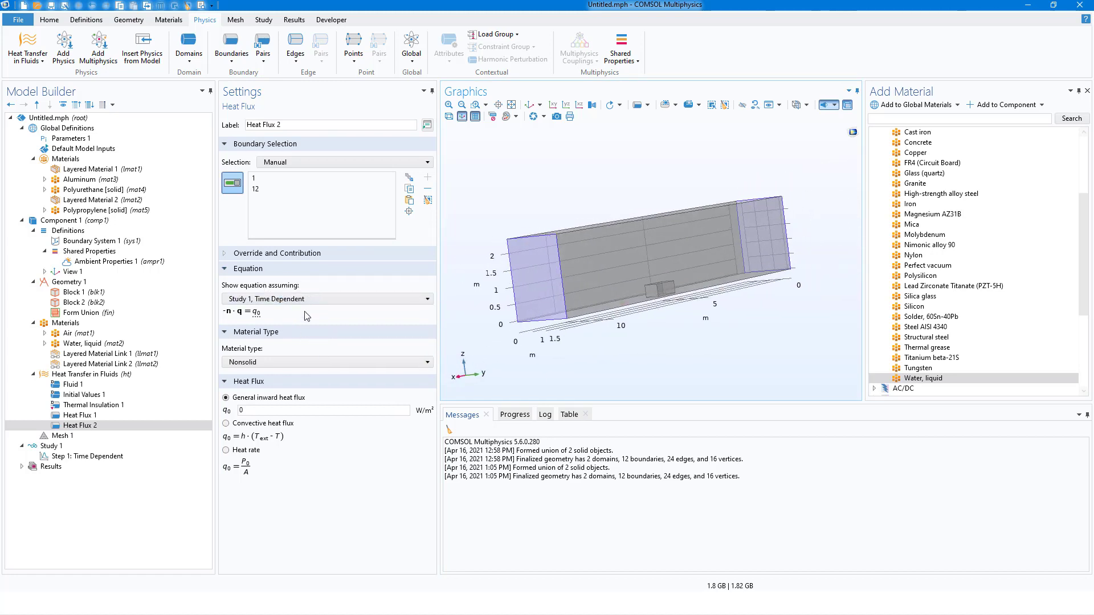
Set the end-wall heat flux to Convective heat flux with material type From material.
{"action": "left_click", "coordinate": [227, 423]}
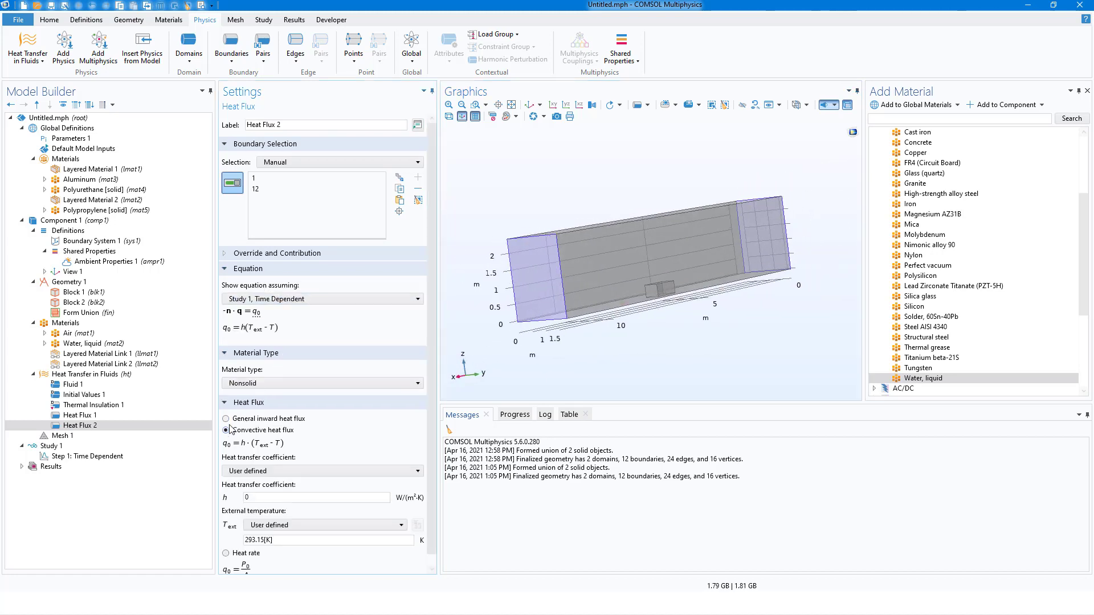
{"action": "scroll", "coordinate": [426, 428], "scroll_direction": "down", "scroll_amount": 1}
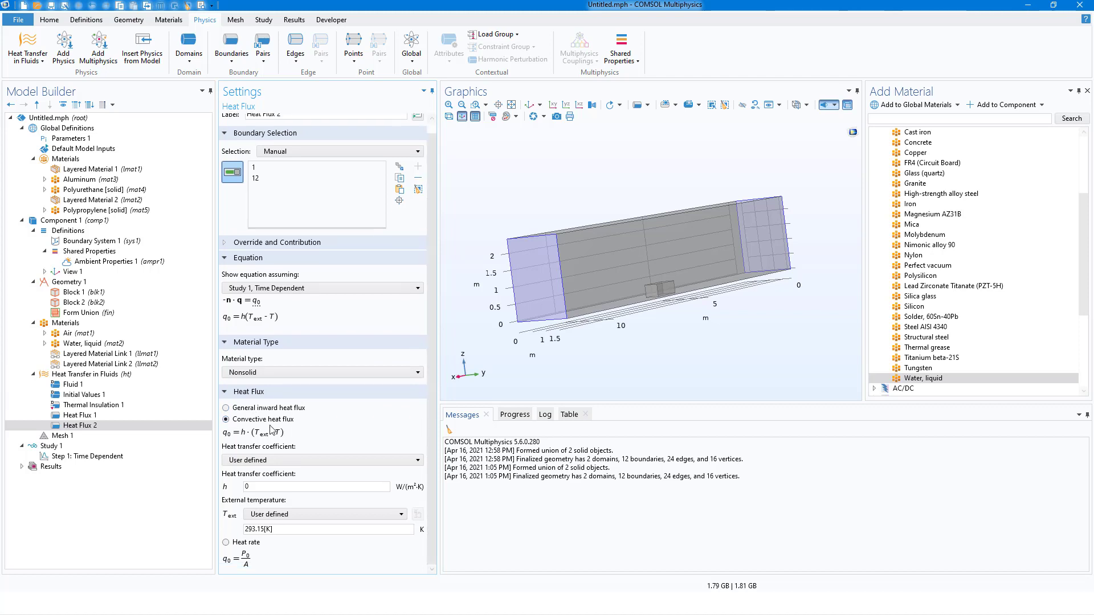
{"action": "left_click", "coordinate": [293, 372]}
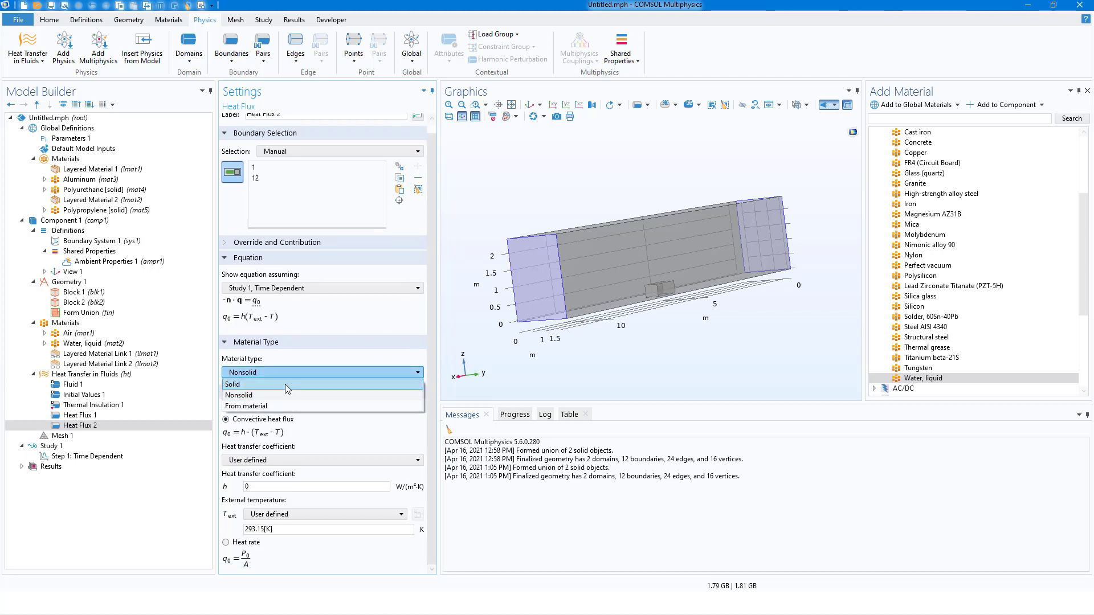
{"action": "left_click", "coordinate": [277, 406]}
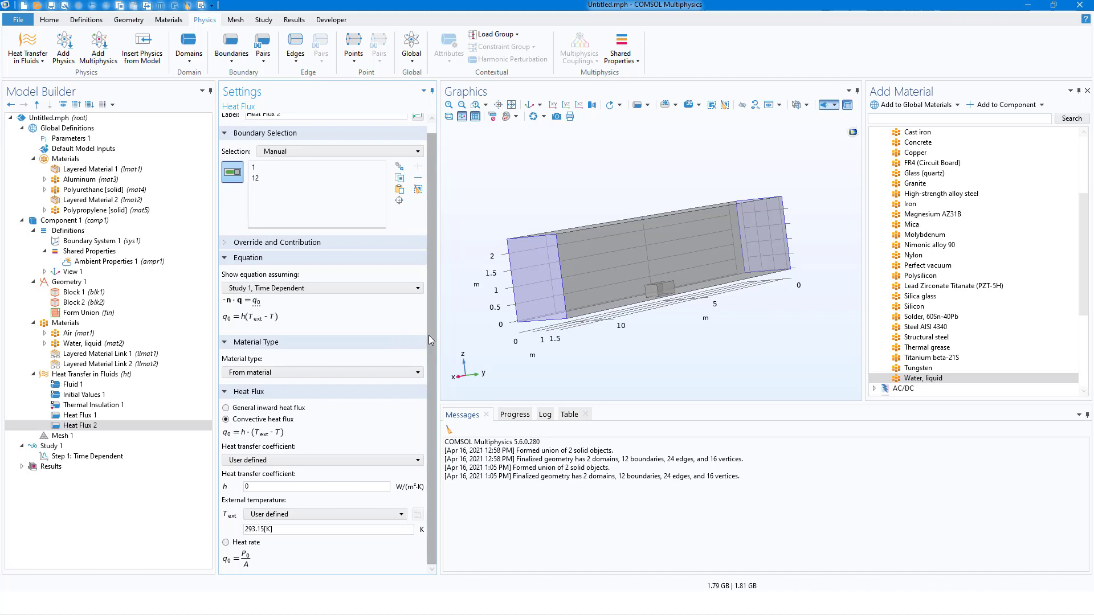
Set the end-wall heat transfer coefficient to External forced convection with a plate length of 6[ft].
{"action": "left_click", "coordinate": [286, 460]}
{"action": "left_click", "coordinate": [297, 506]}
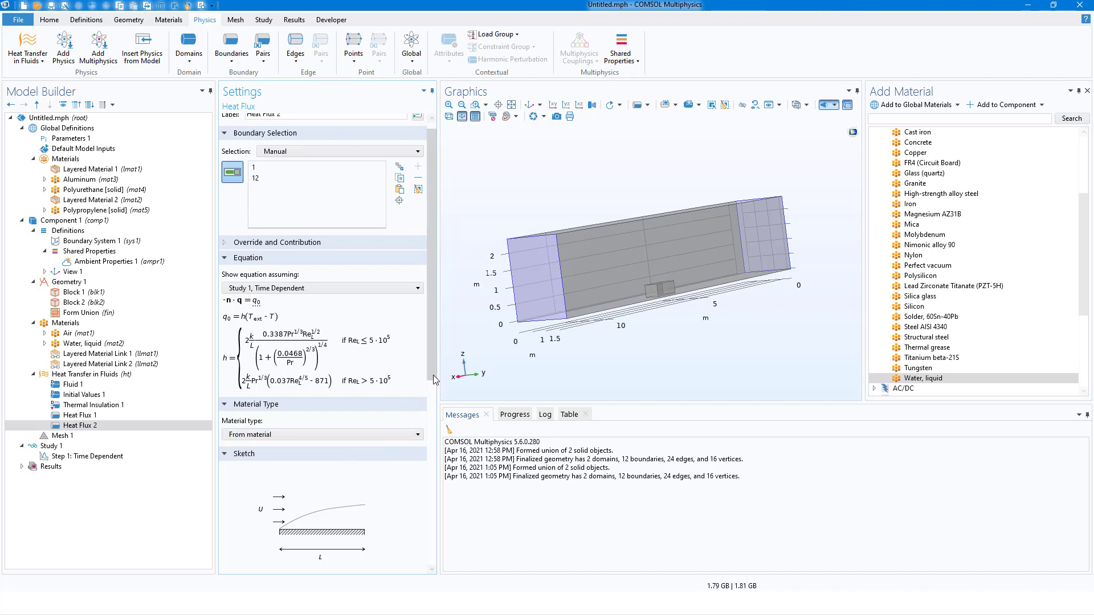
{"action": "left_click_drag", "start_coordinate": [433, 375], "coordinate": [422, 564]}
{"action": "left_click", "coordinate": [254, 374]}
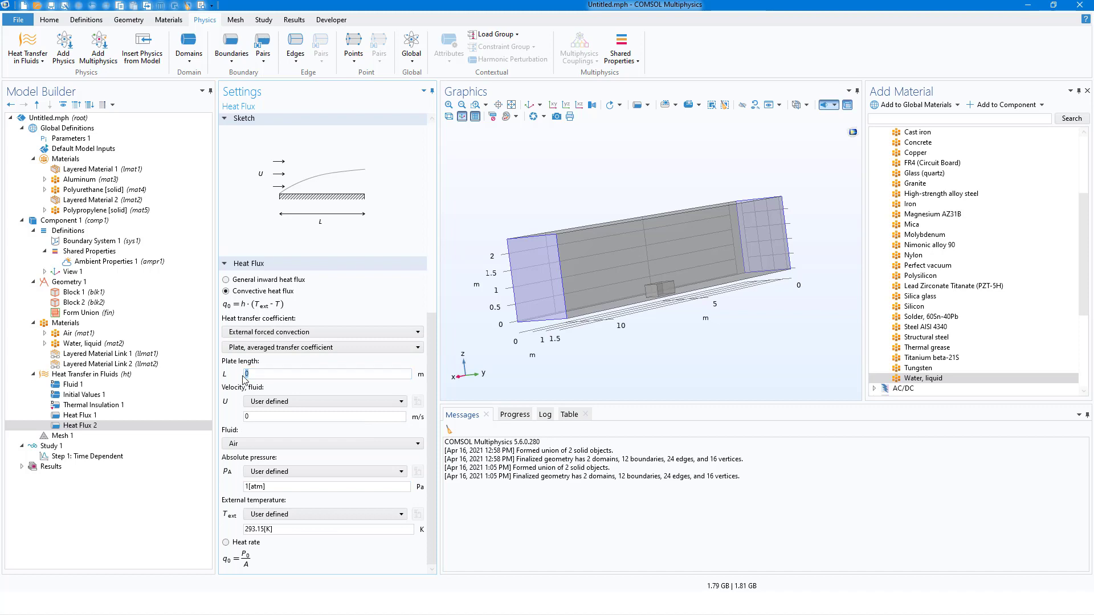
{"action": "type", "text": "6[ft"}
Use the wind speed, ambient absolute pressure and ambient temperature from ampr1 for the end-wall heat flux.
{"action": "left_click", "coordinate": [333, 402]}
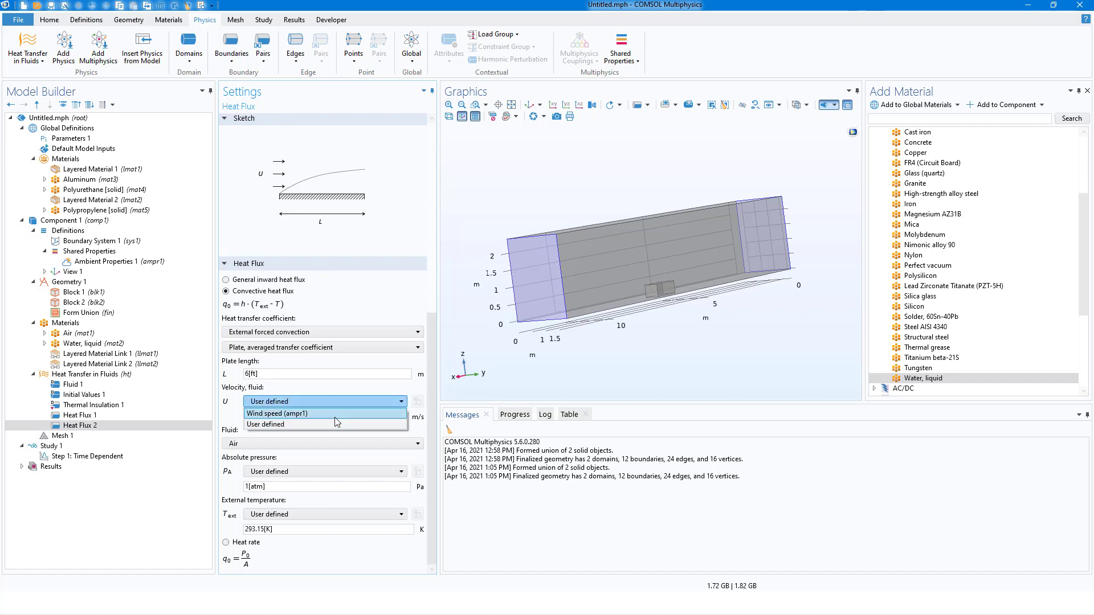
{"action": "left_click", "coordinate": [334, 416]}
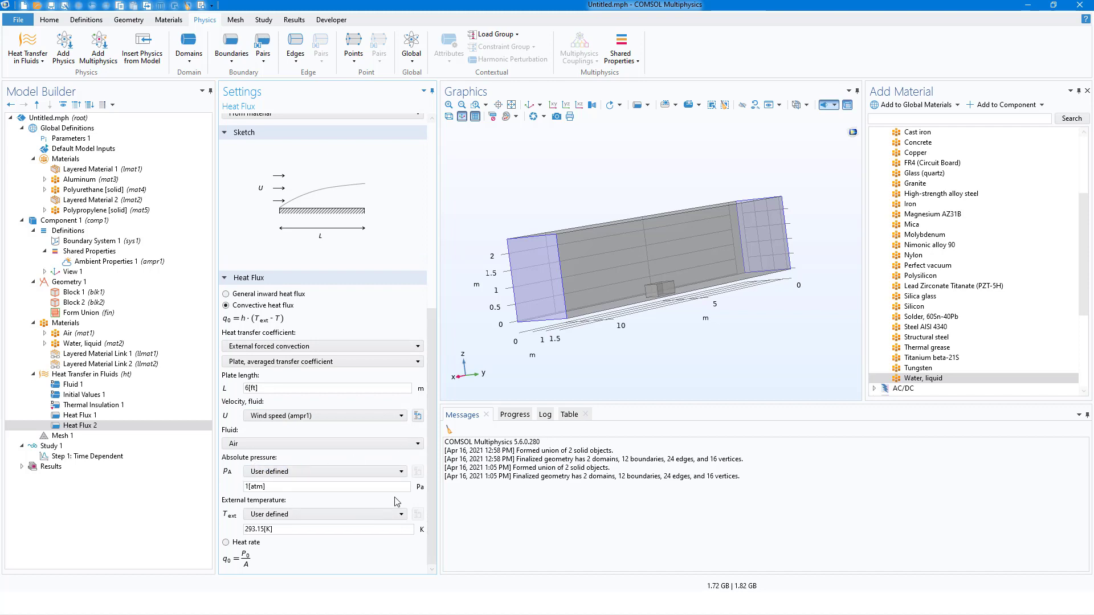
{"action": "left_click", "coordinate": [333, 472]}
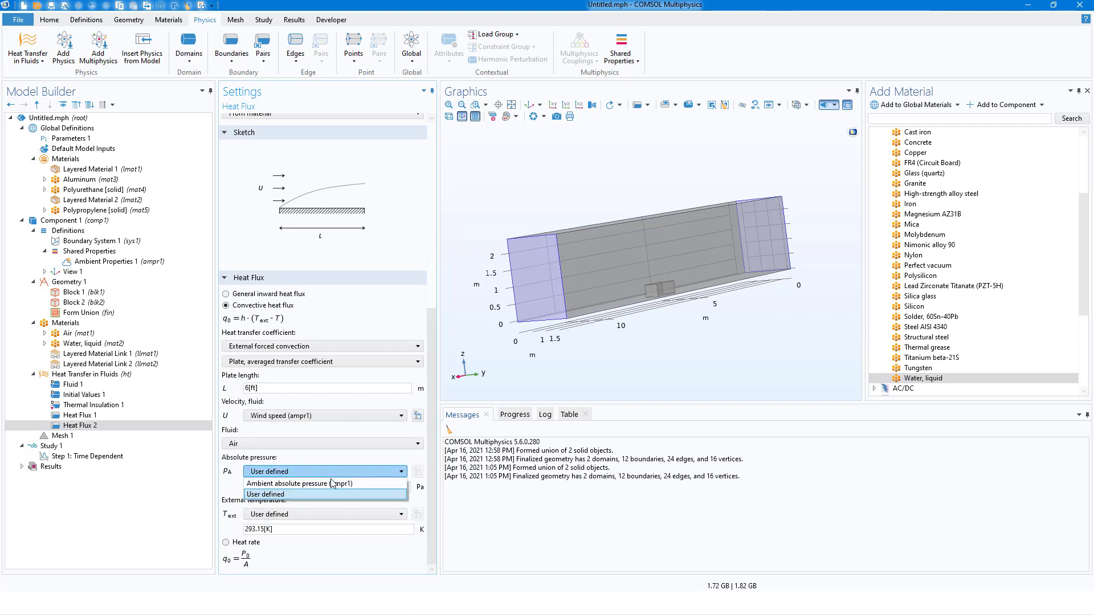
{"action": "left_click", "coordinate": [319, 482]}
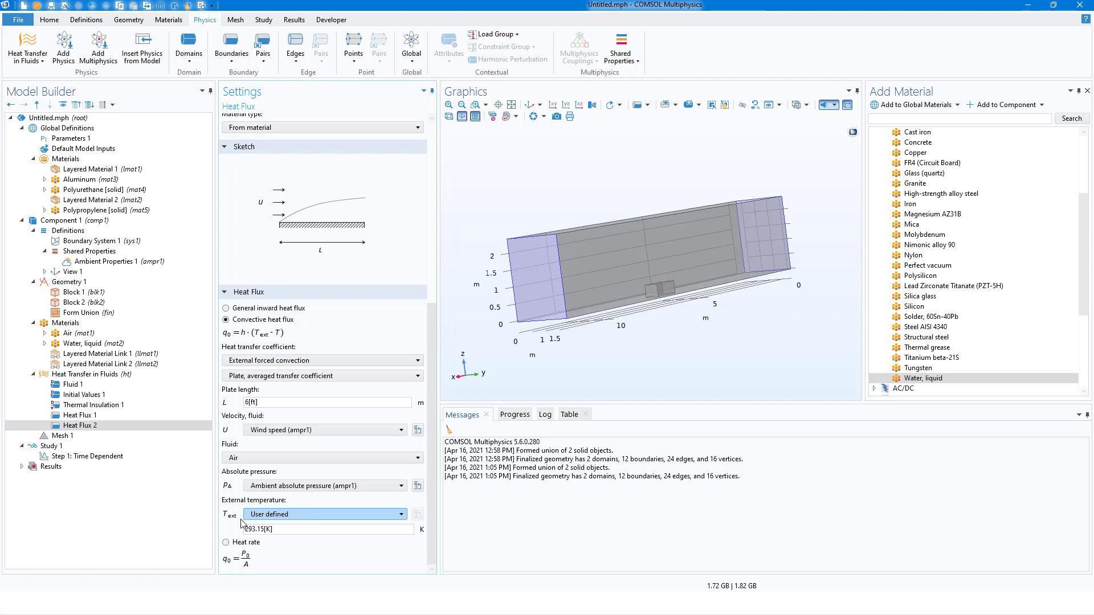
{"action": "left_click", "coordinate": [319, 513]}
{"action": "left_click", "coordinate": [313, 528]}
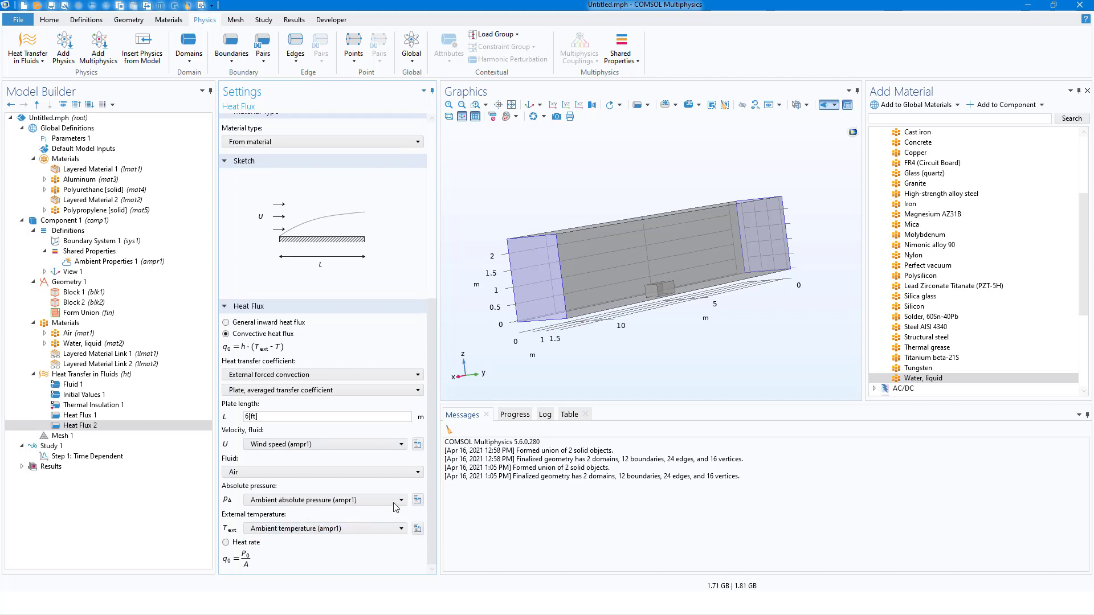
{"action": "left_click_drag", "start_coordinate": [432, 476], "coordinate": [436, 284]}
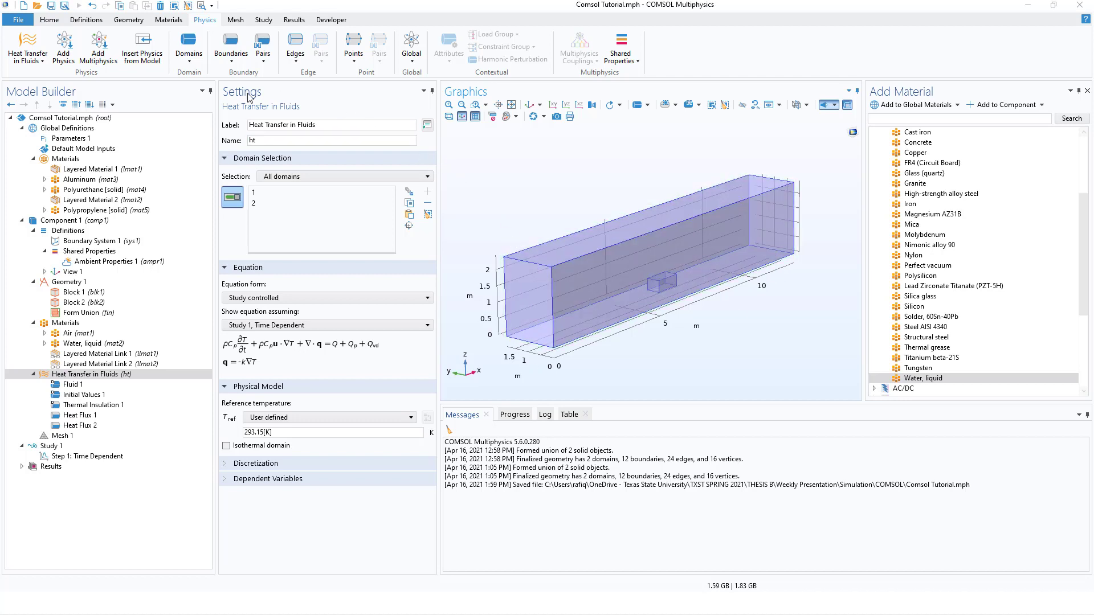
Add a Thin Layer condition and apply it to all six outer container boundaries: 1, 2, 3, 4, 5 and 12.
{"action": "left_click", "coordinate": [228, 59]}
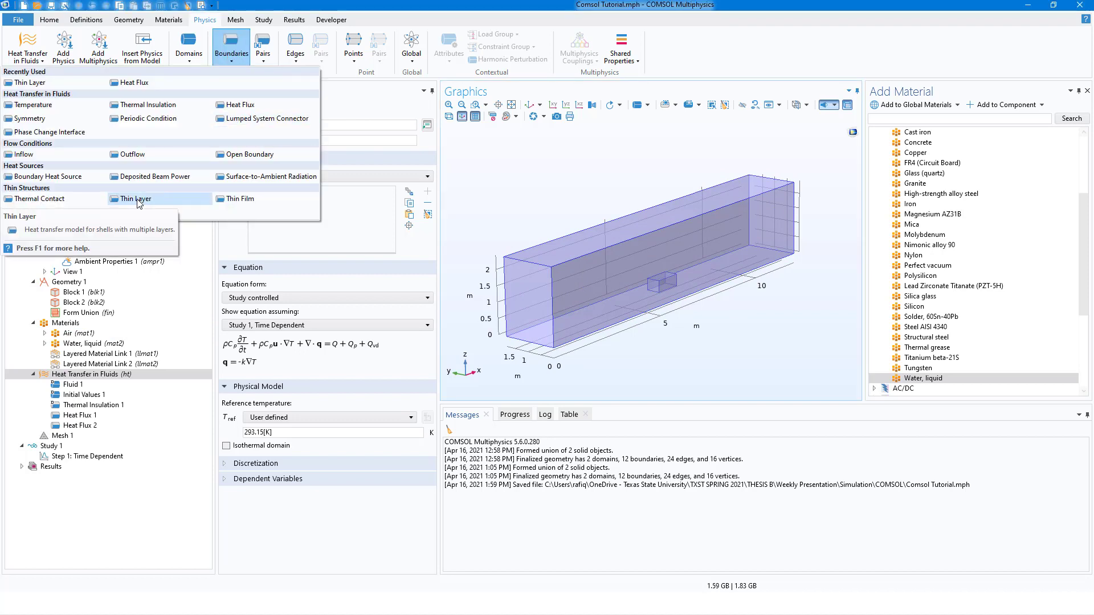
{"action": "left_click", "coordinate": [138, 200]}
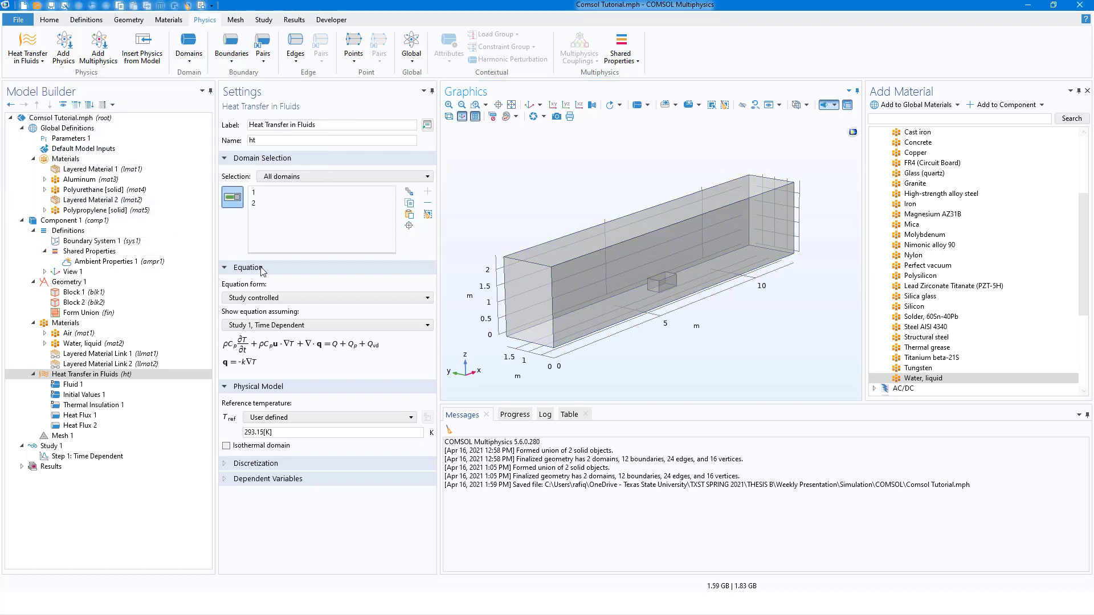
{"action": "left_click", "coordinate": [578, 240]}
{"action": "left_click", "coordinate": [542, 298]}
{"action": "left_click", "coordinate": [581, 298]}
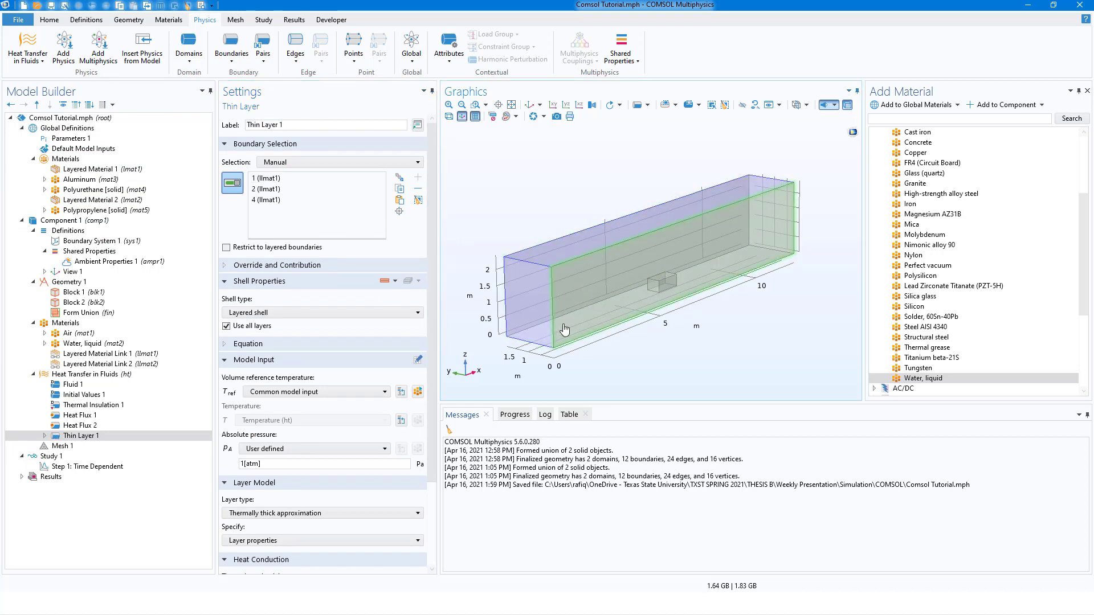
{"action": "left_click_drag", "start_coordinate": [584, 317], "coordinate": [752, 311]}
{"action": "left_click", "coordinate": [583, 279]}
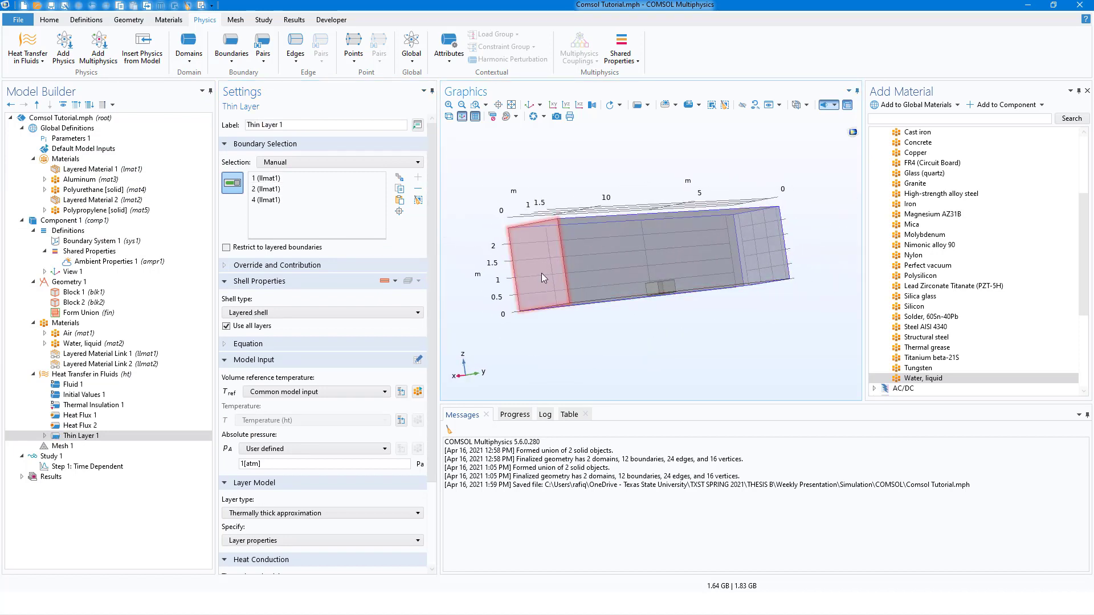
{"action": "left_click", "coordinate": [541, 275]}
{"action": "left_click_drag", "start_coordinate": [585, 323], "coordinate": [584, 302]}
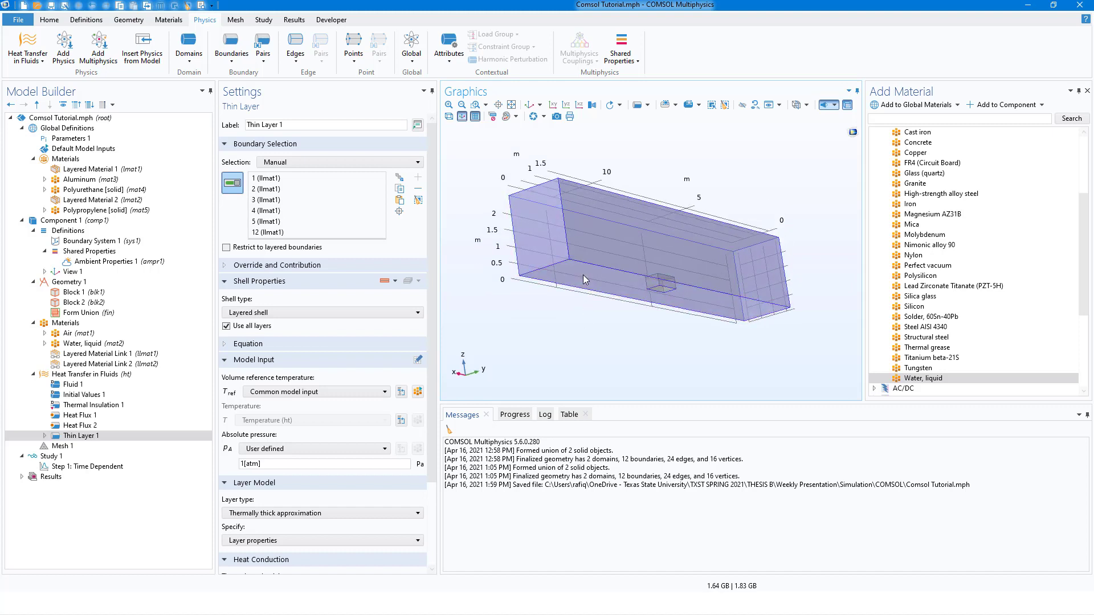
{"action": "left_click", "coordinate": [583, 275]}
Add a second Thin Layer condition and apply it to the exposed faces of the water tank, including boundaries 8, 10 and 11.
{"action": "left_click", "coordinate": [230, 57]}
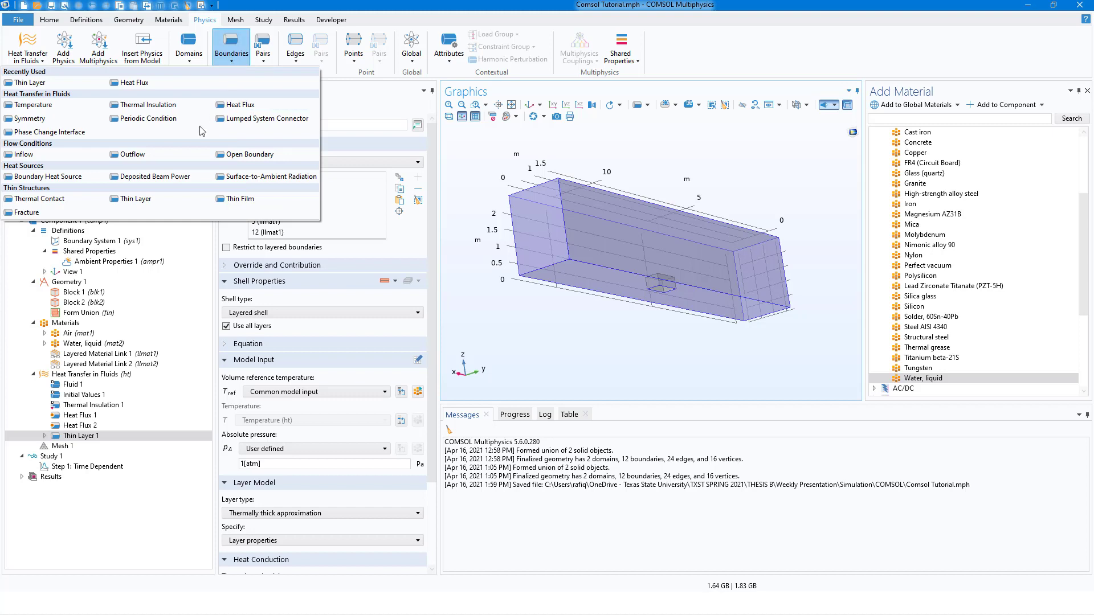
{"action": "left_click", "coordinate": [137, 198]}
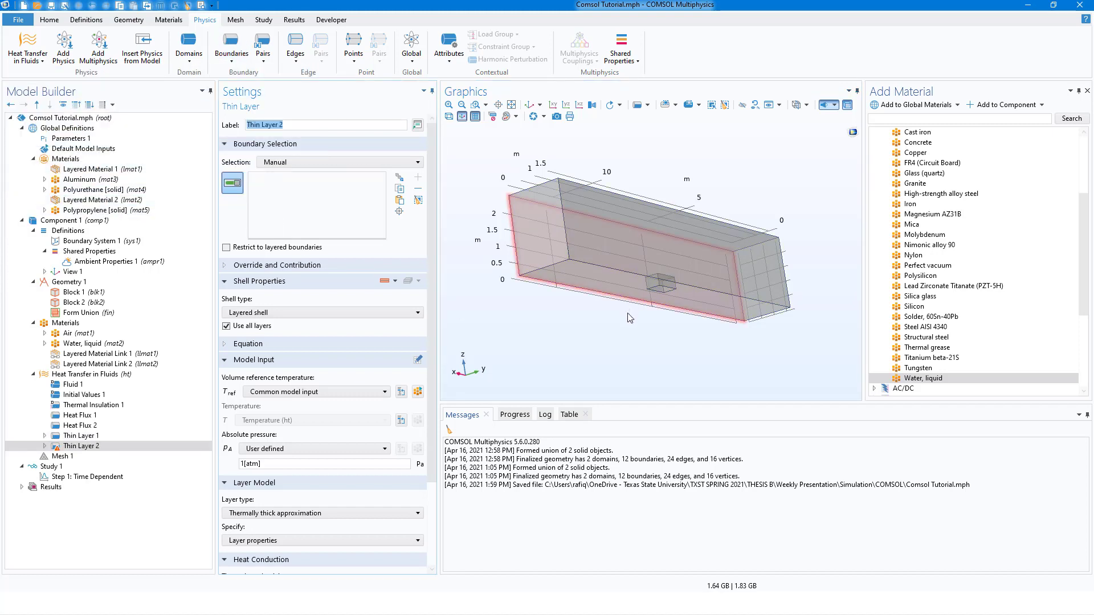
{"action": "mouse_move", "coordinate": [616, 321]}
{"action": "left_mouse_down"}
{"action": "mouse_move", "coordinate": [601, 327]}
{"action": "mouse_move", "coordinate": [634, 313]}
{"action": "left_mouse_up"}
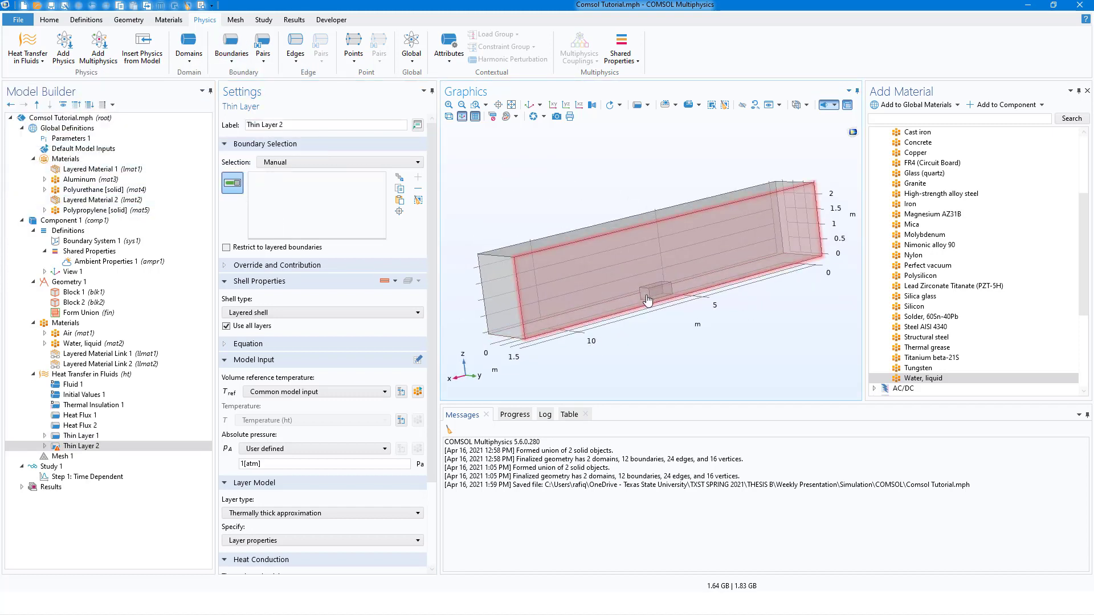
{"action": "left_click", "coordinate": [649, 297]}
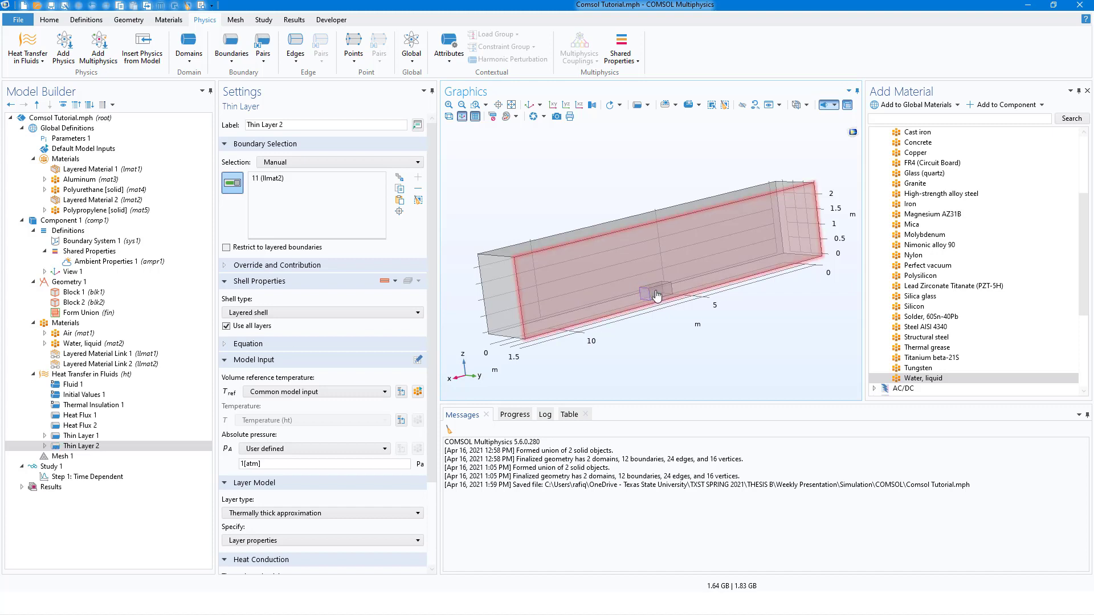
{"action": "left_click_drag", "start_coordinate": [664, 318], "coordinate": [659, 296]}
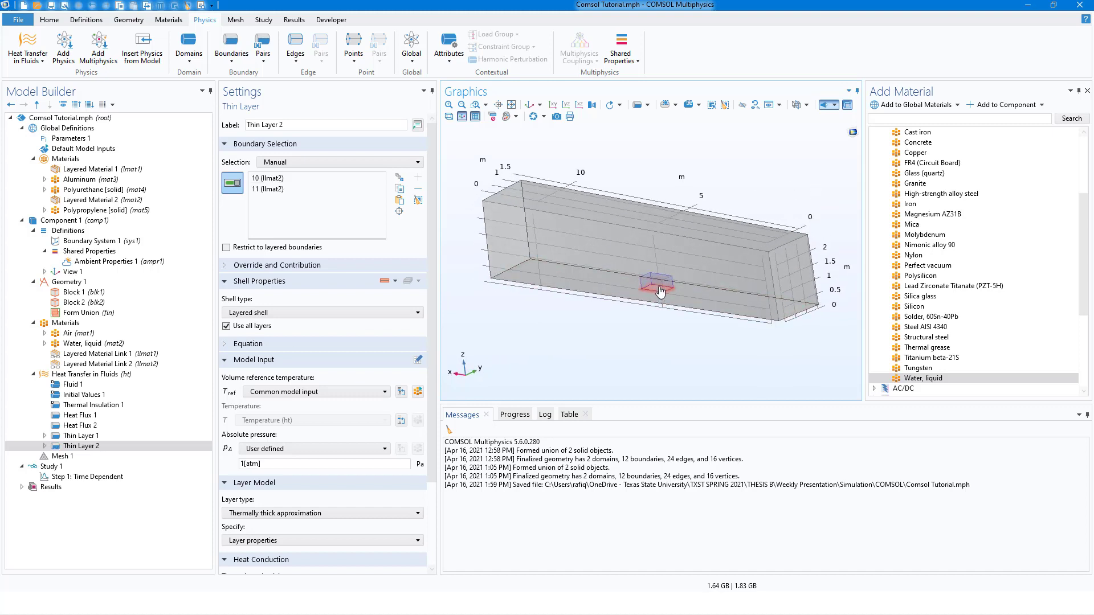
{"action": "left_click", "coordinate": [660, 292]}
{"action": "left_click_drag", "start_coordinate": [660, 292], "coordinate": [469, 331]}
{"action": "left_click_drag", "start_coordinate": [645, 290], "coordinate": [649, 316]}
{"action": "scroll", "coordinate": [666, 291], "scroll_direction": "up", "scroll_amount": 5}
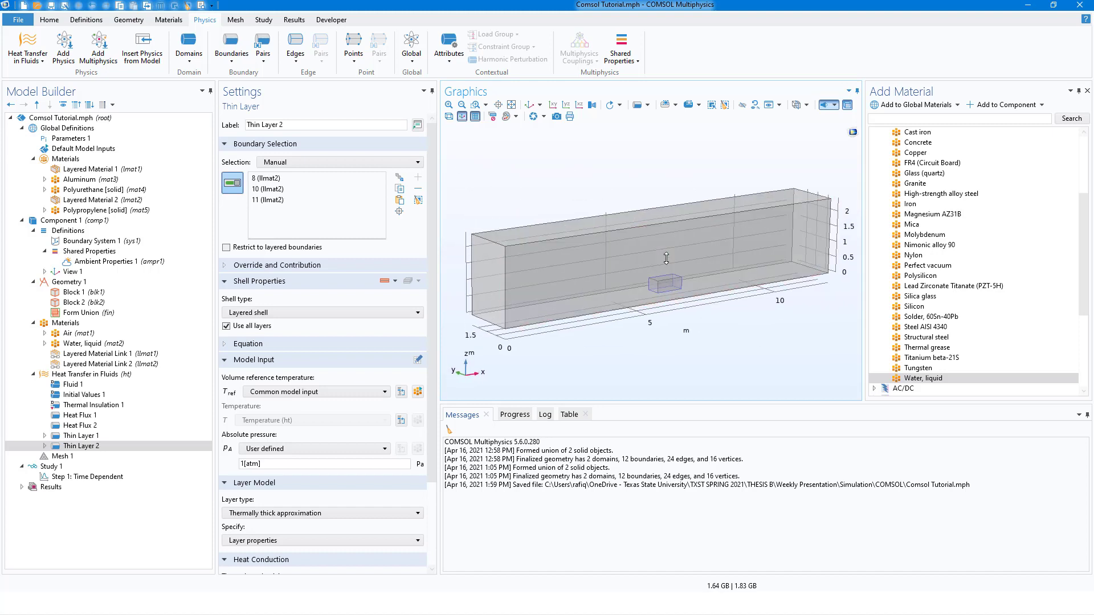
{"action": "left_click", "coordinate": [645, 286]}
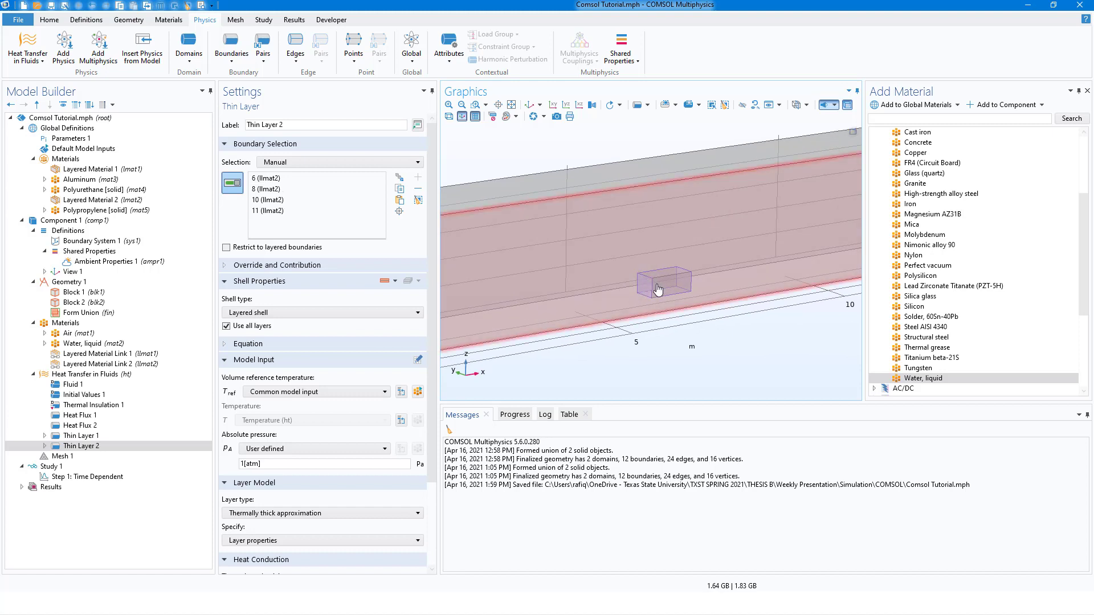
{"action": "left_click", "coordinate": [657, 284]}
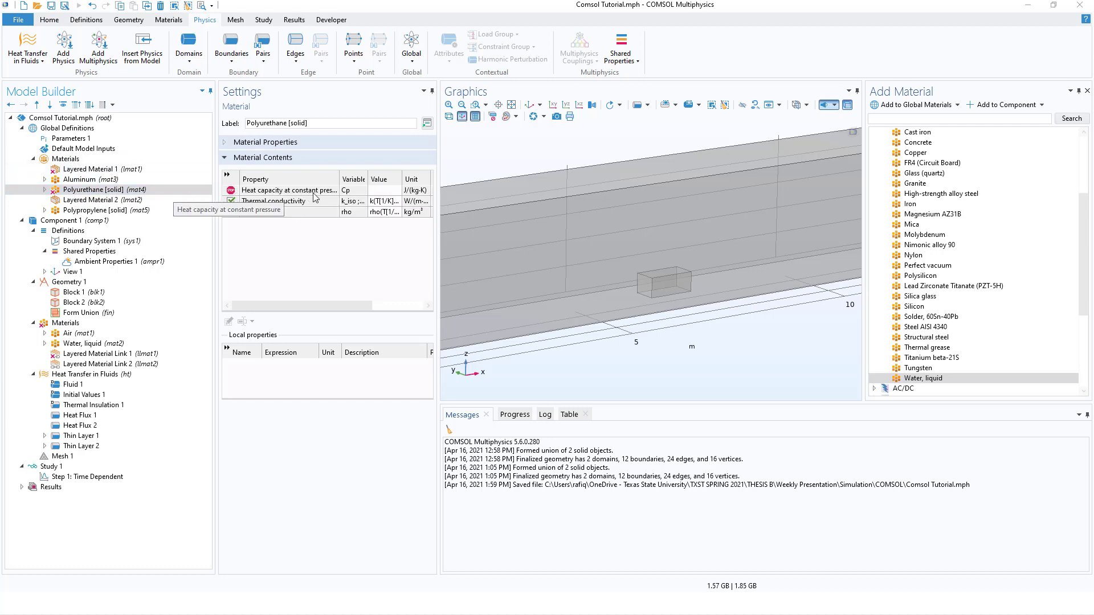
Set the heat capacity at constant pressure of the Polyurethane [solid] material to 400 J/(kg·K) and check Layered Material 1.
{"action": "left_click", "coordinate": [385, 191]}
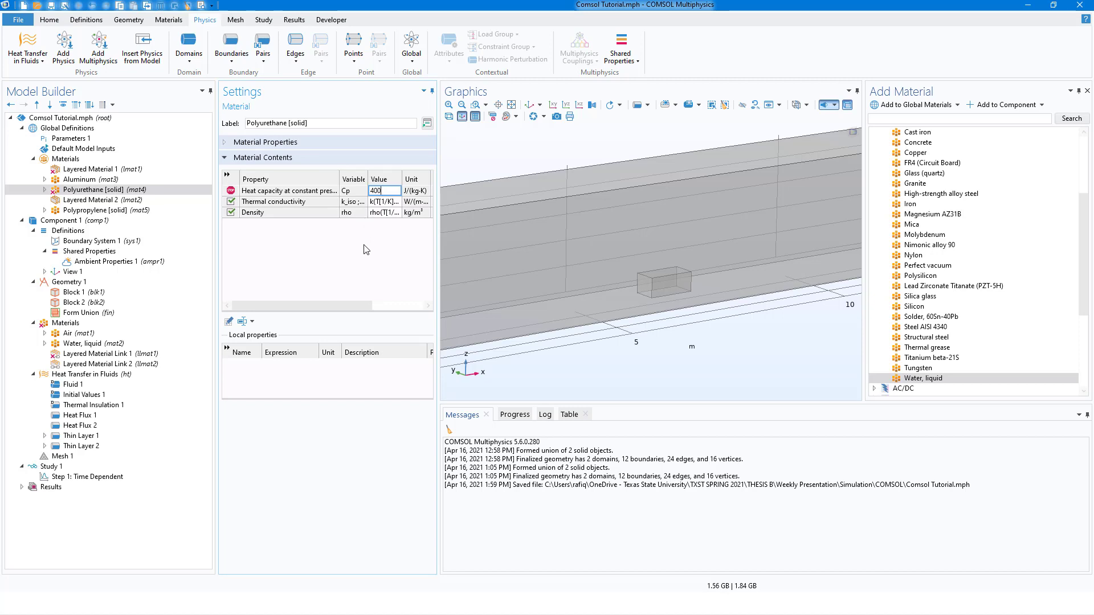
{"action": "key", "text": "Return"}
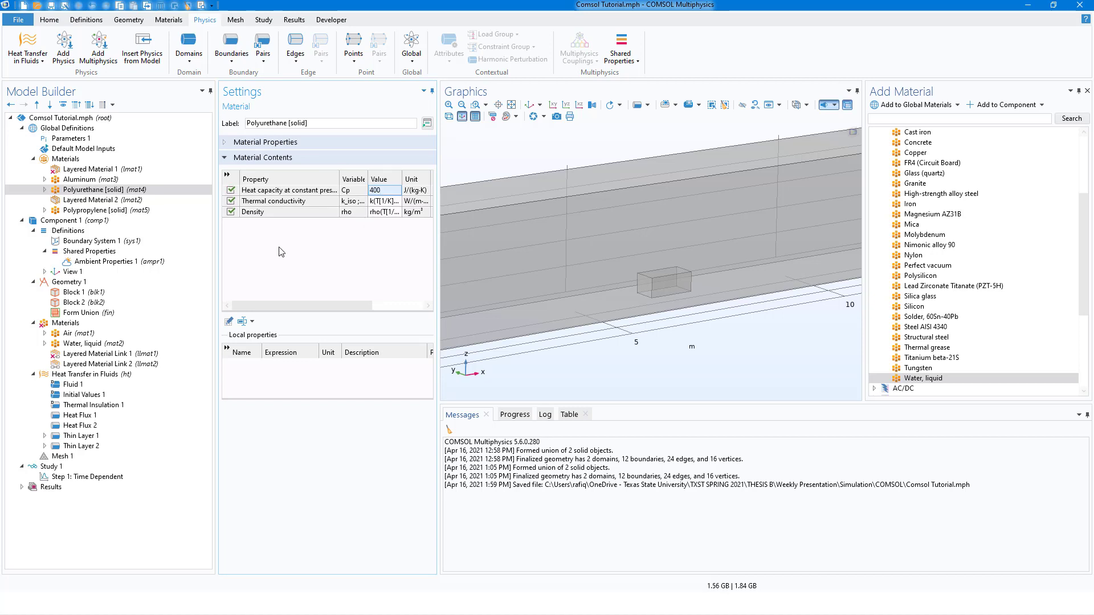
{"action": "left_click", "coordinate": [80, 170]}
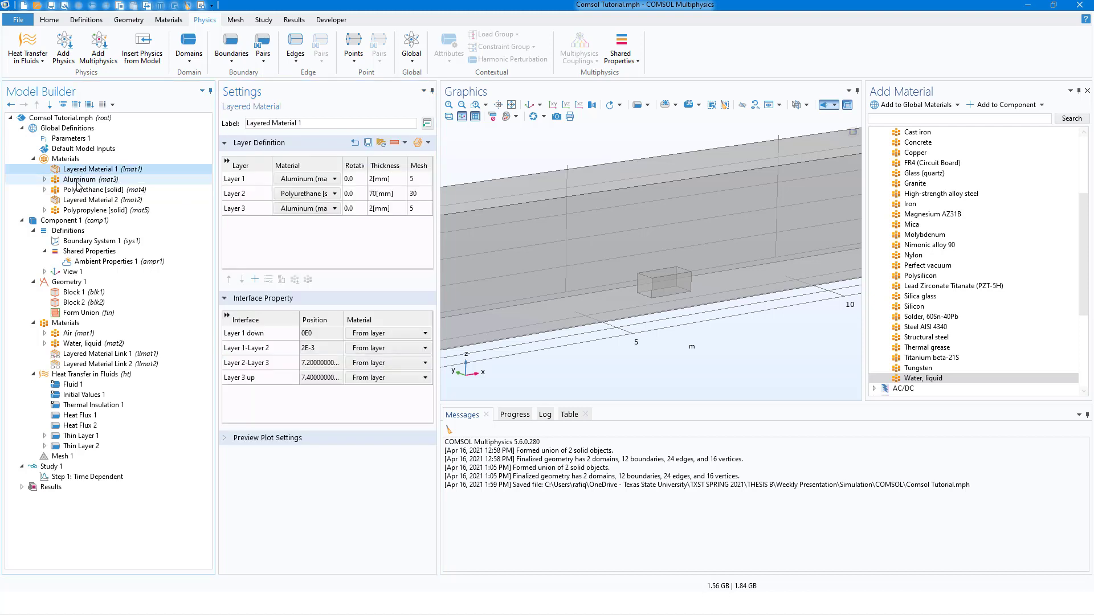
{"action": "left_click", "coordinate": [79, 190]}
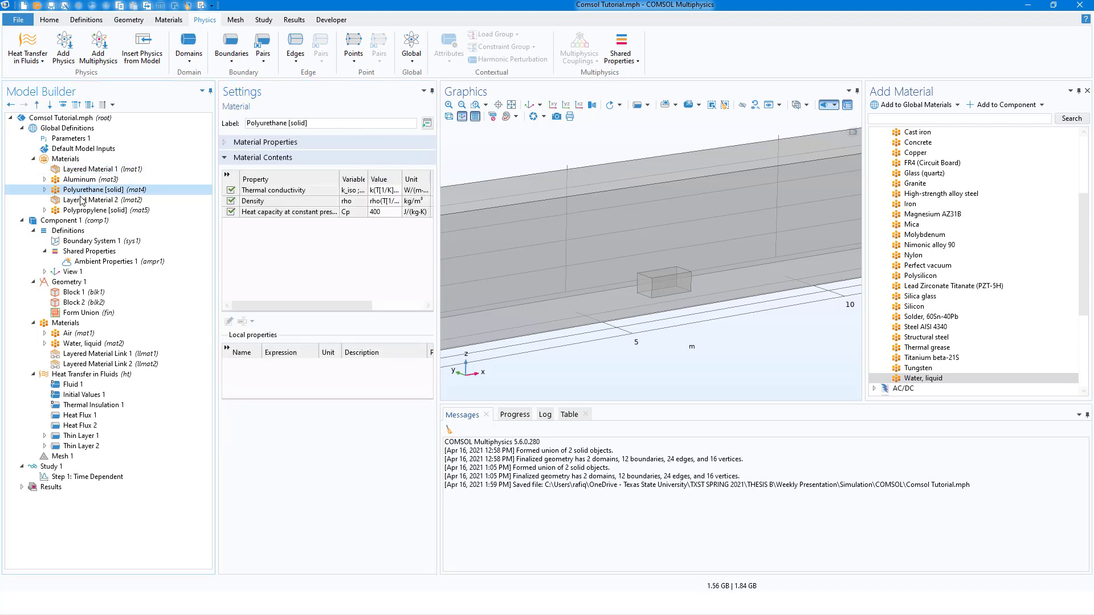
Preview the layer cross section of Layered Material Link 1 with its position set to Downside on boundary.
{"action": "left_click", "coordinate": [100, 355]}
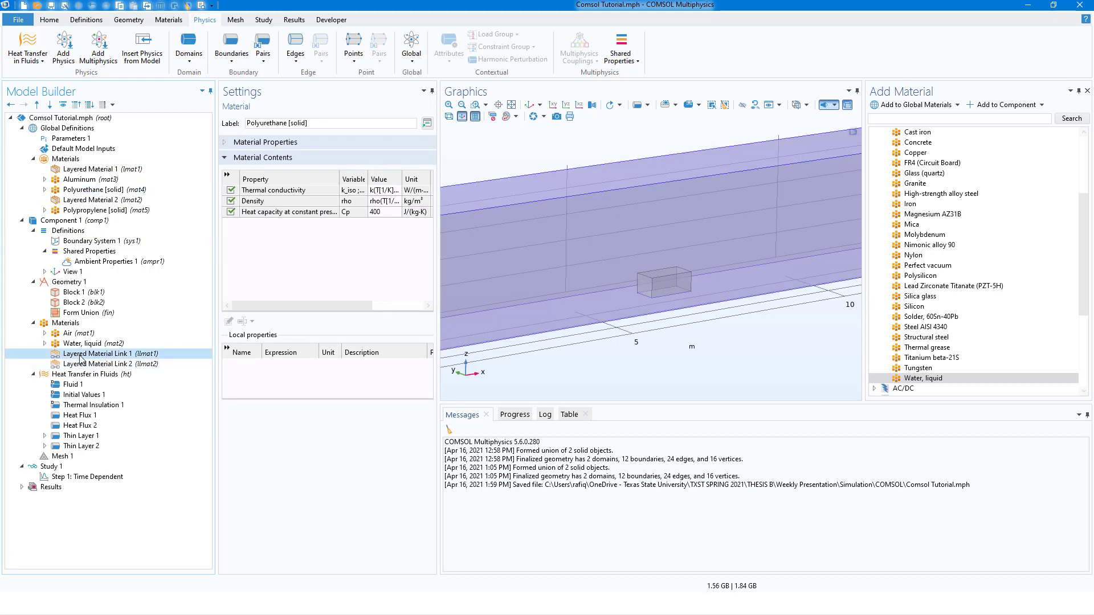
{"action": "left_click", "coordinate": [312, 369]}
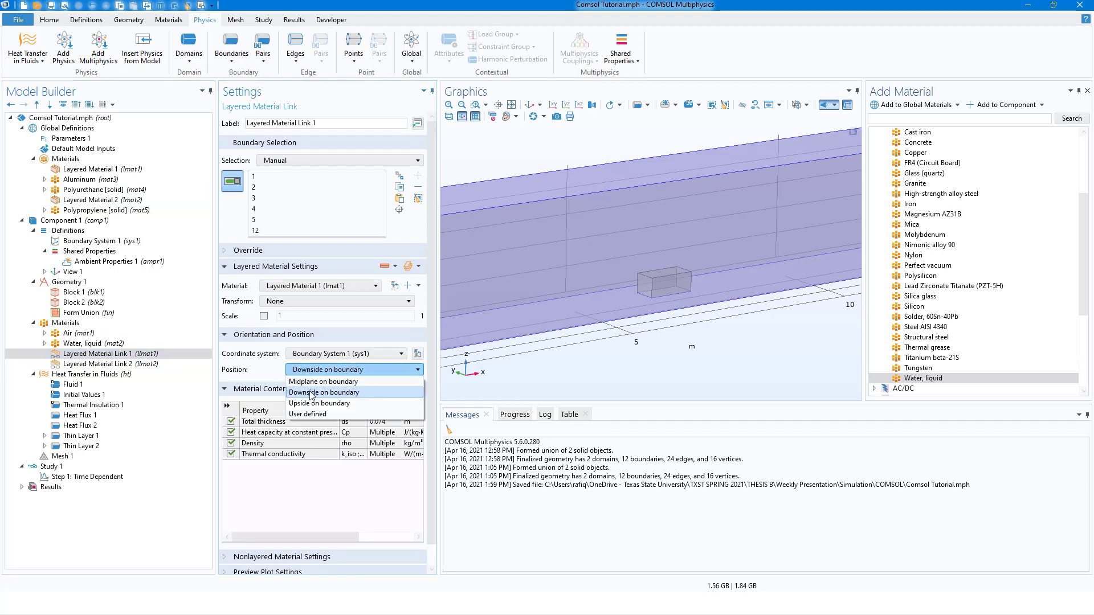
{"action": "left_click", "coordinate": [310, 391]}
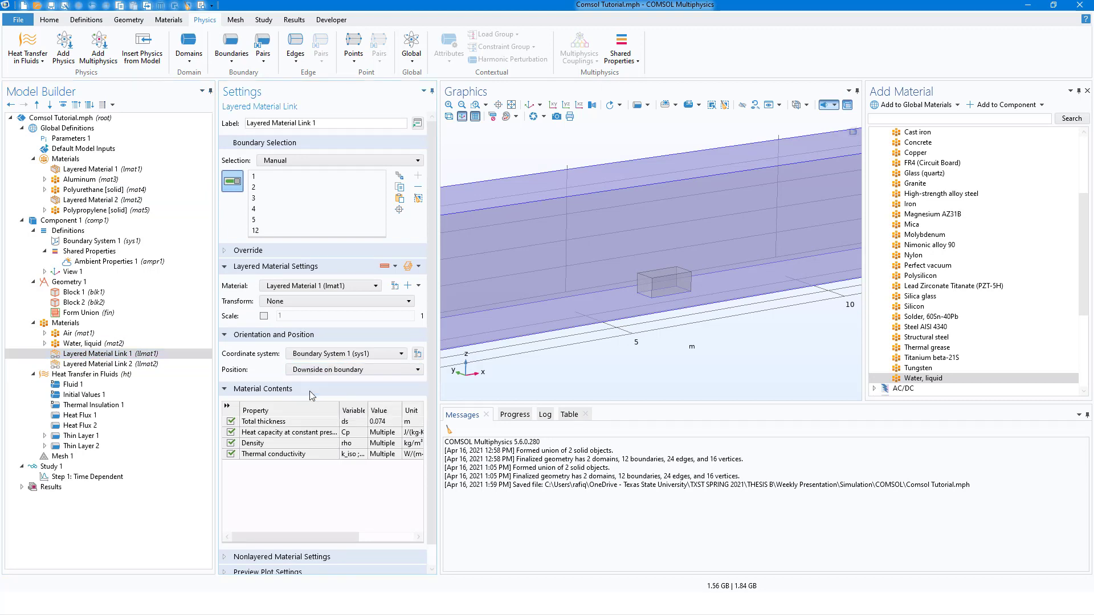
{"action": "left_click", "coordinate": [384, 267]}
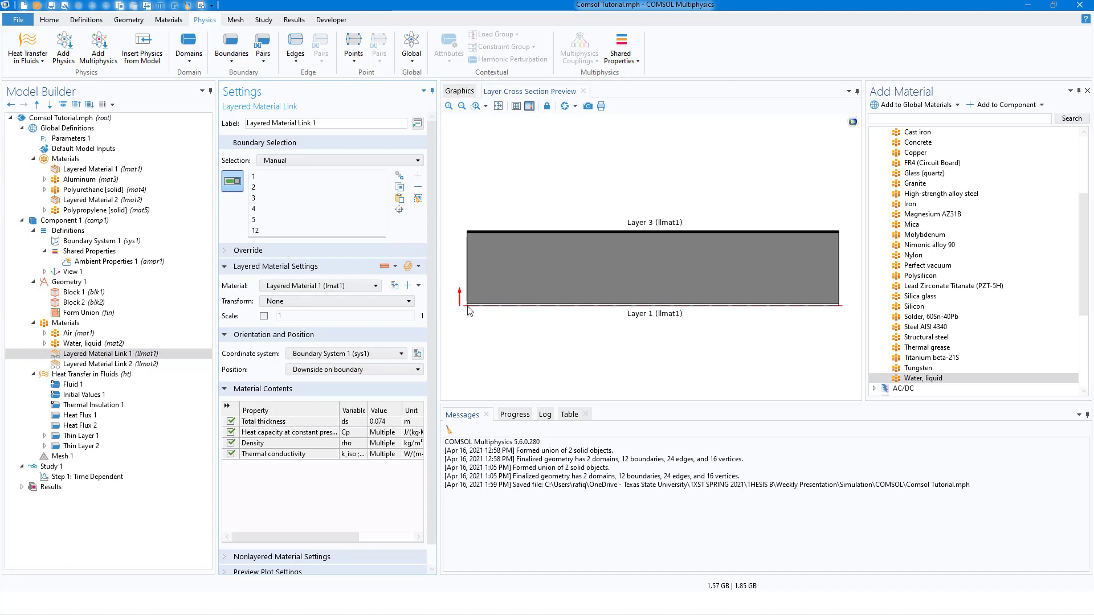
Try the Midplane on boundary position for Layered Material Link 1 and restore Downside on boundary.
{"action": "left_click", "coordinate": [354, 371]}
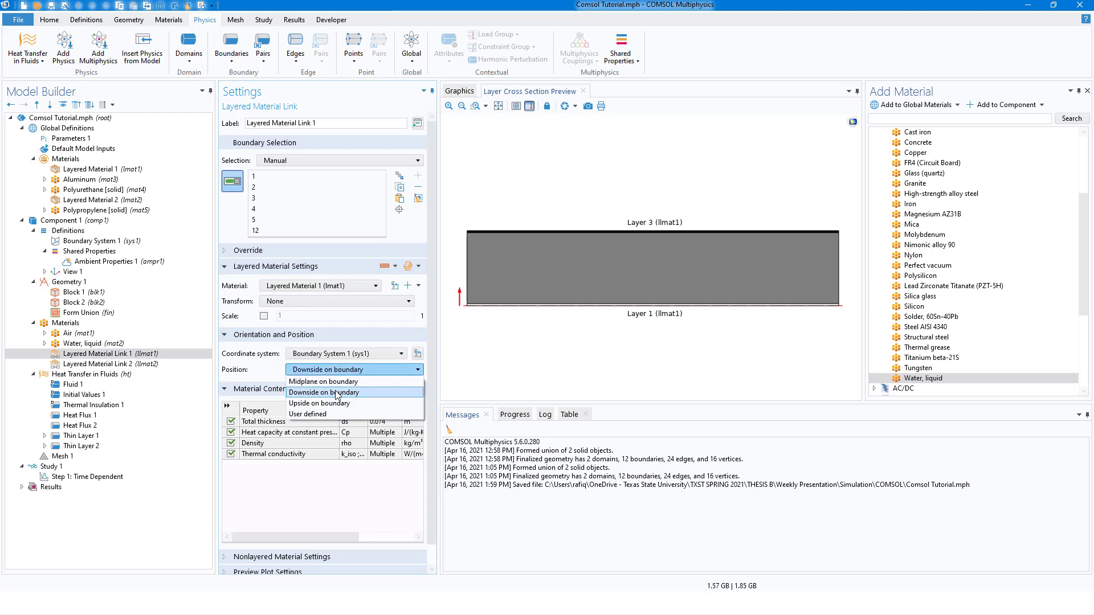
{"action": "left_click", "coordinate": [341, 388]}
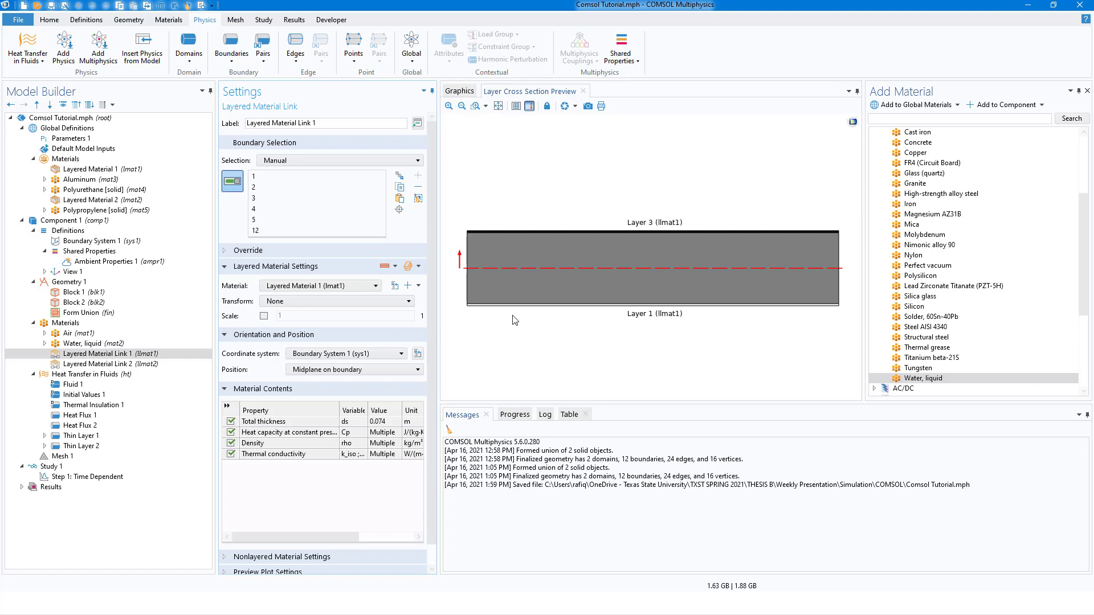
{"action": "left_click", "coordinate": [399, 370]}
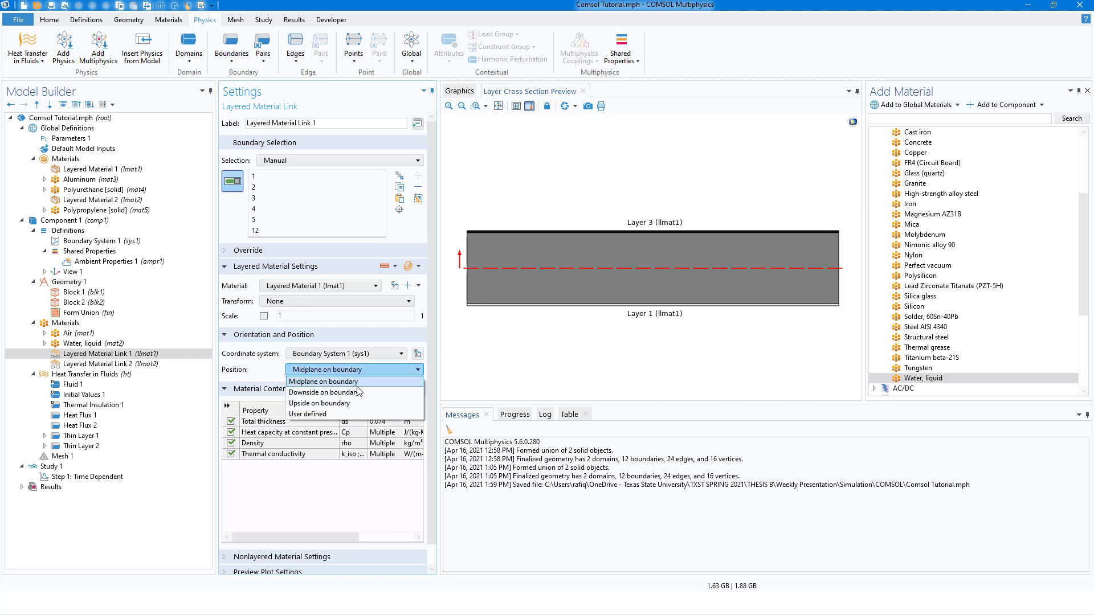
{"action": "left_click", "coordinate": [354, 392]}
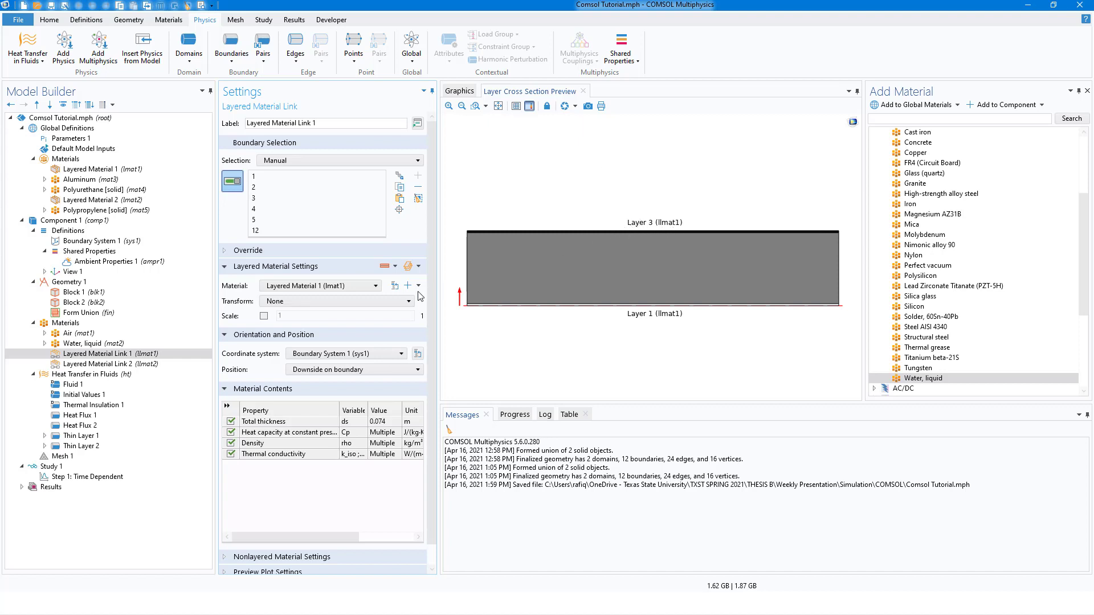
Check the position setting of Layered Material Link 2 for the water tank walls.
{"action": "left_click", "coordinate": [110, 363]}
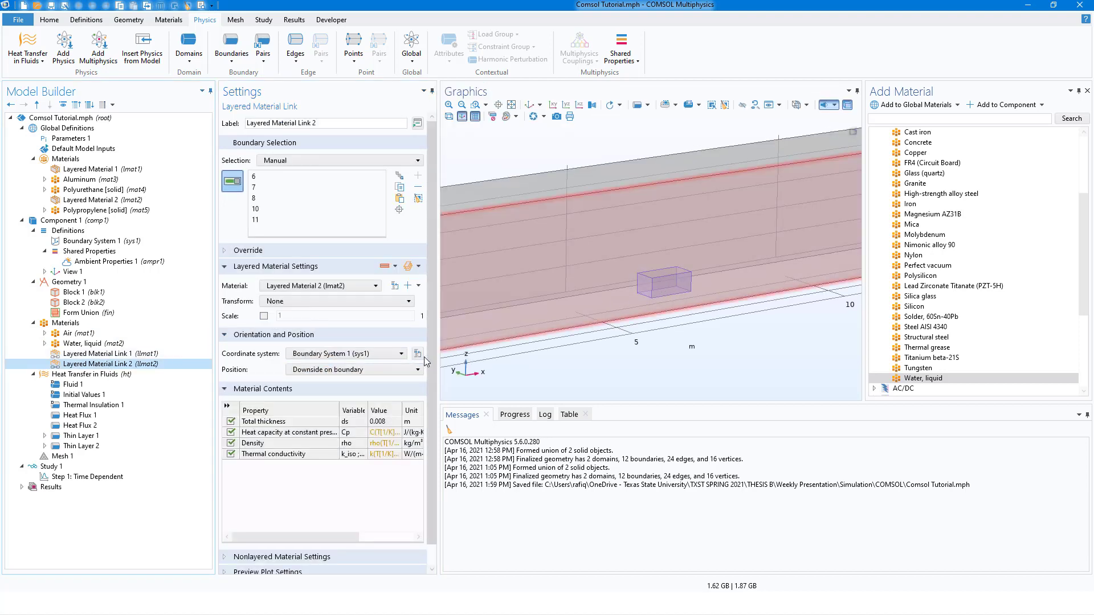
{"action": "left_click", "coordinate": [365, 370]}
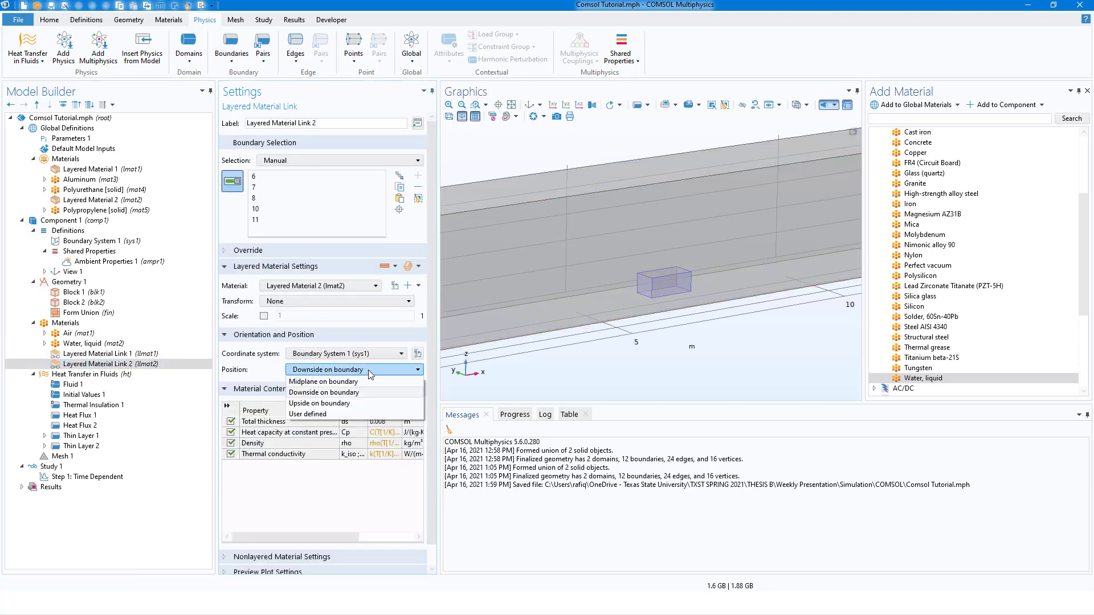
{"action": "left_click", "coordinate": [368, 370]}
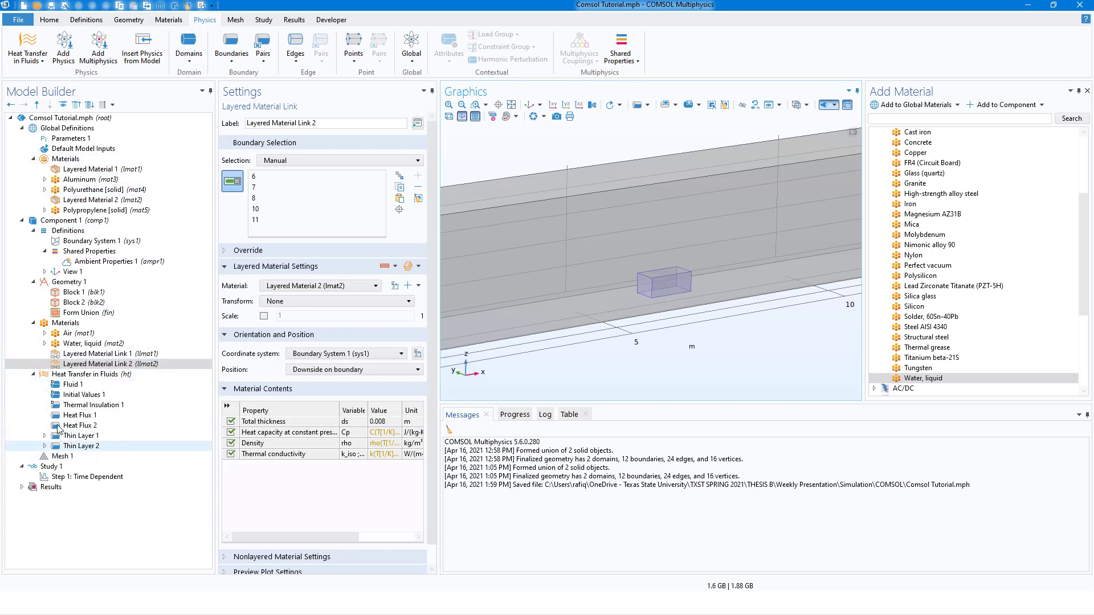
Set the physics-controlled mesh element size to Extra fine and build the mesh for the whole model.
{"action": "left_click", "coordinate": [65, 458]}
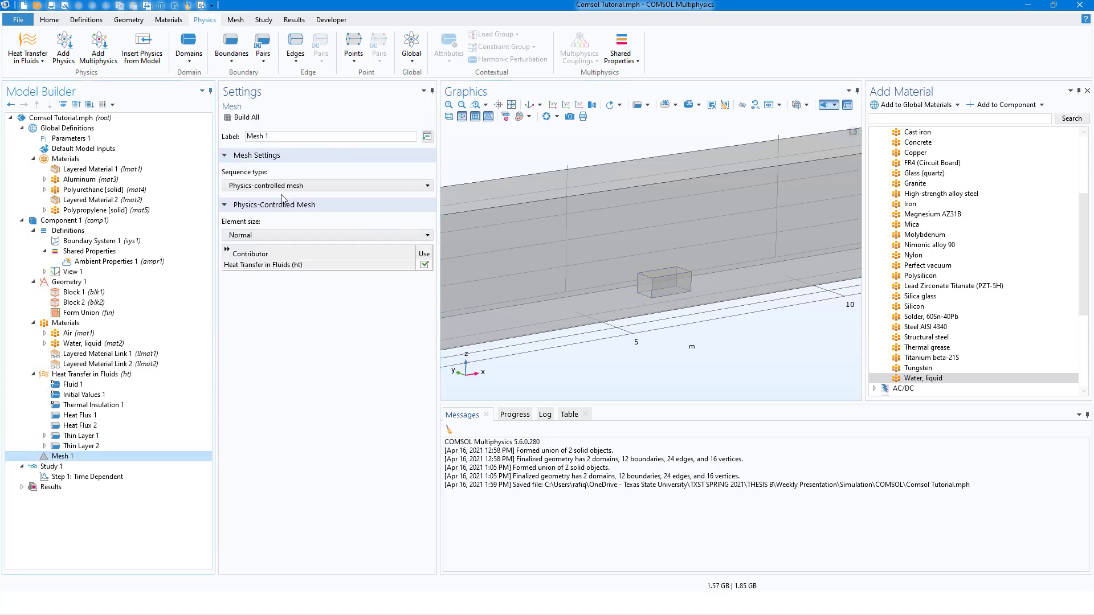
{"action": "left_click", "coordinate": [267, 235]}
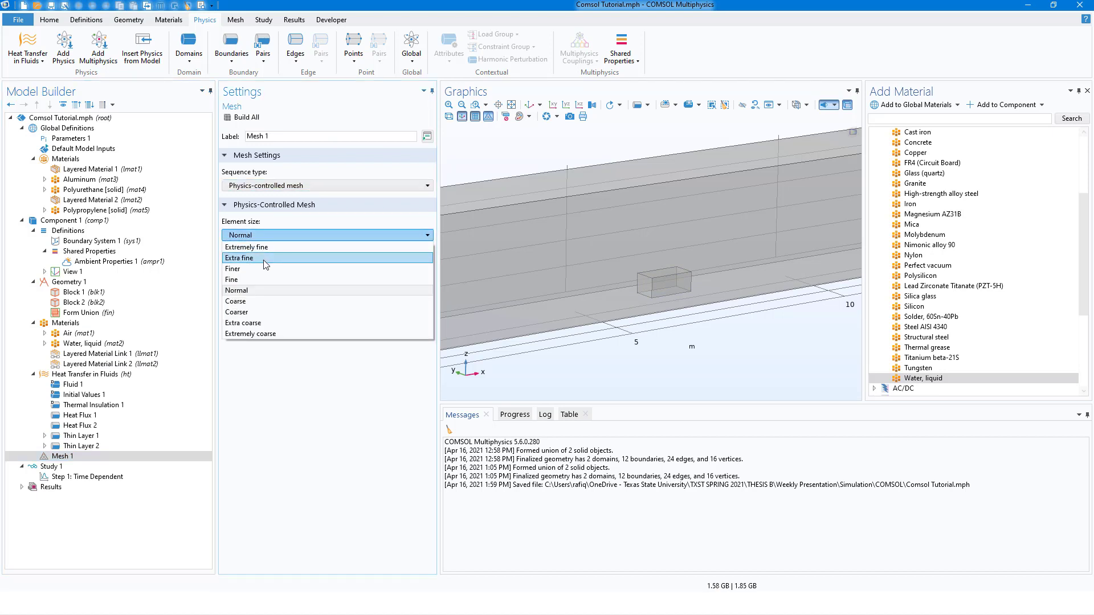
{"action": "left_click", "coordinate": [265, 260]}
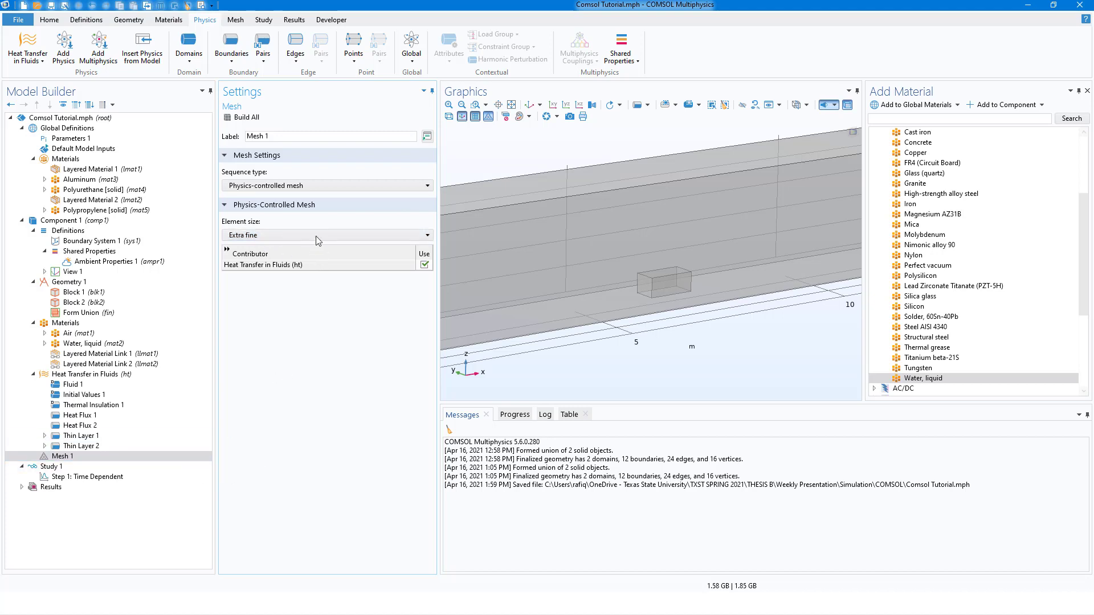
{"action": "left_click", "coordinate": [243, 118]}
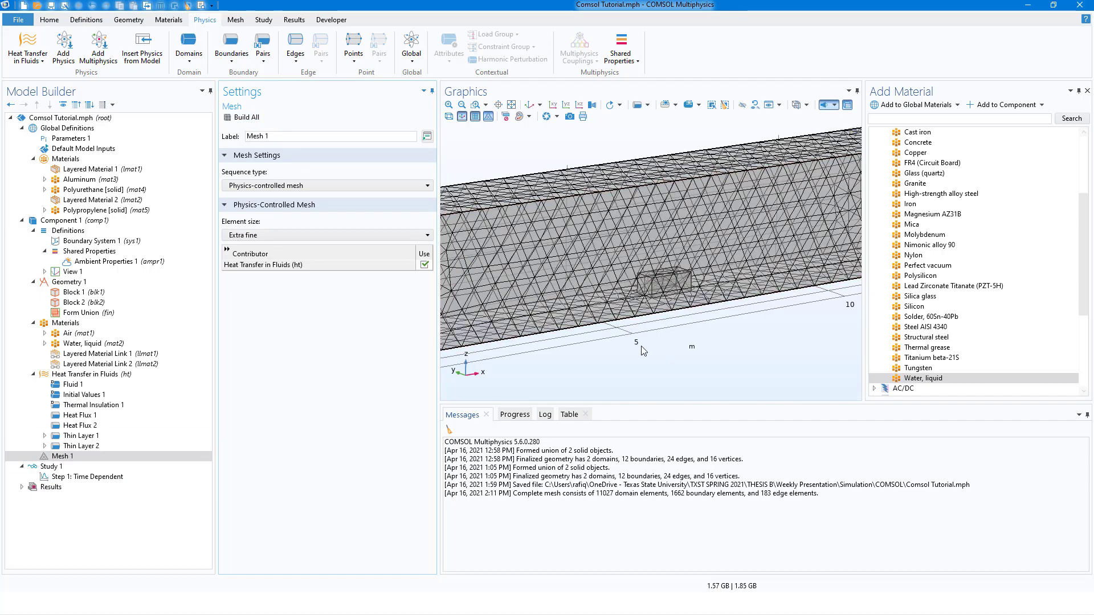
{"action": "middle_click_drag", "start_coordinate": [649, 370], "coordinate": [645, 416]}
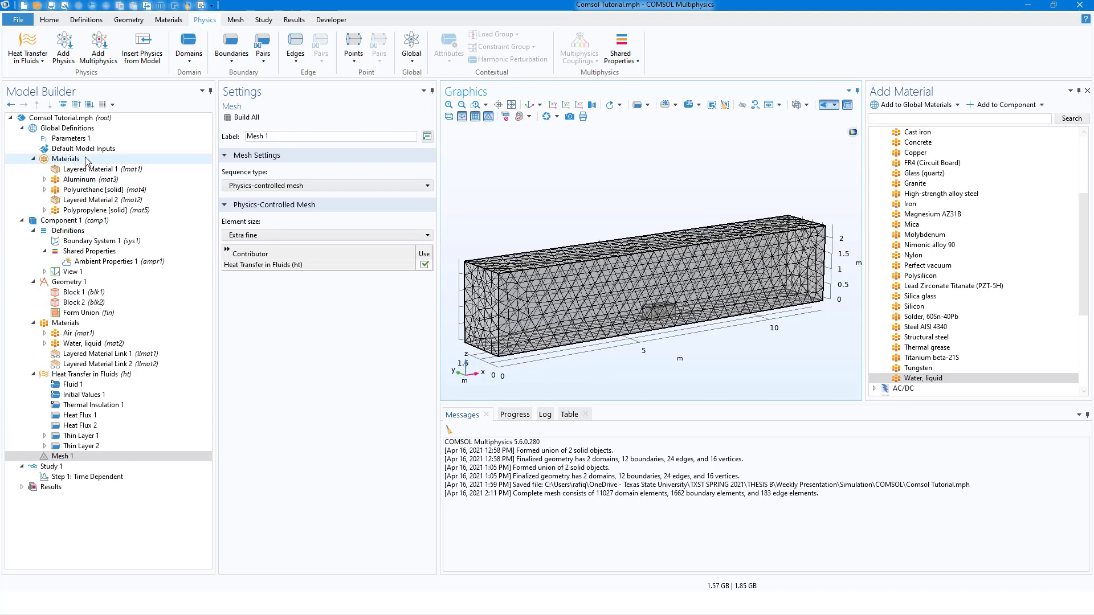
Set the Time Dependent output times from 0 to 24 h in steps of 0.5 h and compute the study.
{"action": "left_click", "coordinate": [52, 468]}
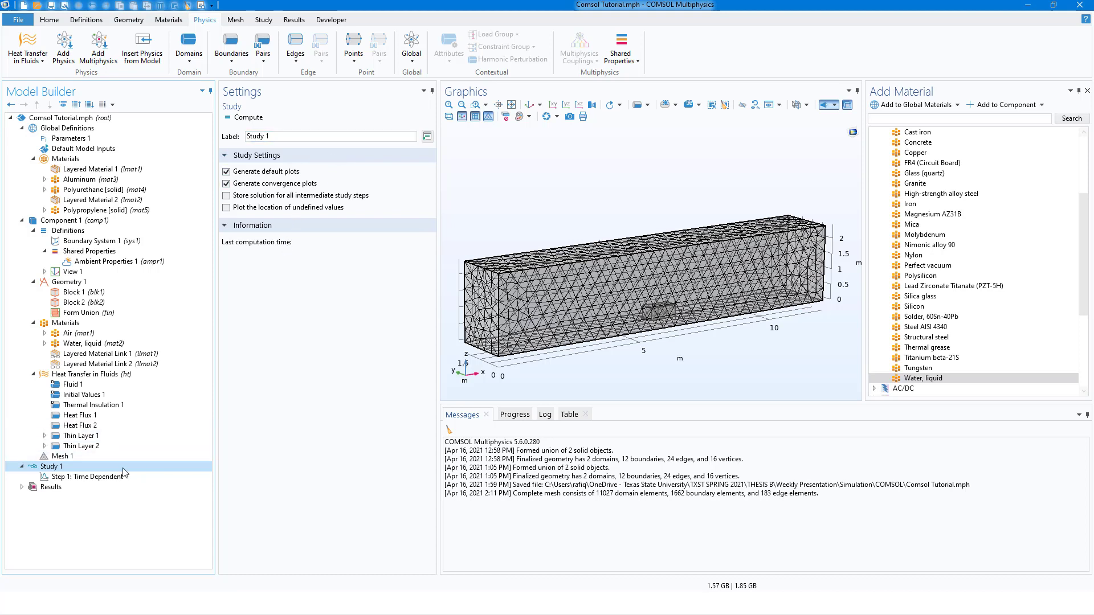
{"action": "left_click", "coordinate": [106, 477]}
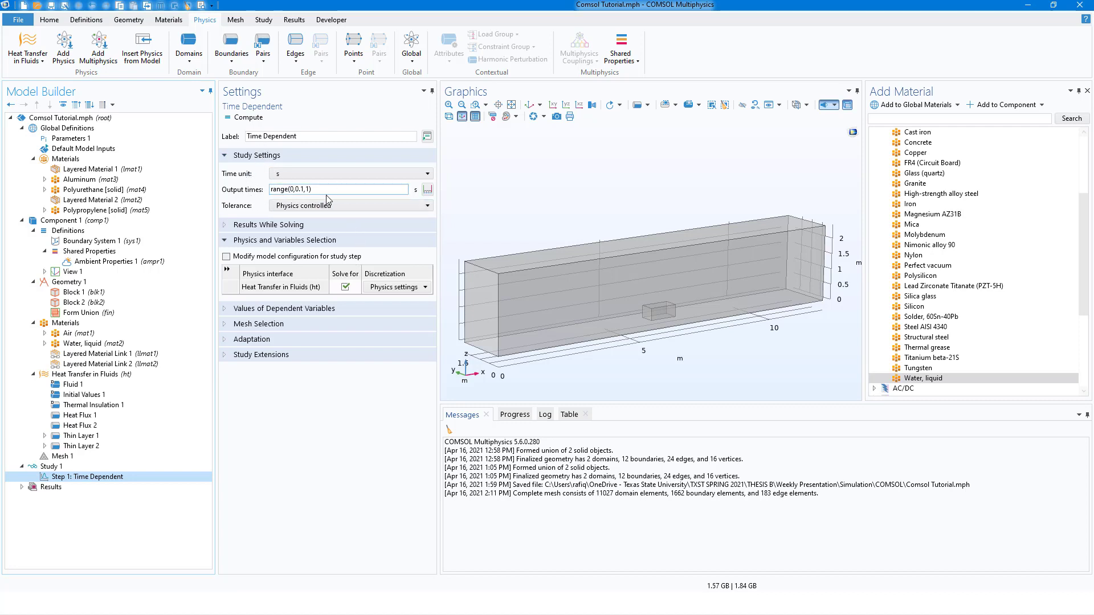
{"action": "left_click", "coordinate": [427, 190]}
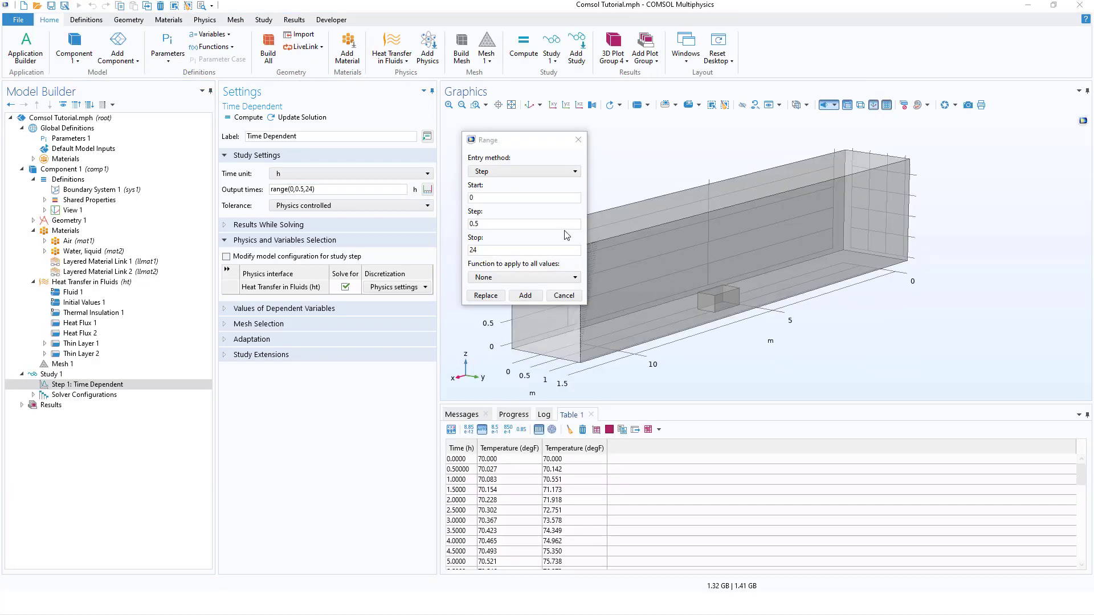
{"action": "left_click", "coordinate": [488, 198]}
{"action": "left_click", "coordinate": [483, 223]}
{"action": "left_click", "coordinate": [478, 250]}
{"action": "left_click", "coordinate": [484, 297]}
{"action": "left_click", "coordinate": [485, 296]}
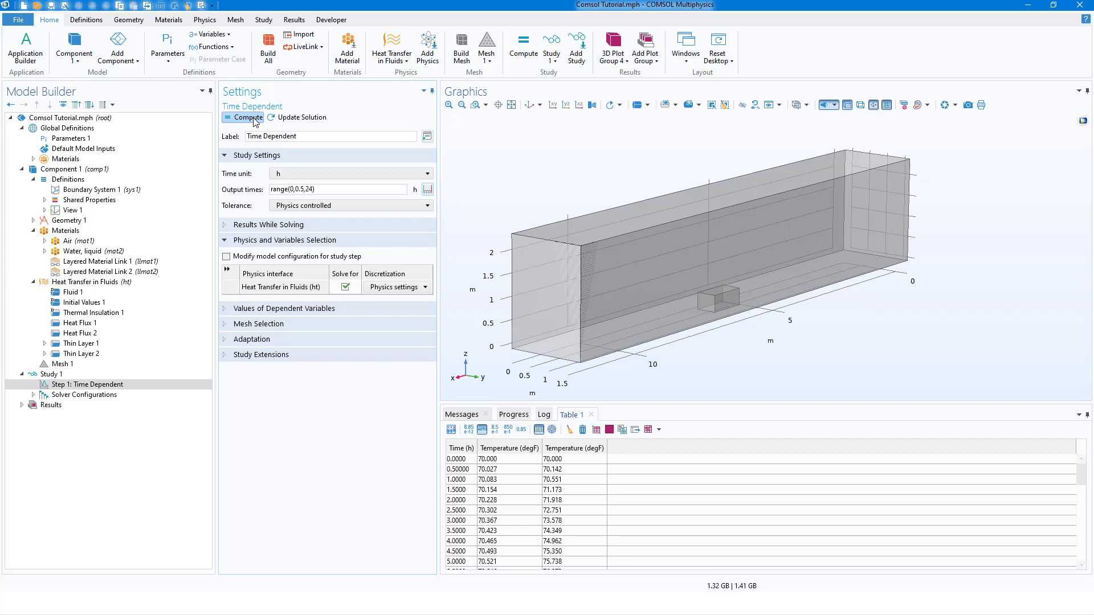
{"action": "left_click", "coordinate": [249, 117]}
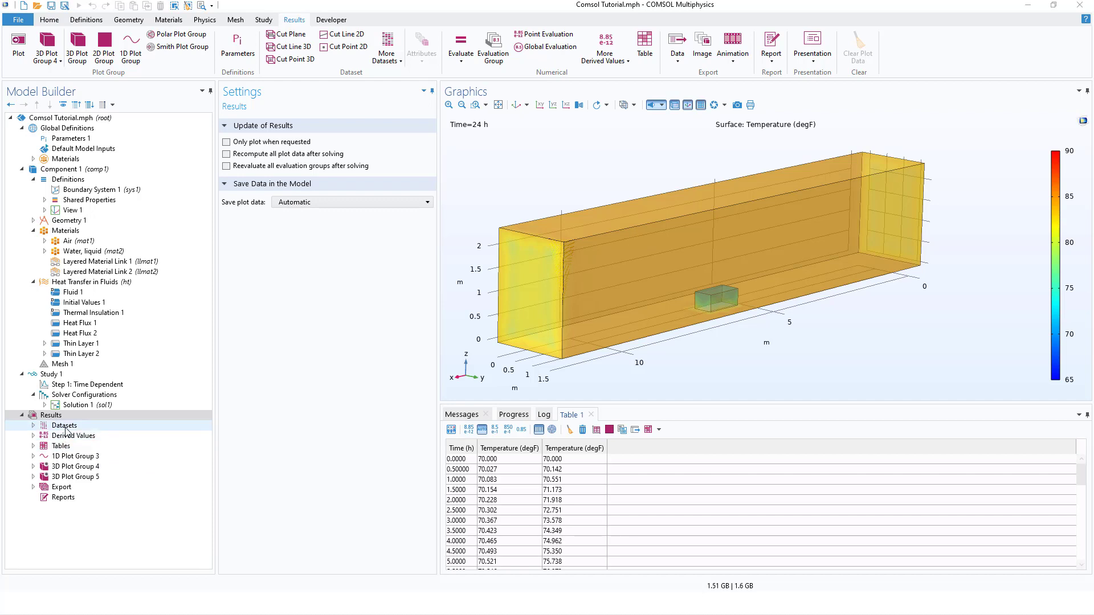
Add another Solution dataset to the results datasets.
{"action": "left_click", "coordinate": [33, 426]}
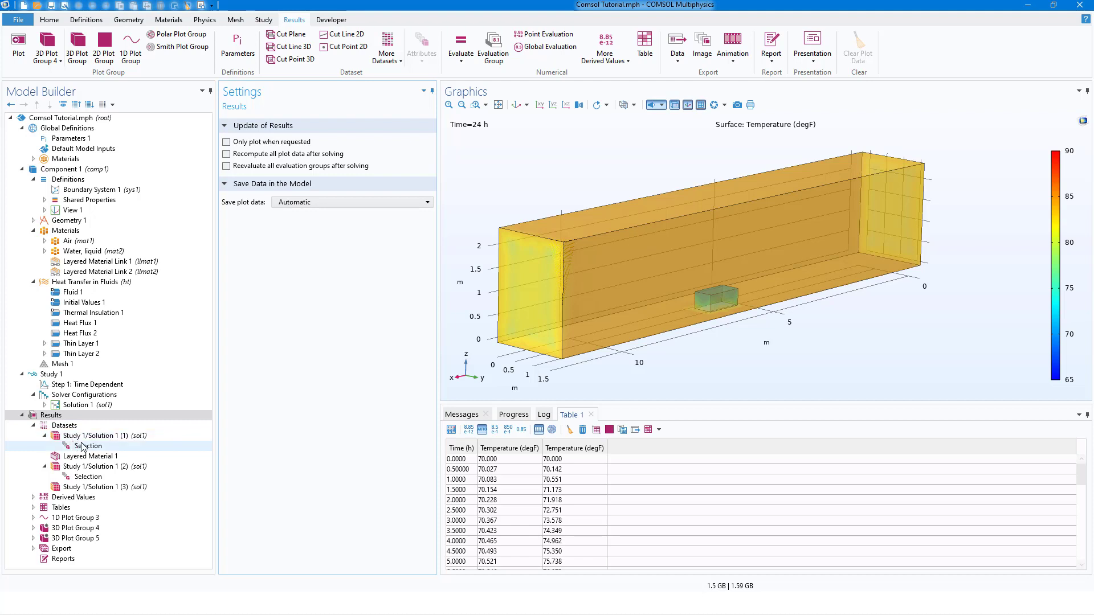
{"action": "right_click", "coordinate": [65, 428]}
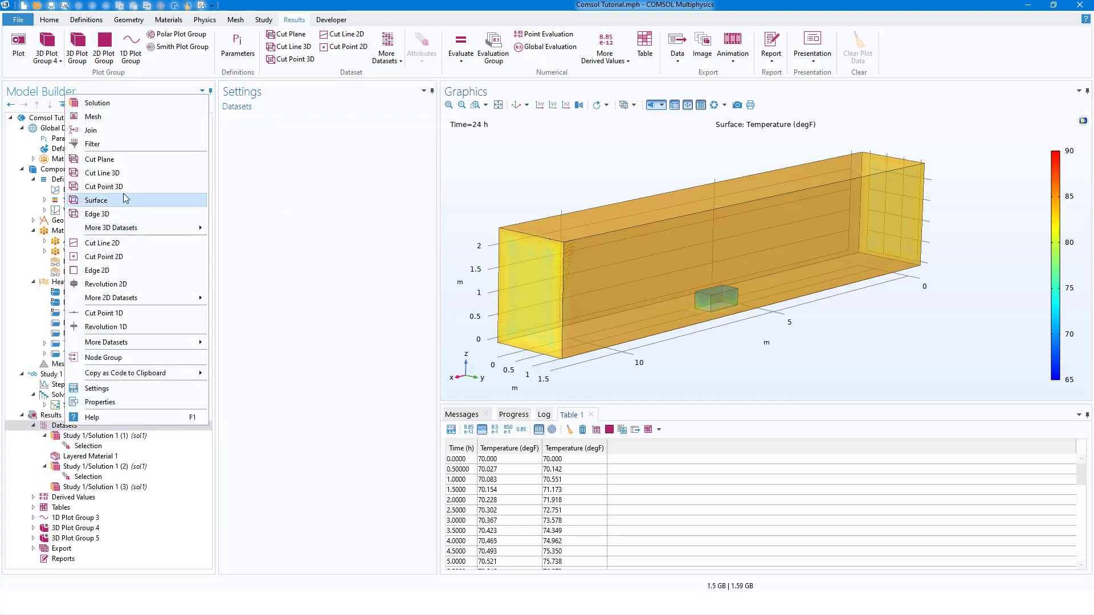
{"action": "left_click", "coordinate": [128, 103]}
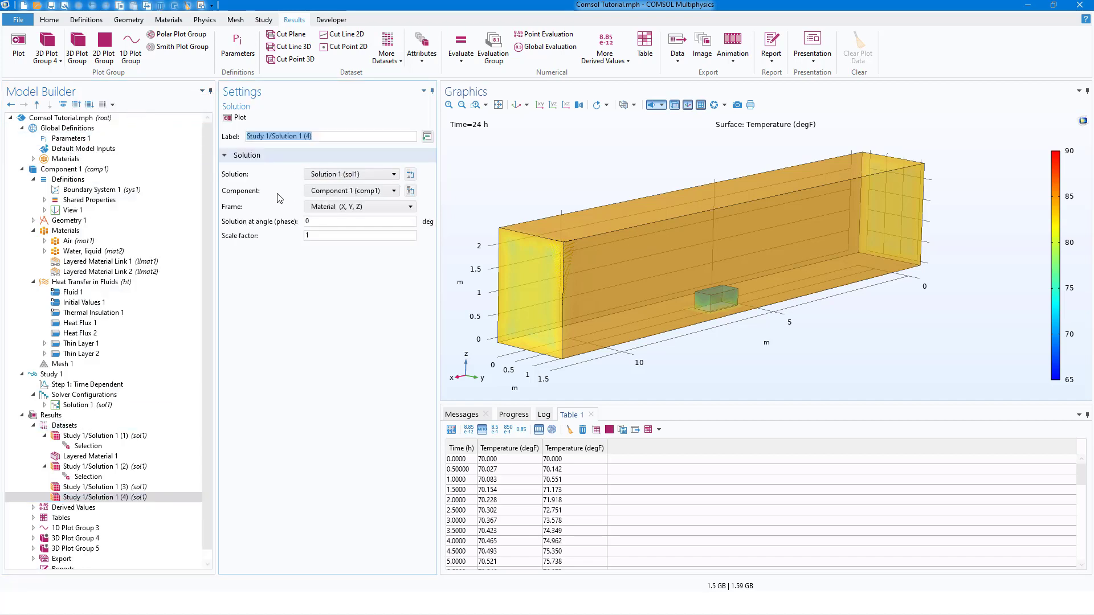
Set the new dataset Study 1/Solution 1 (4) to use Solution 1 (sol1) and plot it.
{"action": "left_click", "coordinate": [348, 175]}
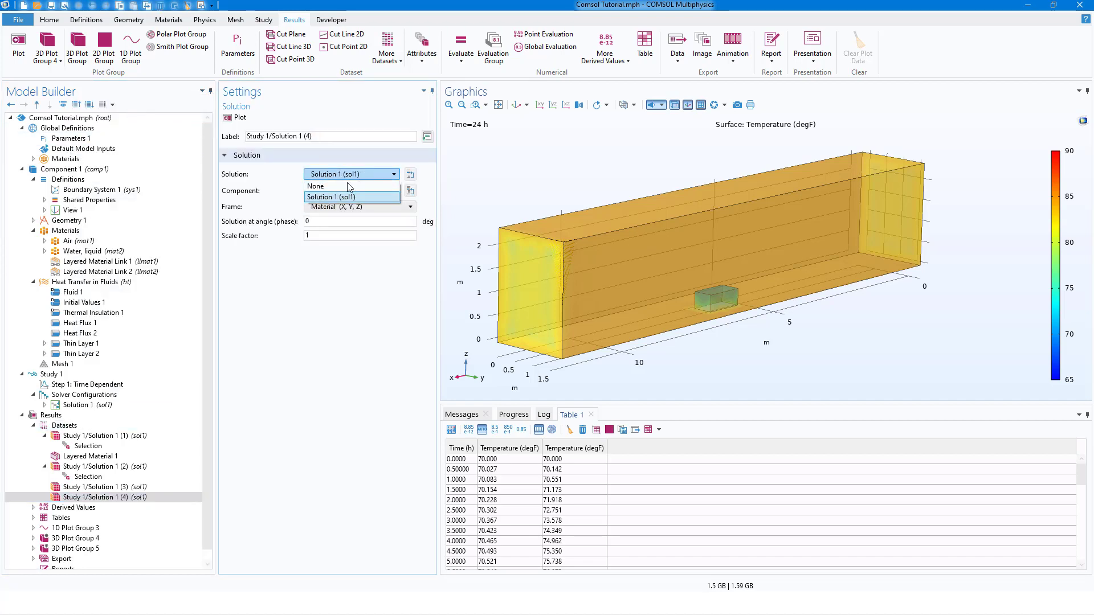
{"action": "left_click", "coordinate": [341, 196]}
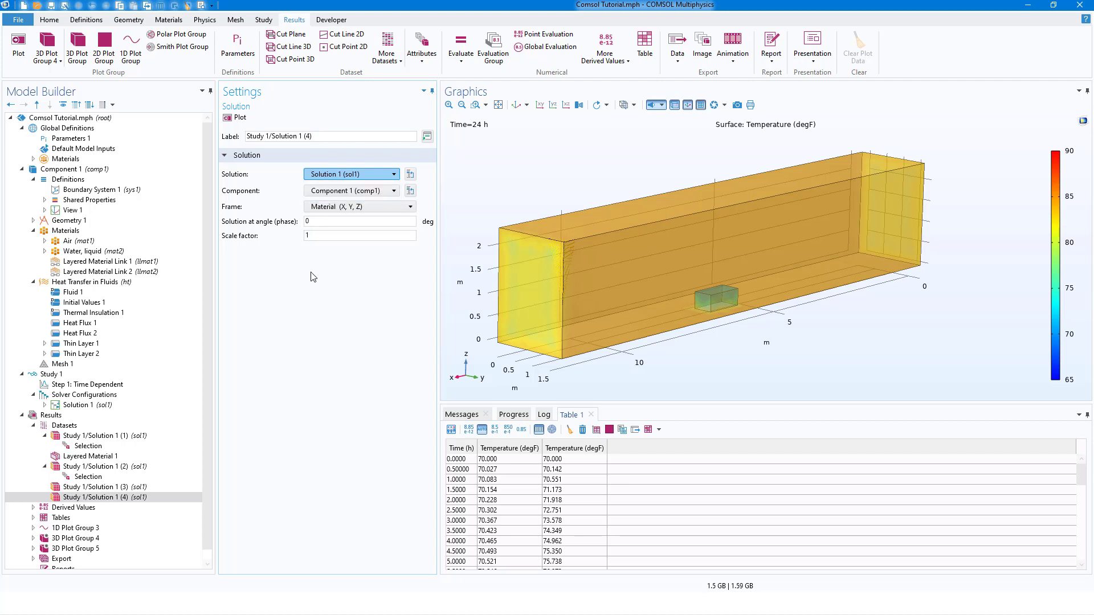
{"action": "left_click", "coordinate": [240, 118]}
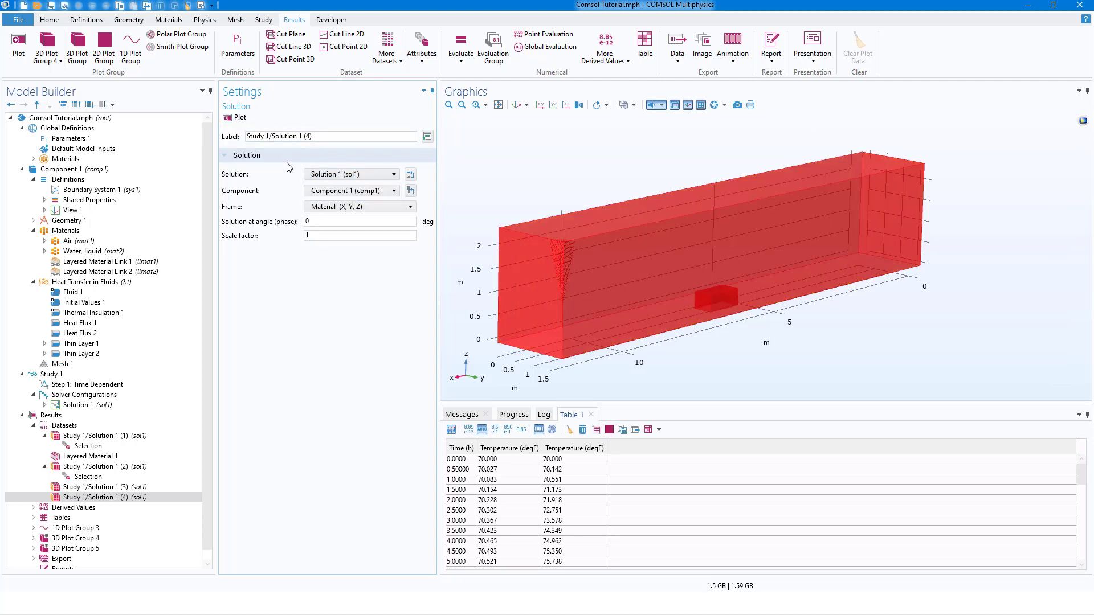
Add a Selection to dataset Study 1/Solution 1 (4) at Domain level and choose container domain 1.
{"action": "left_click", "coordinate": [103, 498]}
{"action": "right_click", "coordinate": [106, 499]}
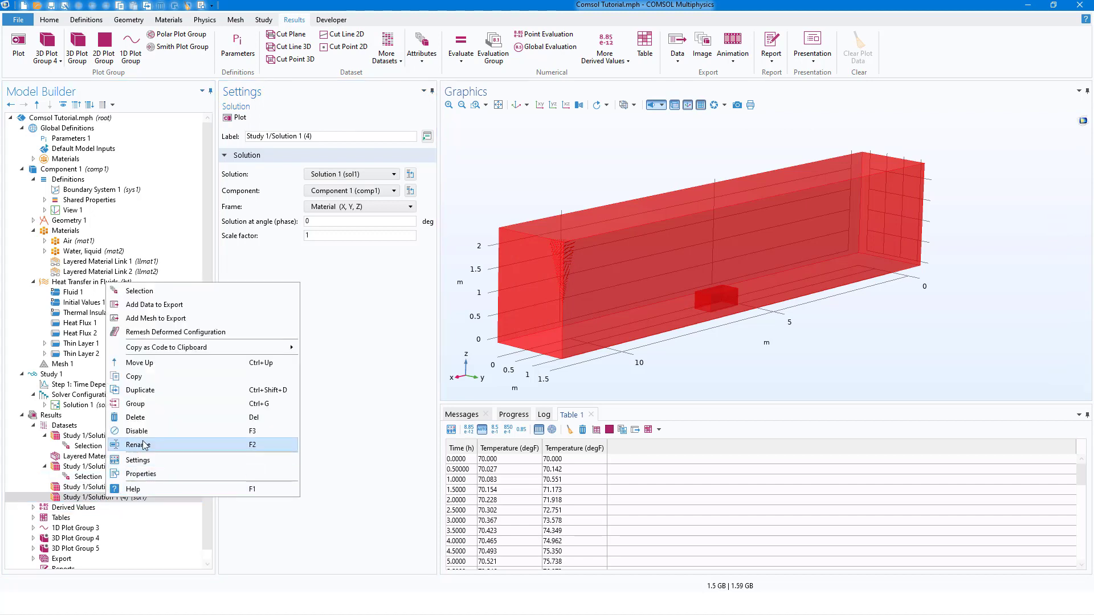
{"action": "left_click", "coordinate": [162, 295]}
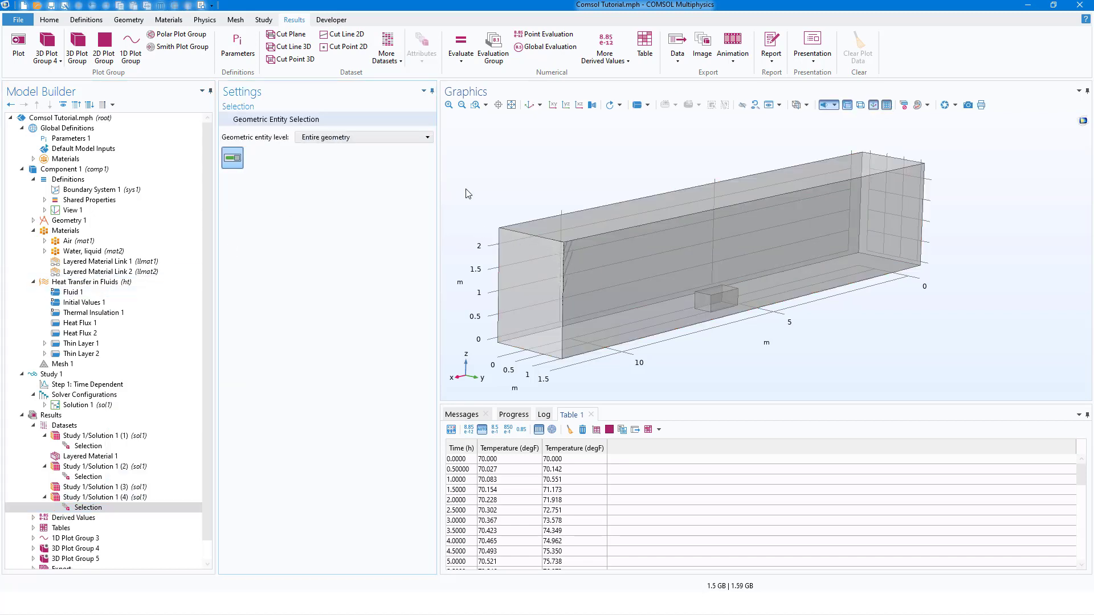
{"action": "left_click", "coordinate": [379, 138]}
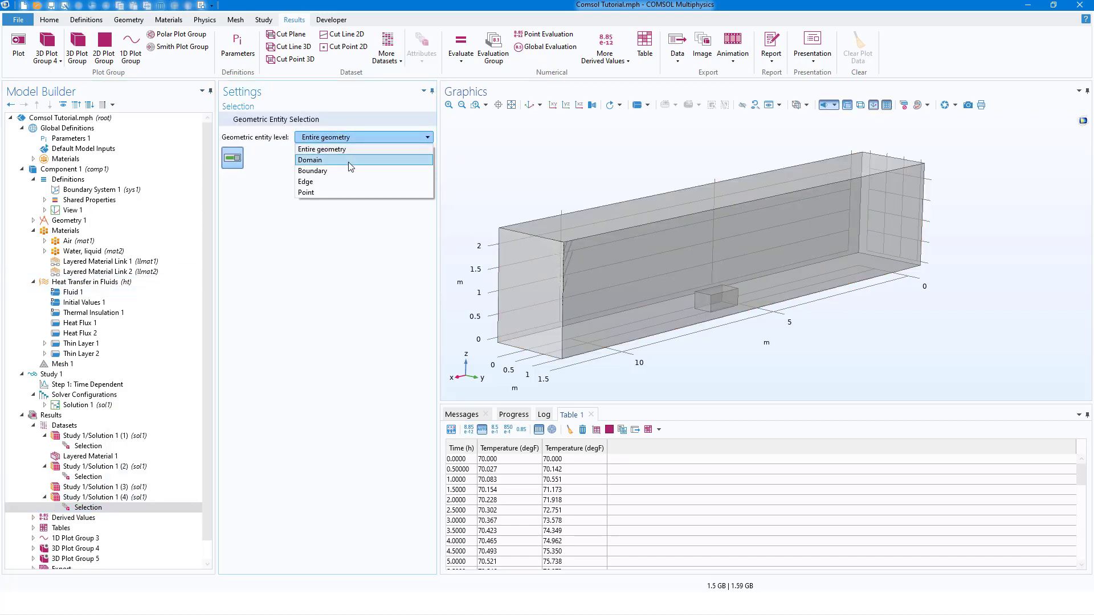
{"action": "left_click", "coordinate": [351, 165]}
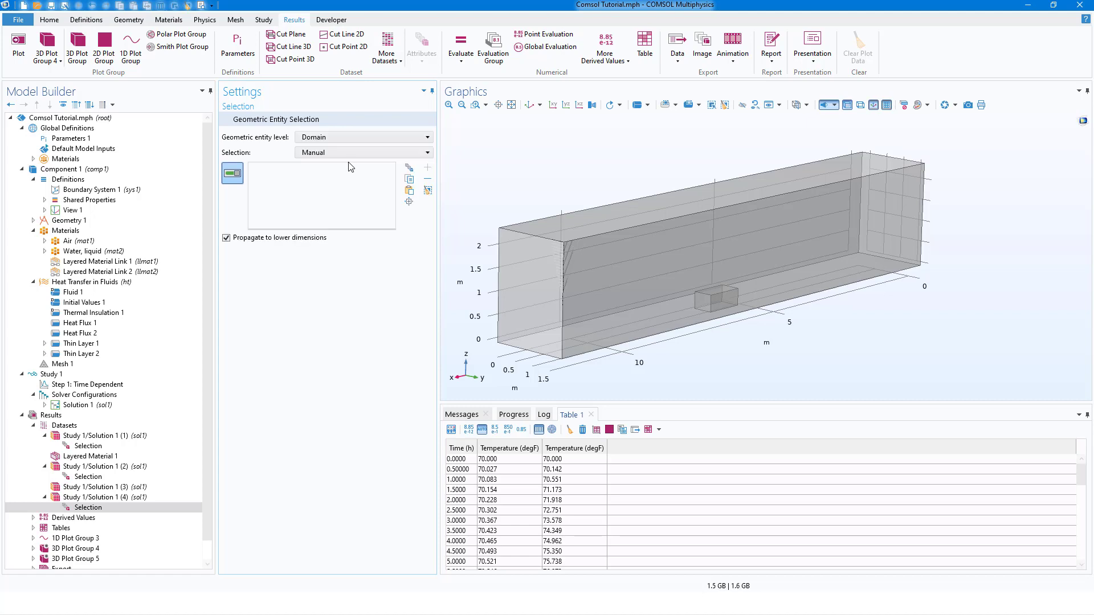
{"action": "left_click", "coordinate": [580, 266]}
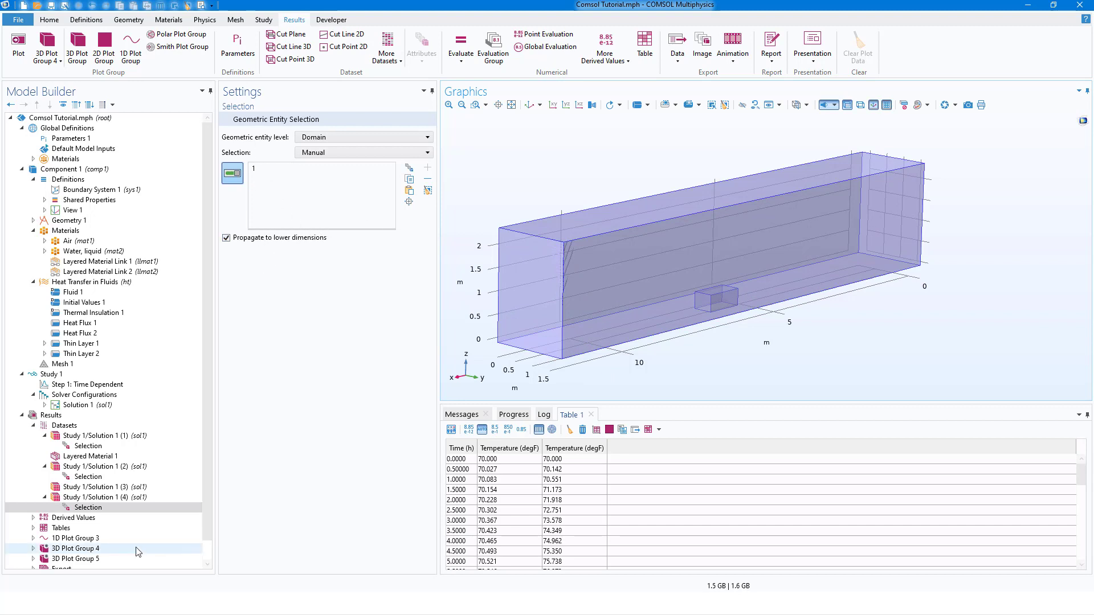
Delete the dataset Study 1/Solution 1 (4) and confirm the deletion.
{"action": "left_click", "coordinate": [114, 498]}
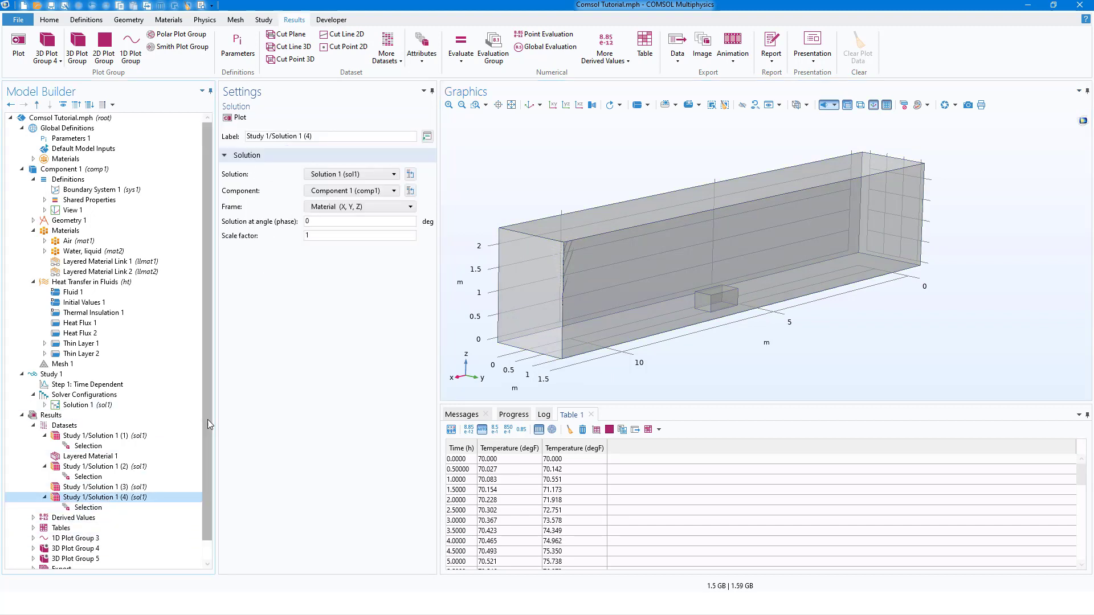
{"action": "scroll", "coordinate": [207, 420], "scroll_direction": "down", "scroll_amount": 1}
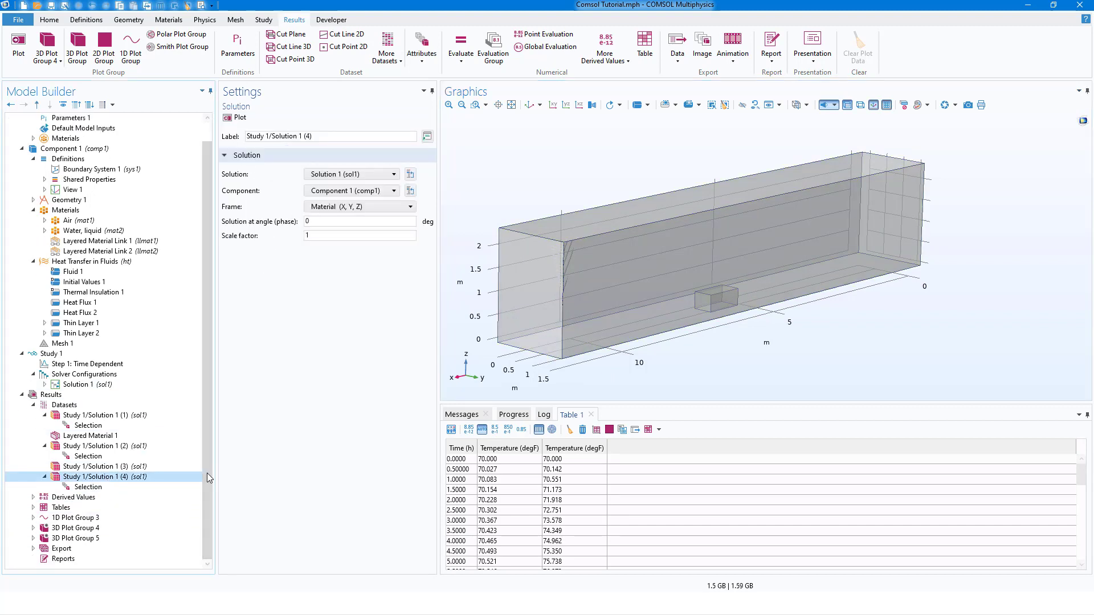
{"action": "right_click", "coordinate": [91, 479]}
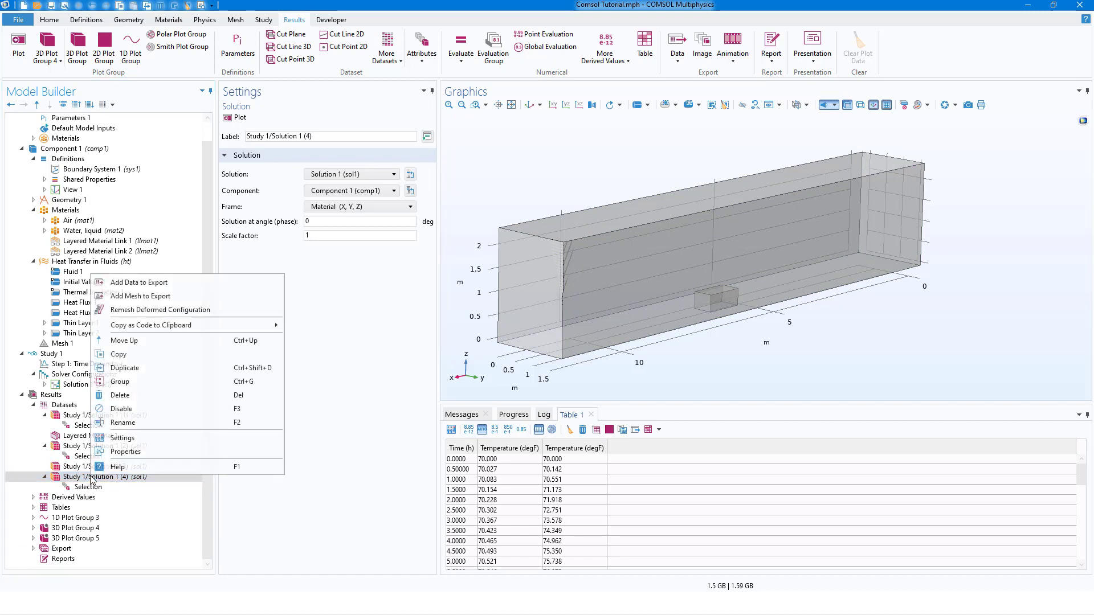
{"action": "left_click", "coordinate": [135, 400]}
{"action": "left_click", "coordinate": [589, 346]}
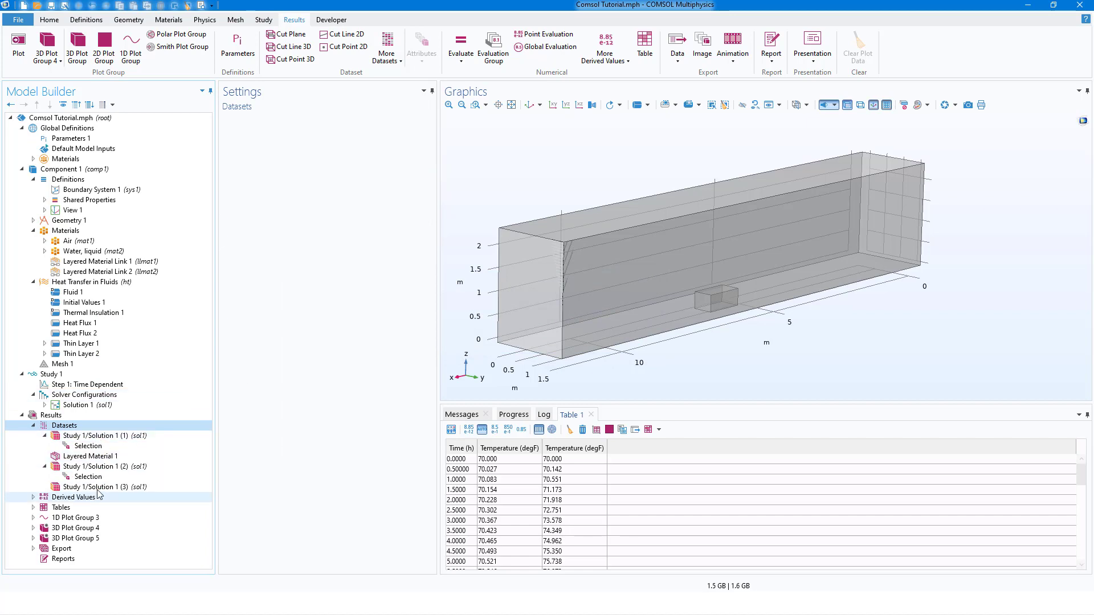
Review the domain selections of the first two solution datasets and the settings of Study 1/Solution 1 (3).
{"action": "left_click", "coordinate": [88, 446]}
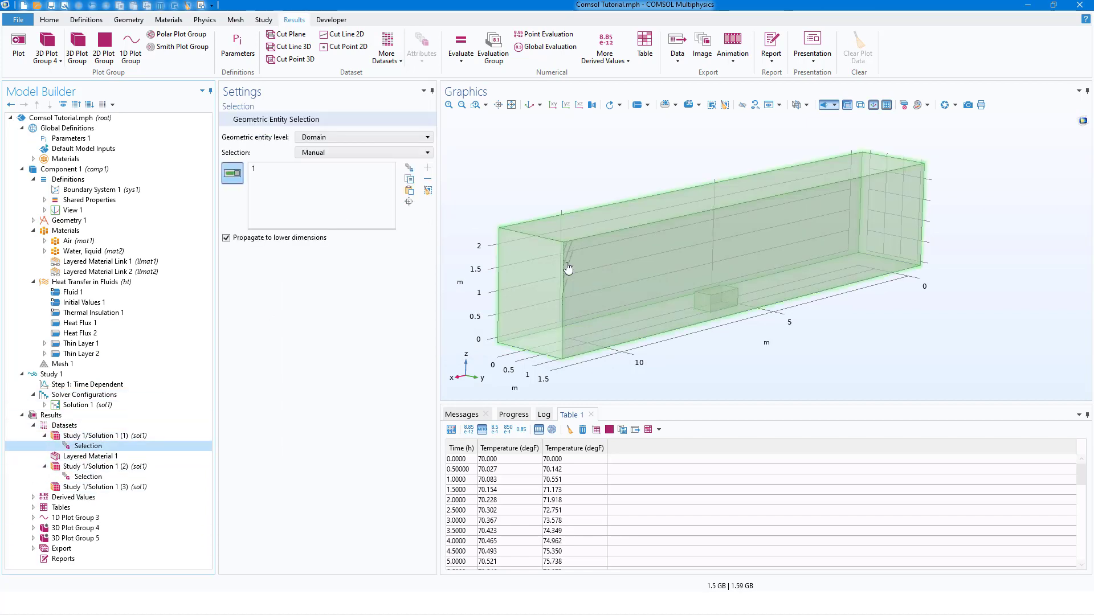
{"action": "left_click", "coordinate": [89, 477]}
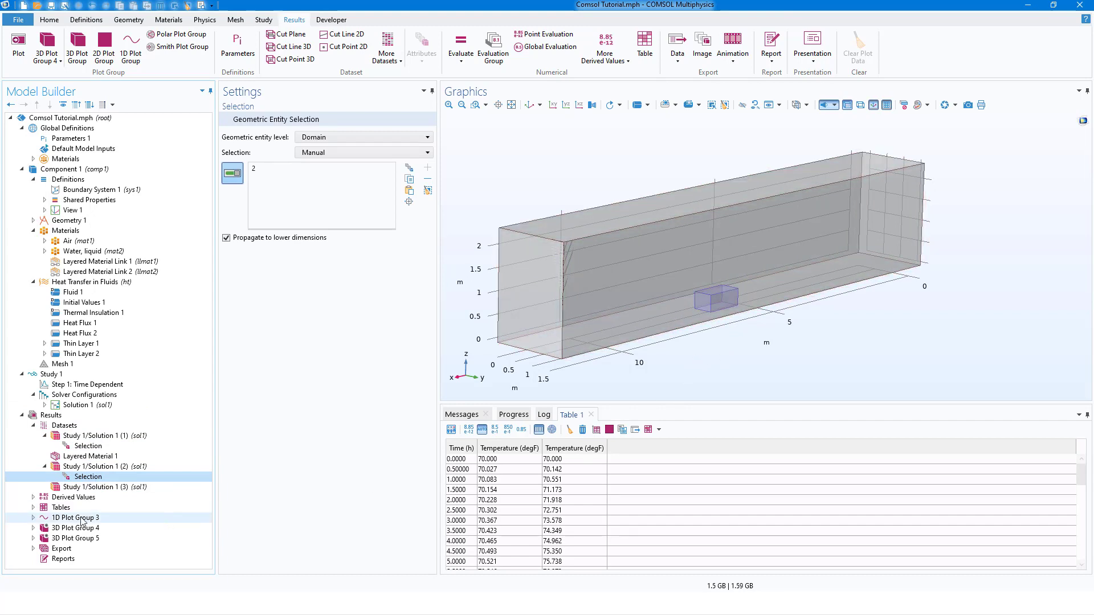
{"action": "left_click", "coordinate": [98, 488]}
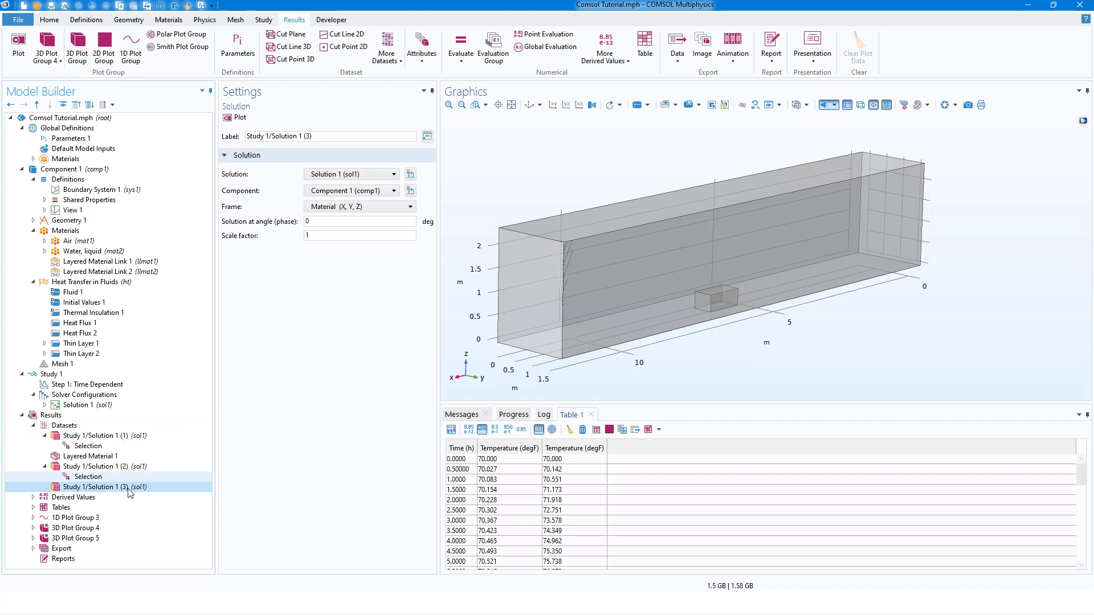
{"action": "left_click", "coordinate": [33, 425]}
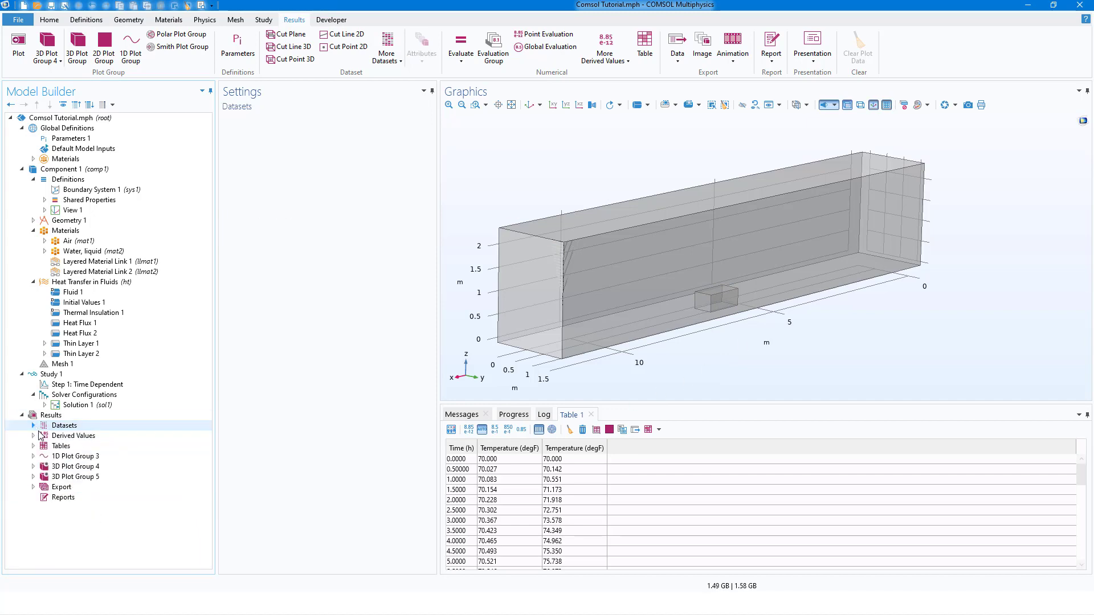
Display 3D Plot Group 4 and review the datasets available for it.
{"action": "left_click", "coordinate": [74, 467]}
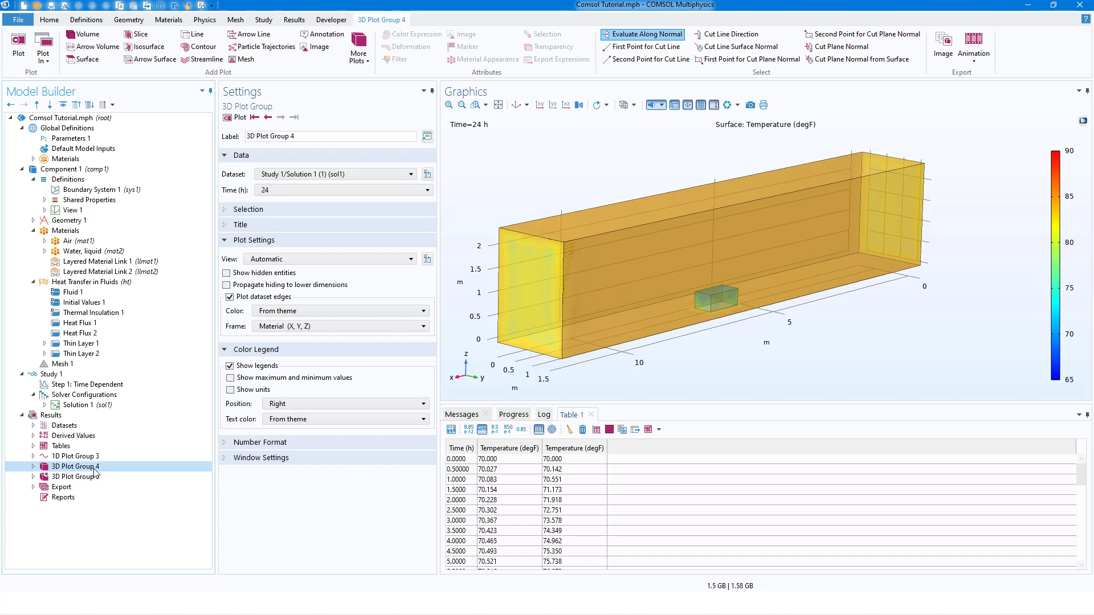
{"action": "left_click", "coordinate": [294, 20]}
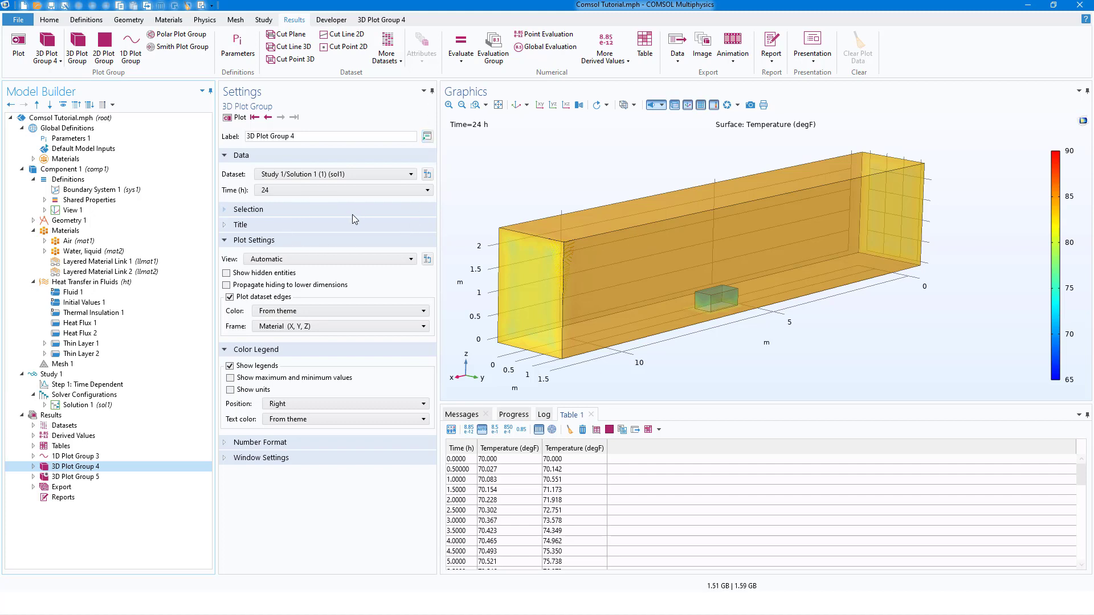
{"action": "left_click", "coordinate": [307, 175]}
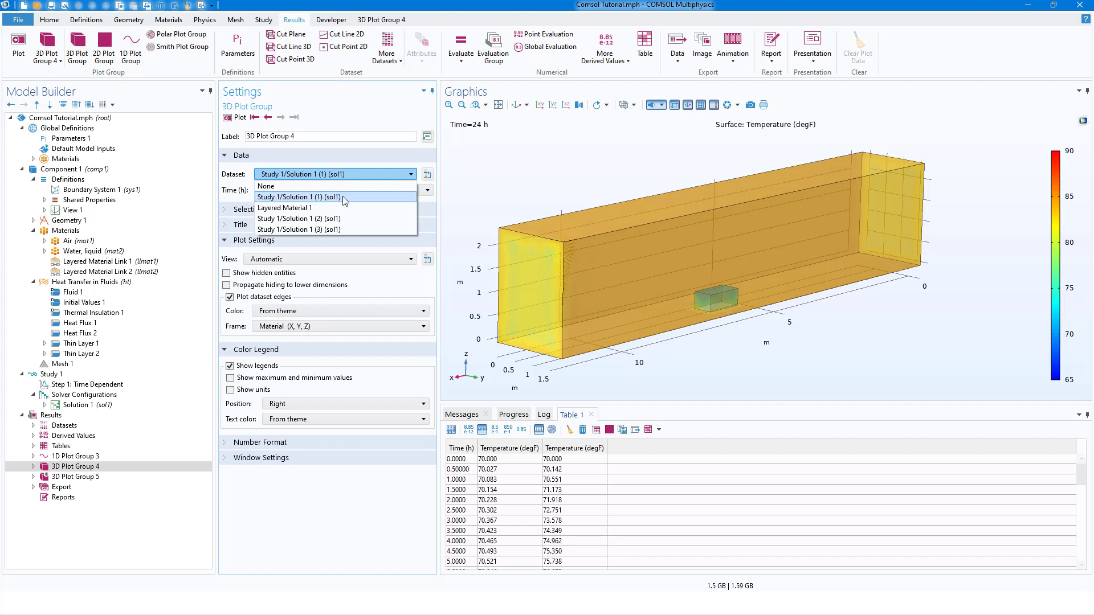
{"action": "left_click", "coordinate": [316, 500]}
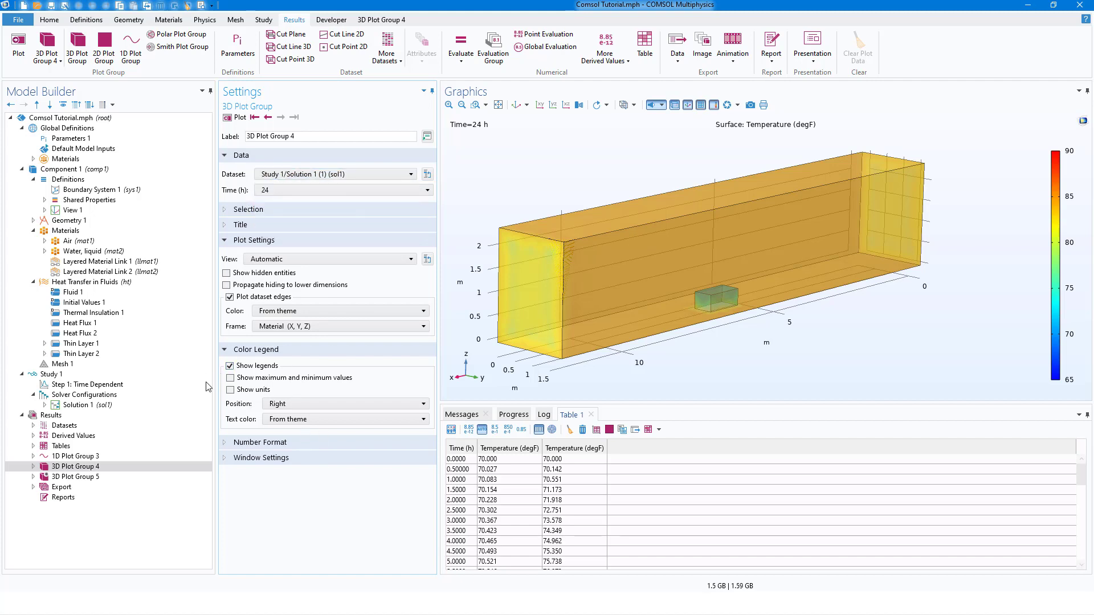
Examine the Surface 1 plot's settings and the plot types that can be added to 3D Plot Group 4.
{"action": "left_click", "coordinate": [33, 467]}
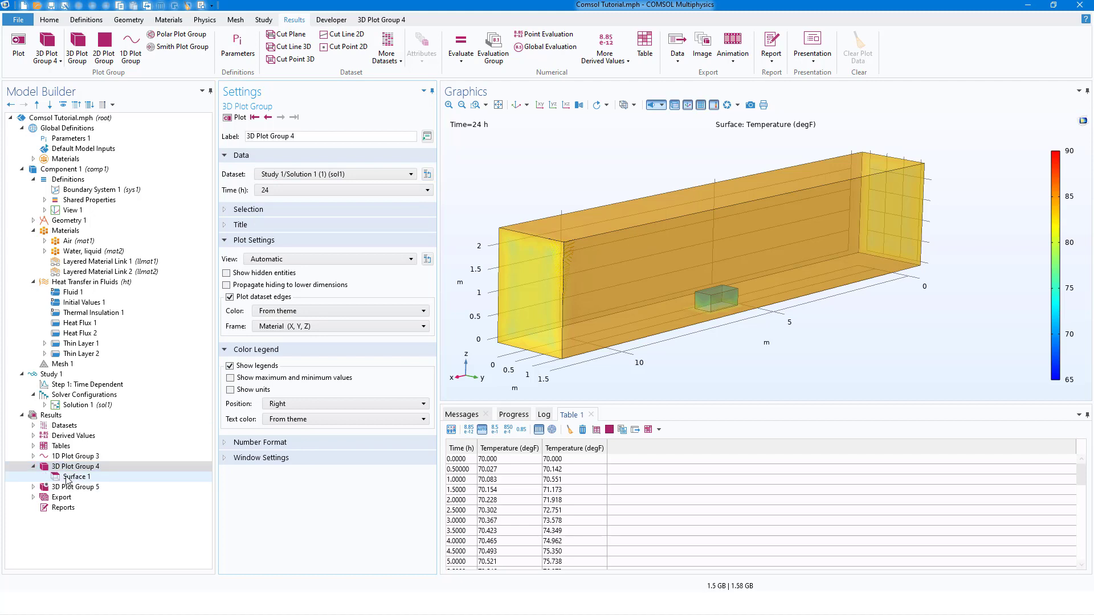
{"action": "left_click", "coordinate": [68, 477]}
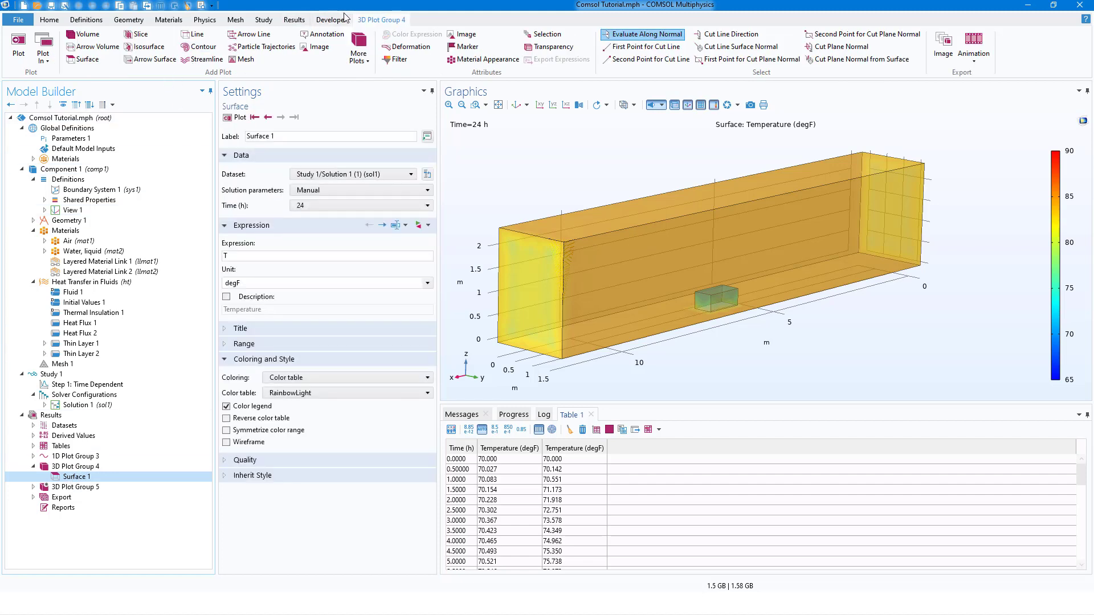
{"action": "left_click", "coordinate": [294, 20]}
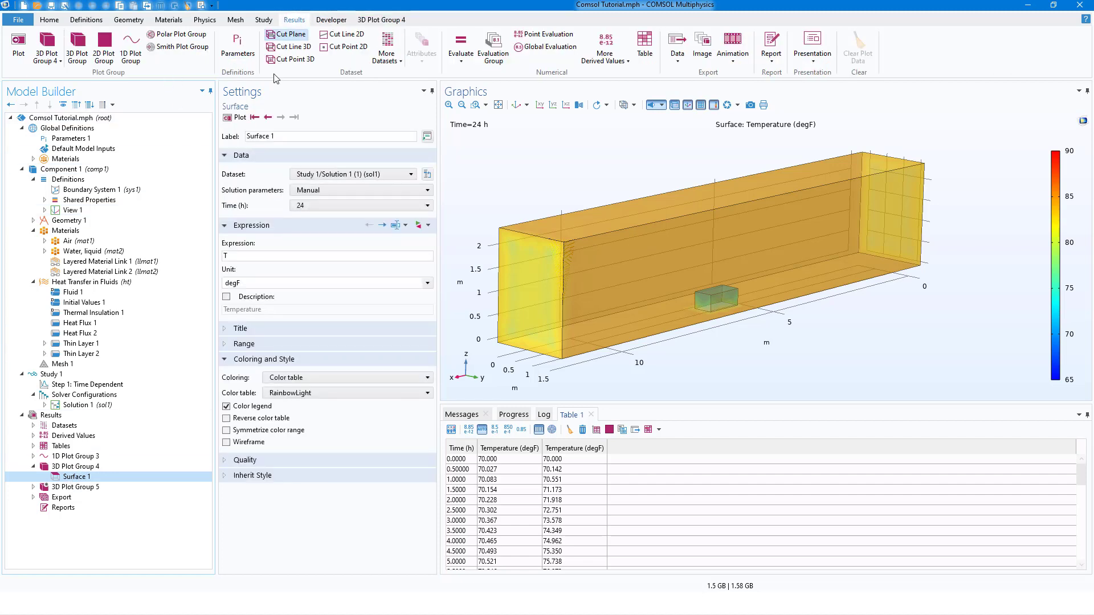
{"action": "left_click", "coordinate": [67, 467]}
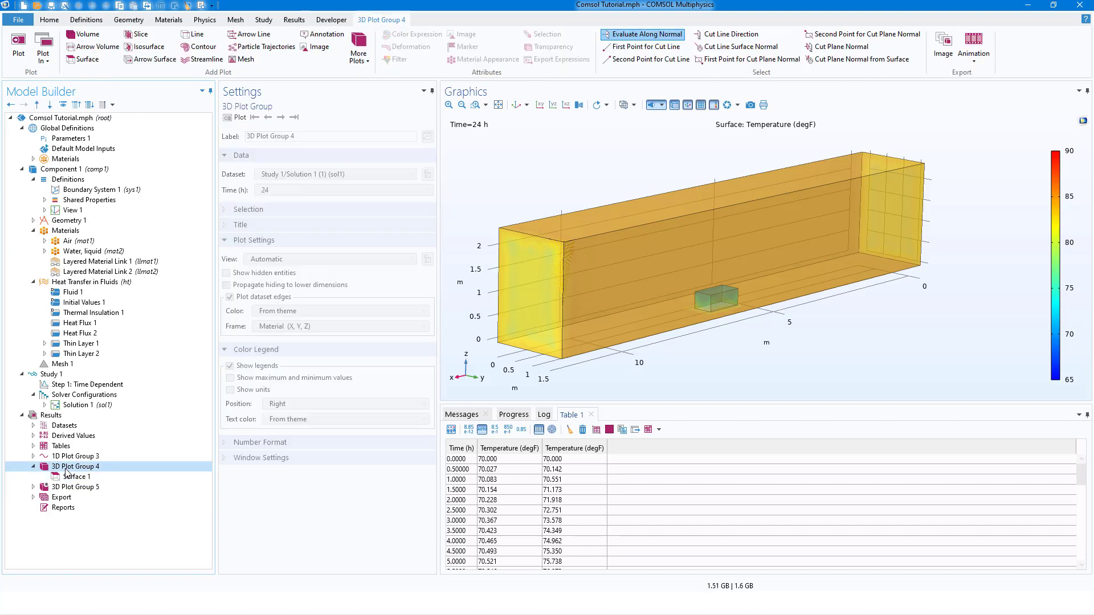
{"action": "right_click", "coordinate": [80, 466]}
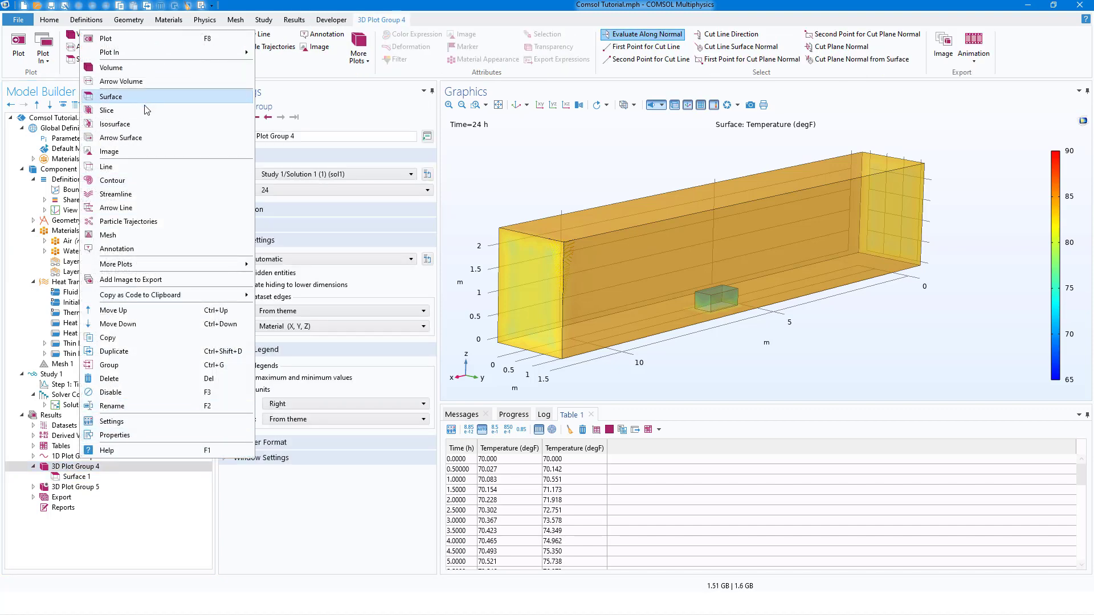
{"action": "left_click", "coordinate": [74, 477]}
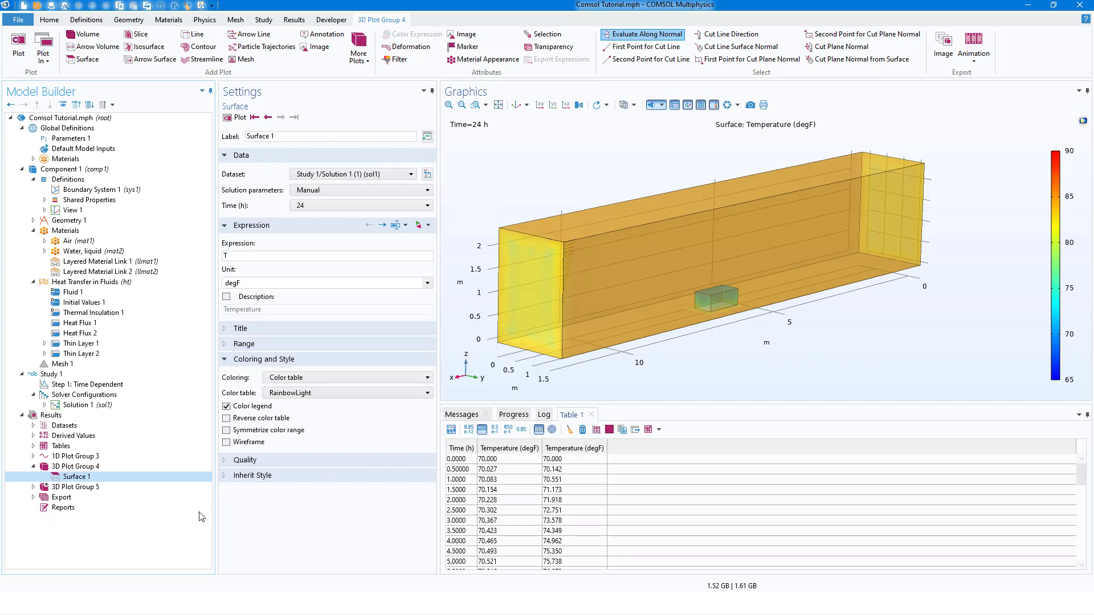
View the Volume 1 temperature plot of 3D Plot Group 5 and the temperature-time graph of 1D Plot Group 3.
{"action": "left_click", "coordinate": [33, 487]}
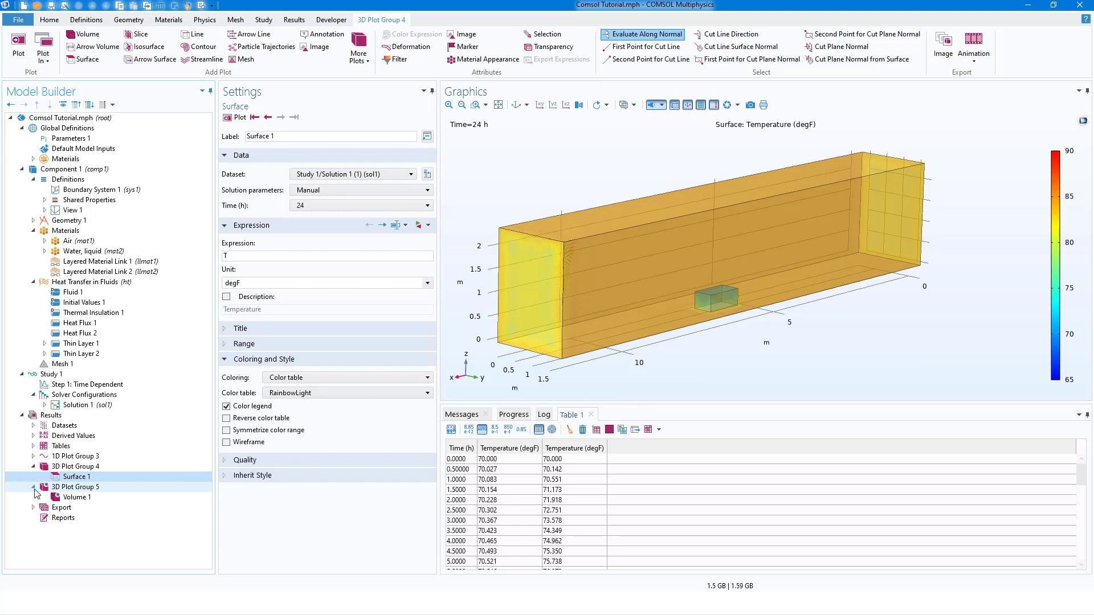
{"action": "left_click", "coordinate": [77, 496]}
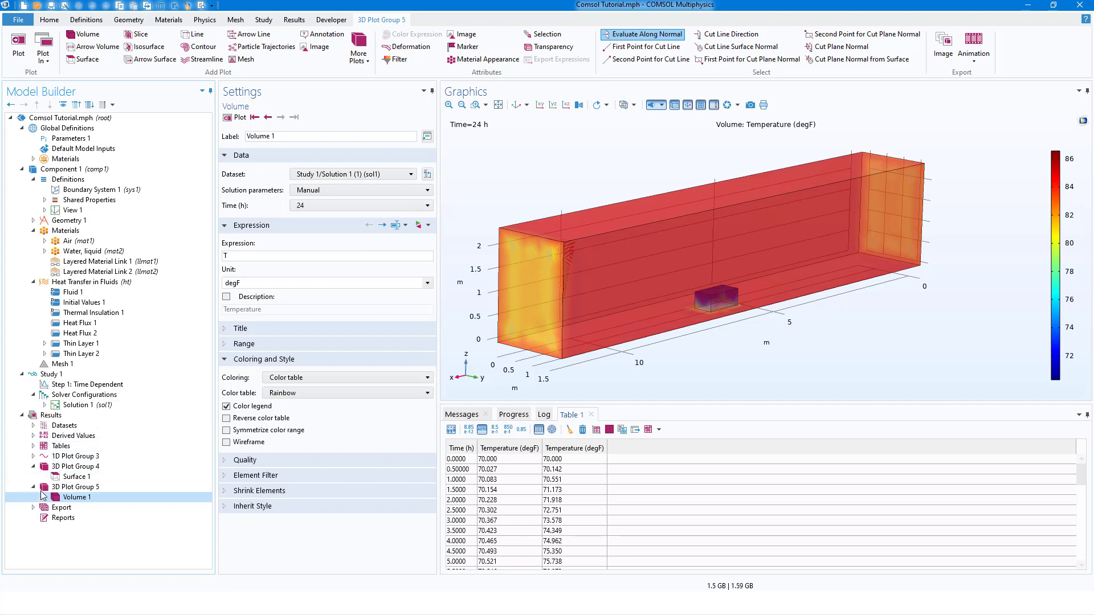
{"action": "left_click", "coordinate": [67, 458]}
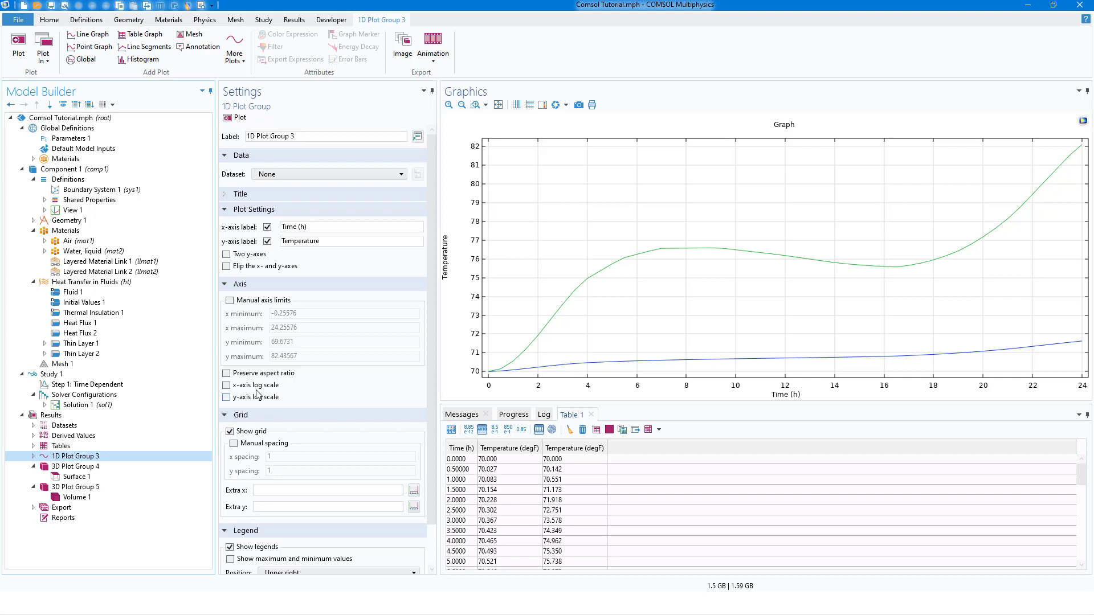
Inspect the color range settings of the Surface 1 plot in 3D Plot Group 4.
{"action": "left_click", "coordinate": [73, 477]}
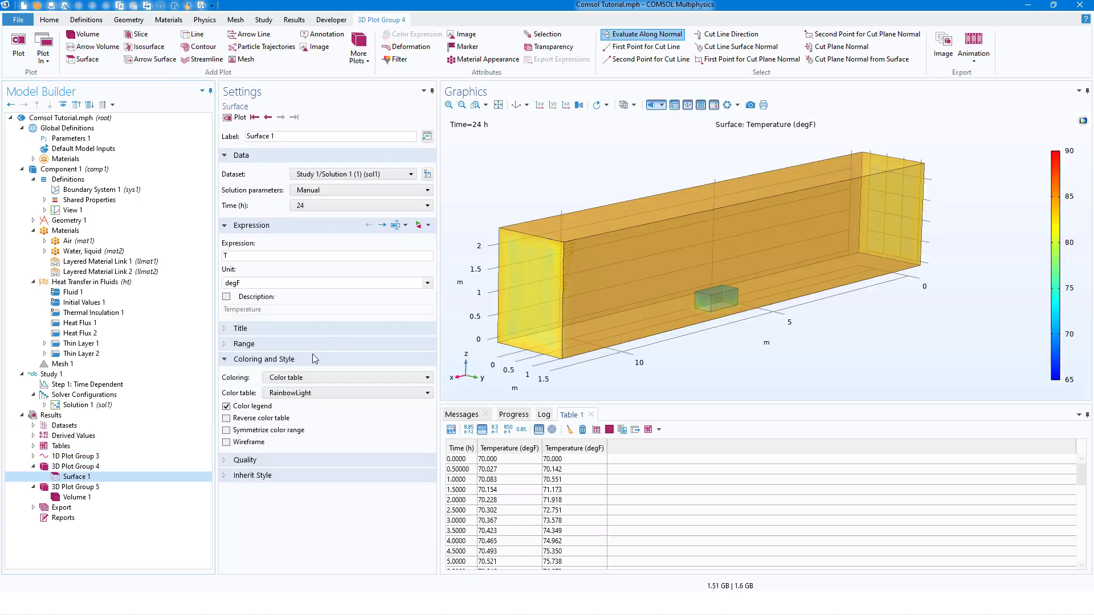
{"action": "left_click", "coordinate": [227, 345]}
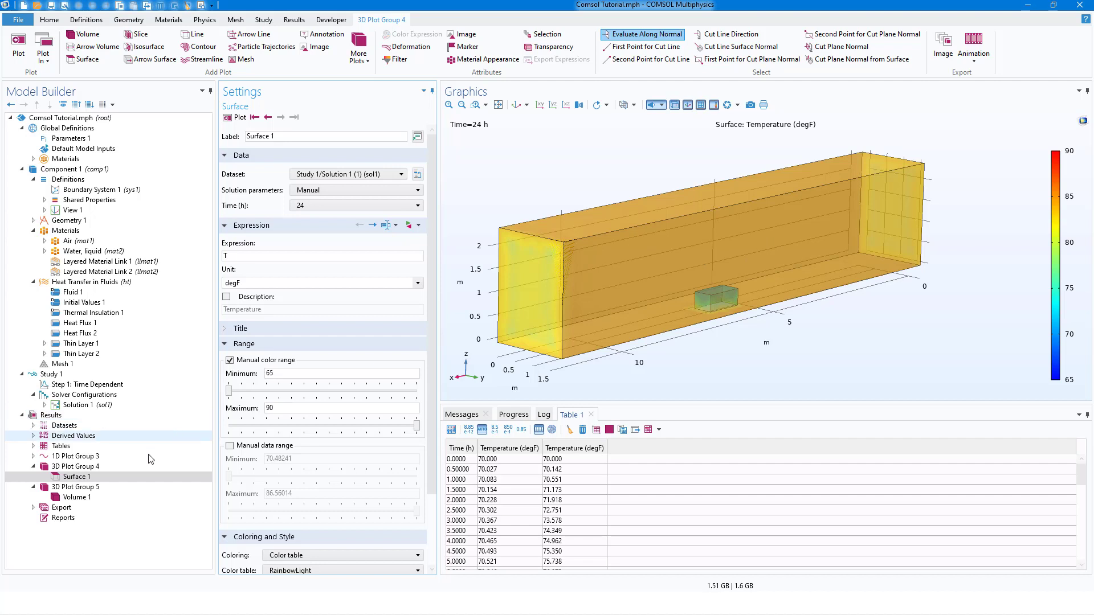
{"action": "left_click", "coordinate": [33, 467]}
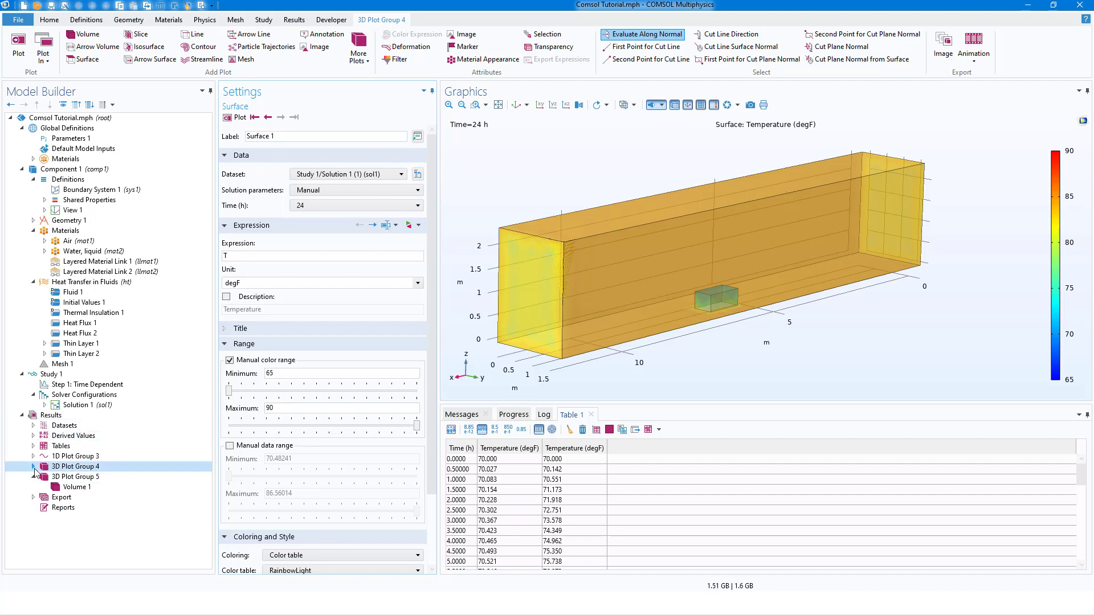
{"action": "left_click", "coordinate": [33, 477]}
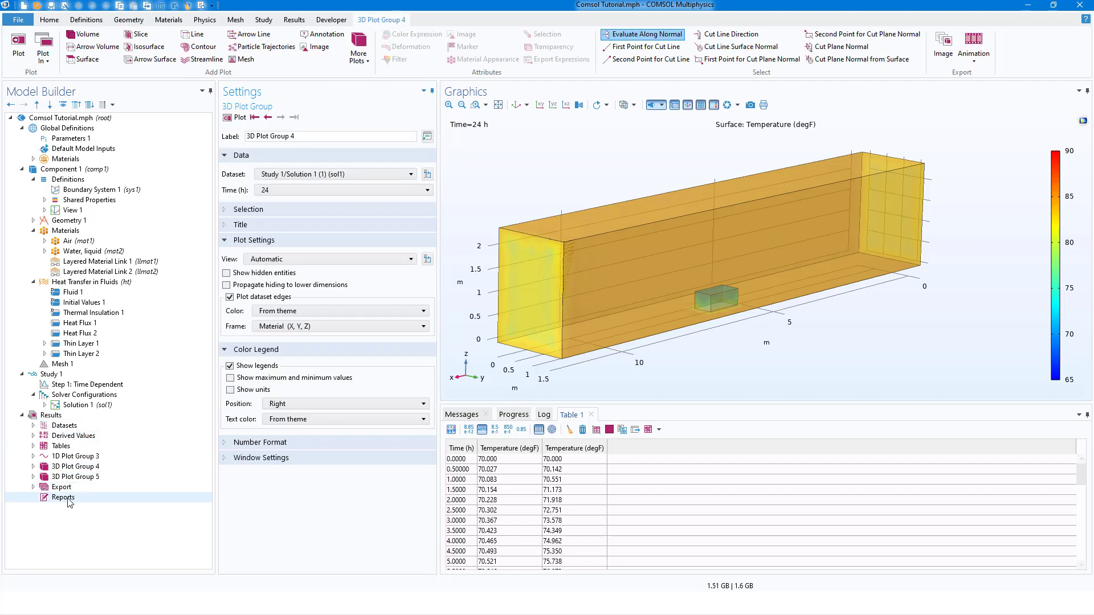
Review the animation export options and play Animation 1 of 3D Plot Group 4 over the stored time solutions.
{"action": "left_click", "coordinate": [33, 487]}
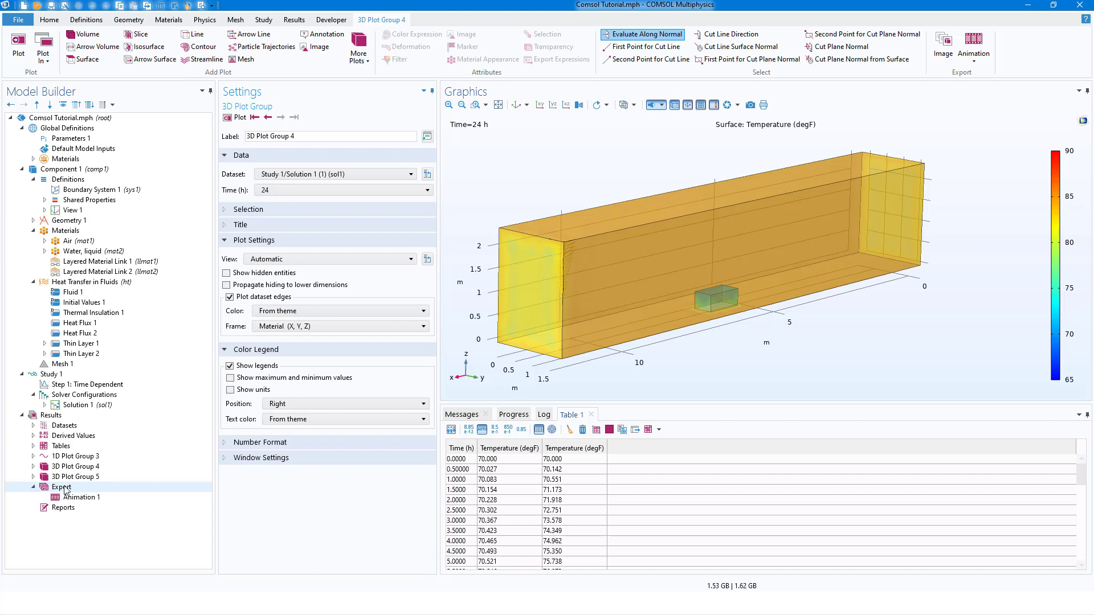
{"action": "left_click", "coordinate": [304, 22]}
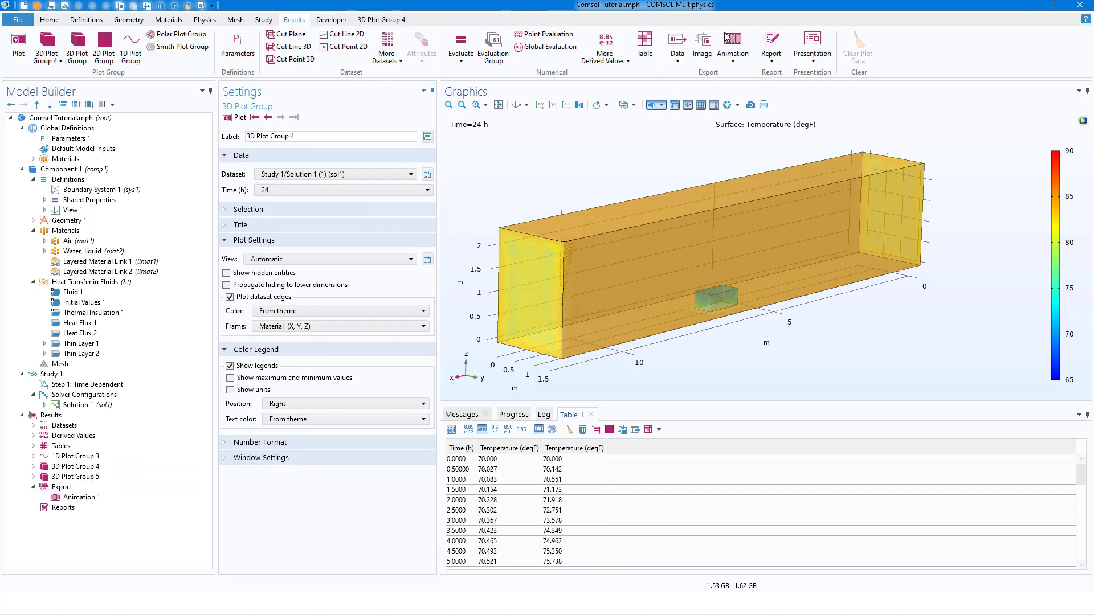
{"action": "left_click", "coordinate": [732, 51]}
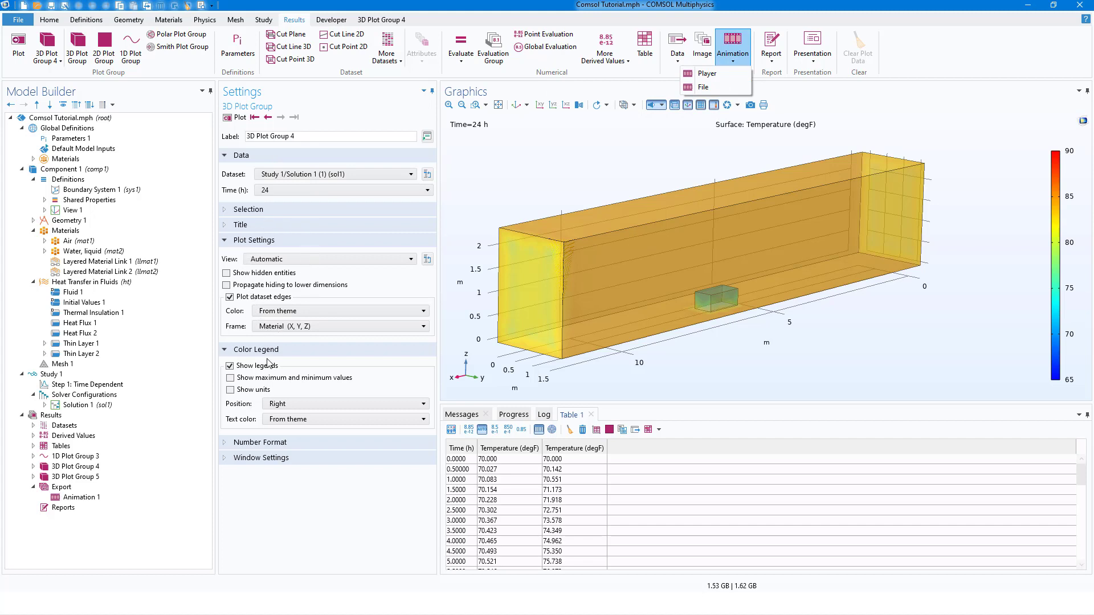
{"action": "left_click", "coordinate": [83, 498]}
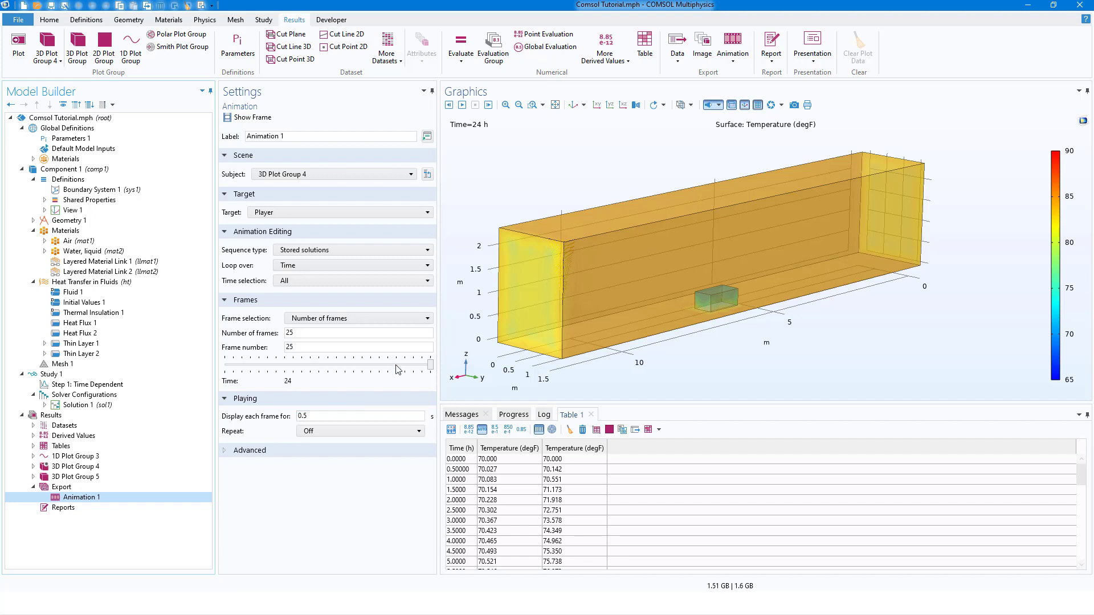
{"action": "left_click", "coordinate": [461, 106]}
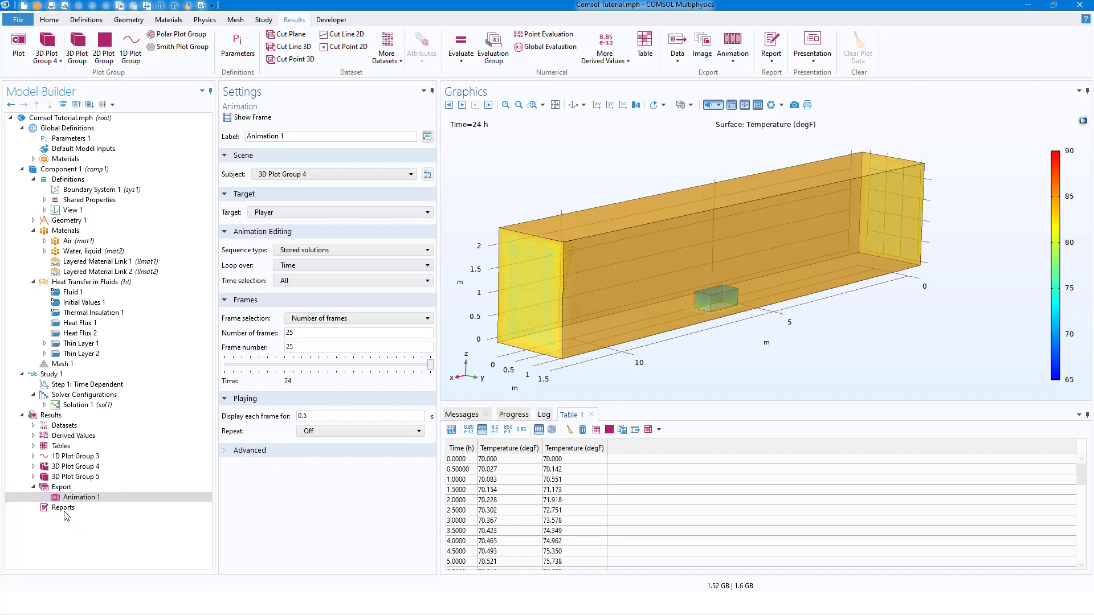
View the settings of results Table 1 and plot its temperature columns against time as a table graph.
{"action": "left_click", "coordinate": [45, 450]}
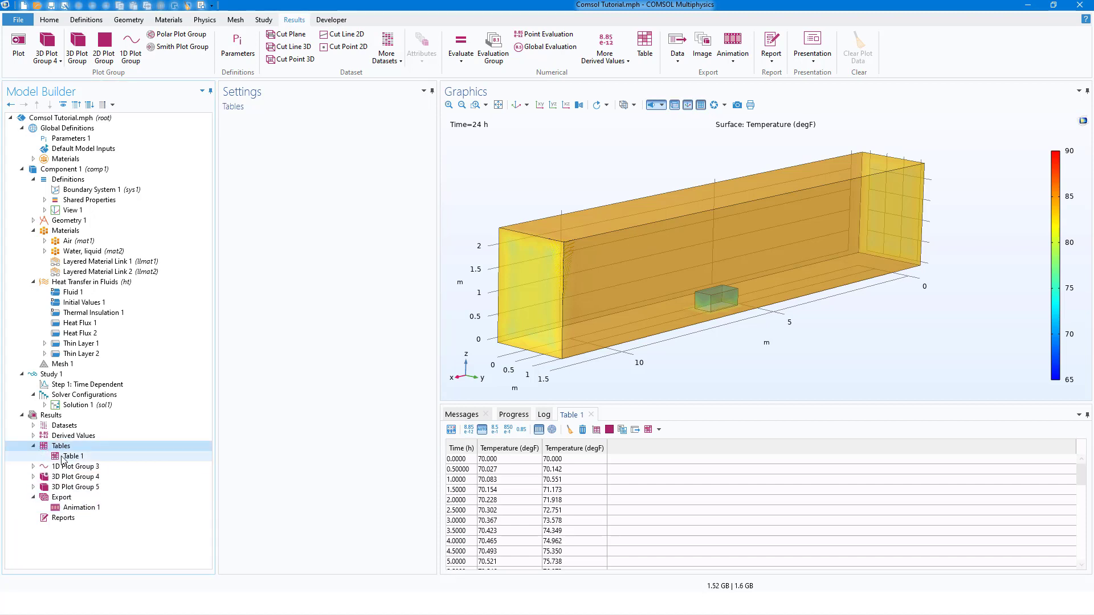
{"action": "left_click", "coordinate": [67, 456]}
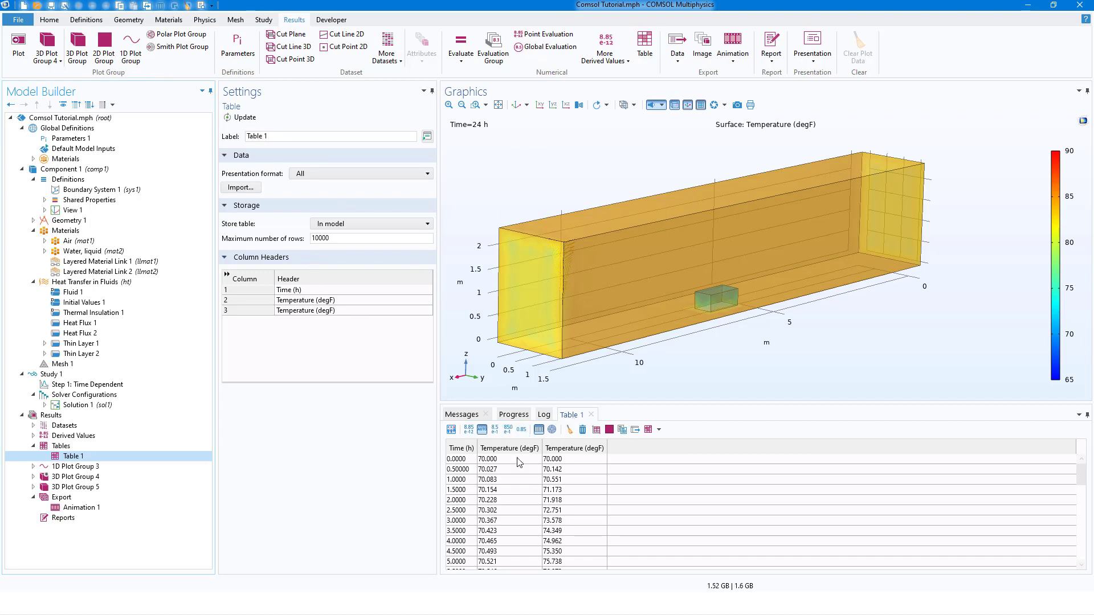
{"action": "left_click", "coordinate": [596, 430]}
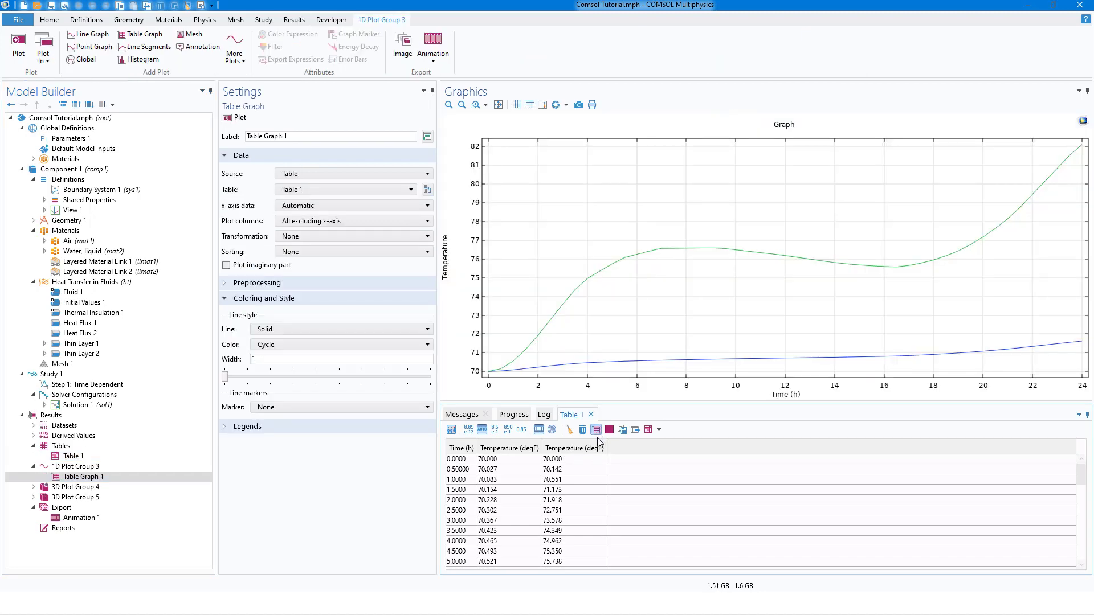
Review the file formats available for exporting Table 1, leaving the export without saving a file.
{"action": "left_click", "coordinate": [635, 430]}
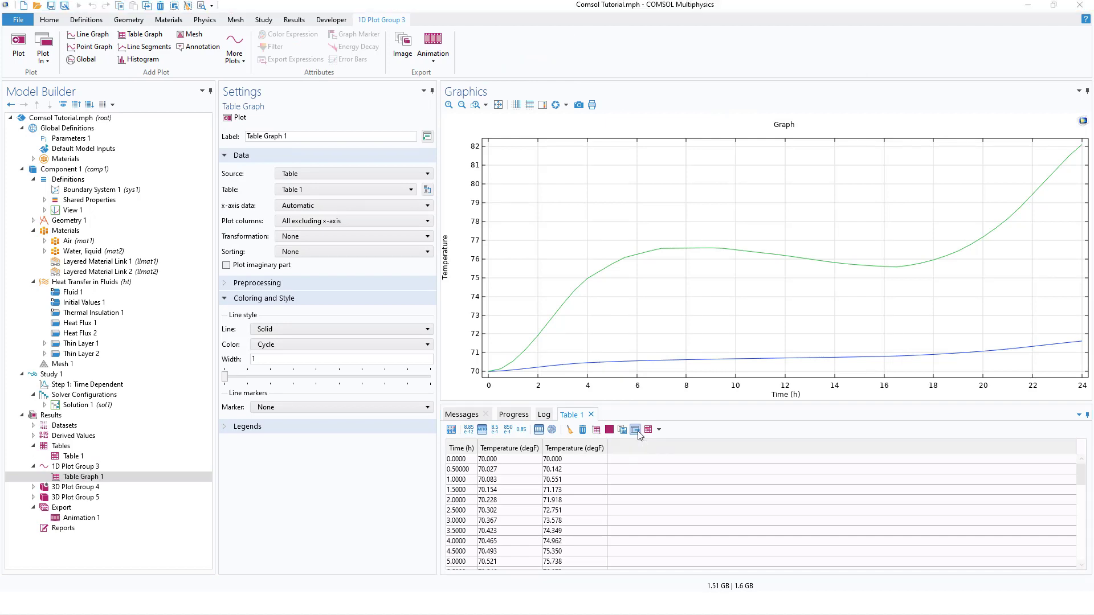
{"action": "left_click", "coordinate": [319, 264]}
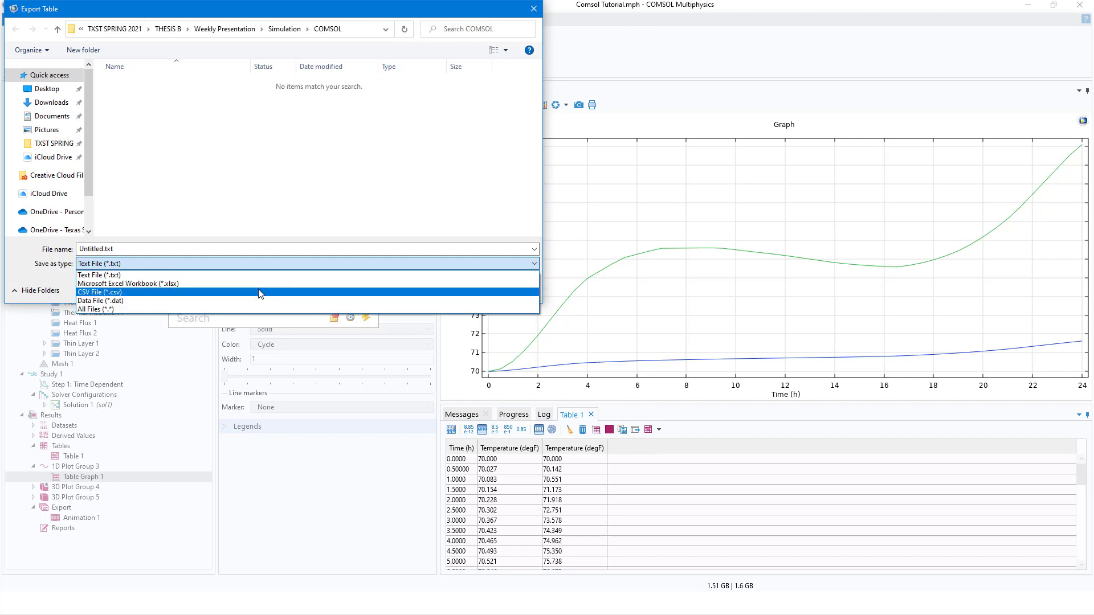
{"action": "left_click", "coordinate": [397, 208]}
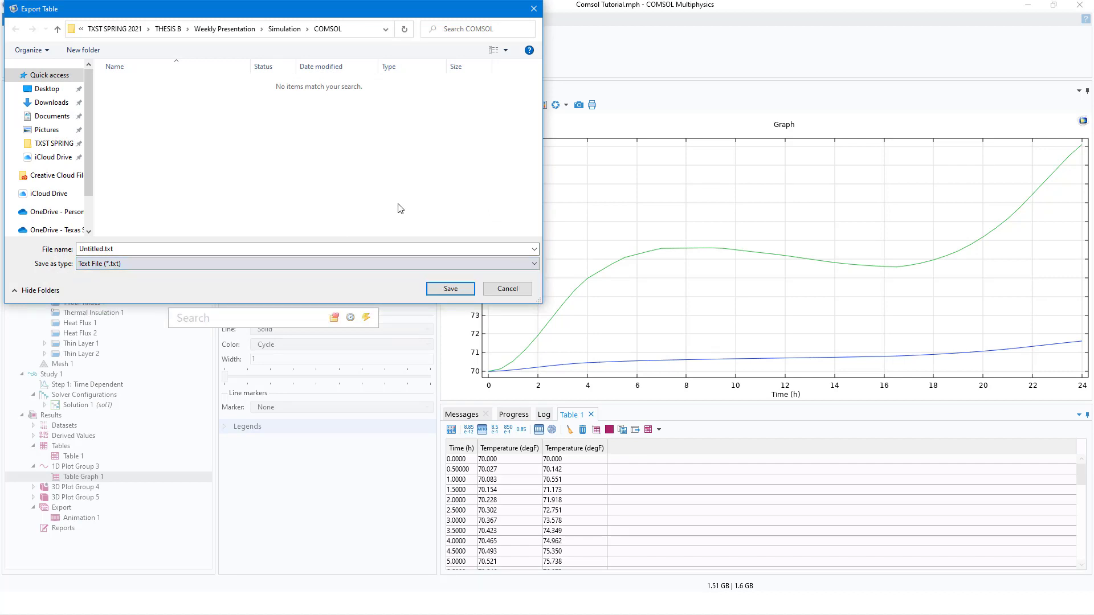
{"action": "left_click", "coordinate": [508, 291]}
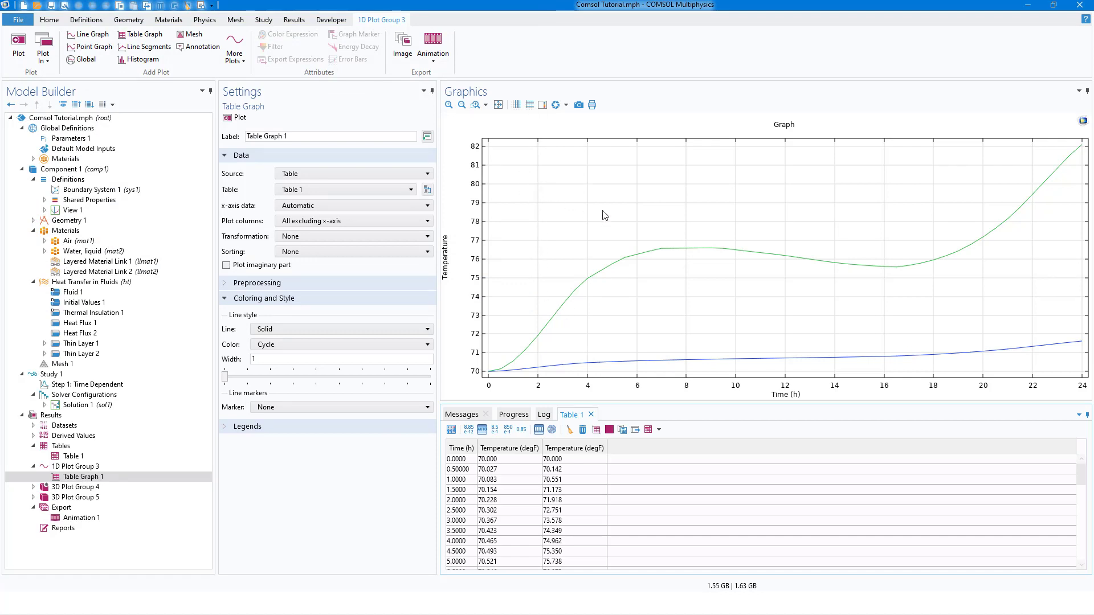
Collapse the 1D Plot Group 3 and Tables nodes and display the settings of Animation 1.
{"action": "left_click", "coordinate": [36, 466]}
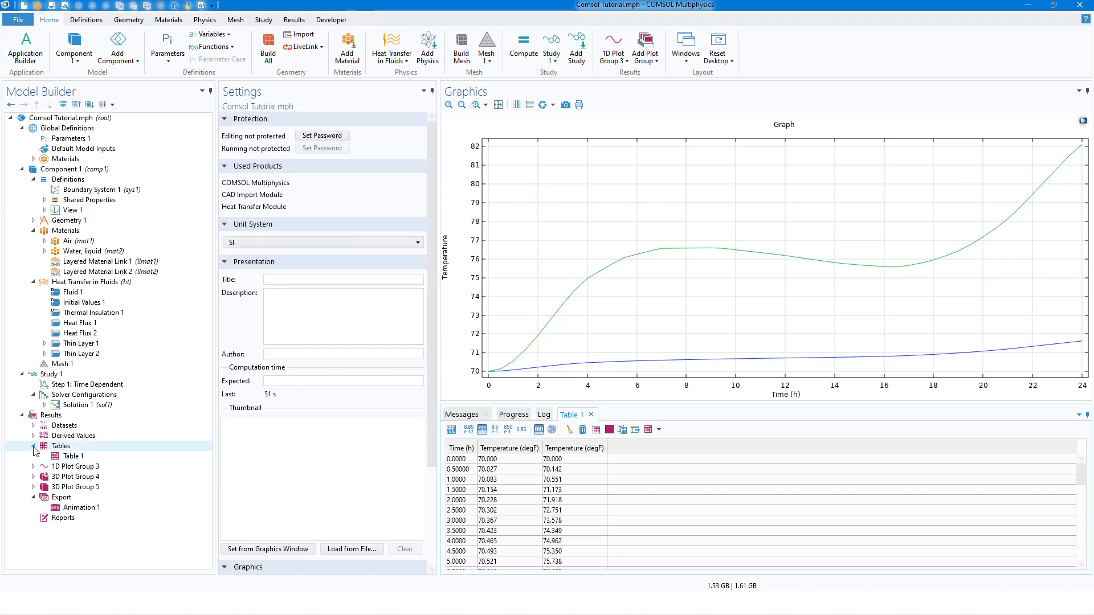
{"action": "left_click", "coordinate": [35, 446]}
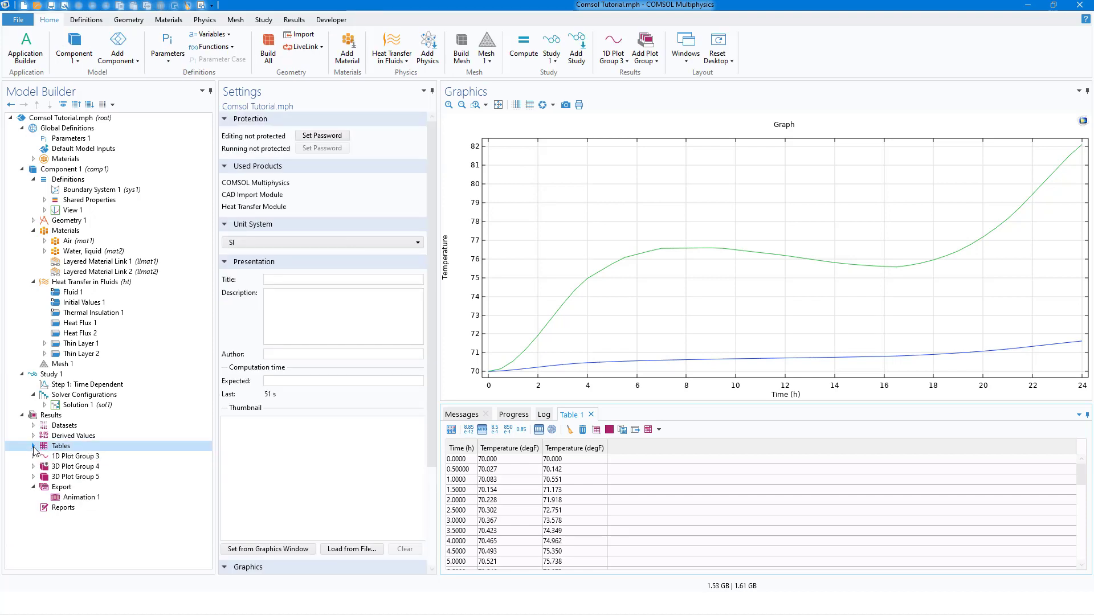
{"action": "left_click", "coordinate": [33, 487]}
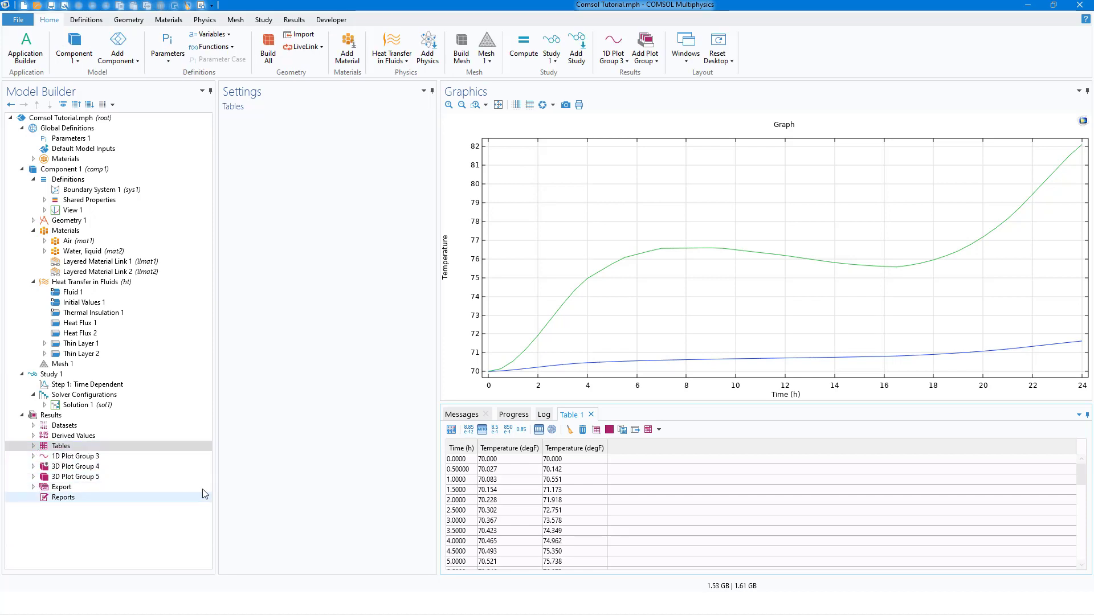
{"action": "left_click", "coordinate": [33, 487]}
{"action": "left_click", "coordinate": [71, 499]}
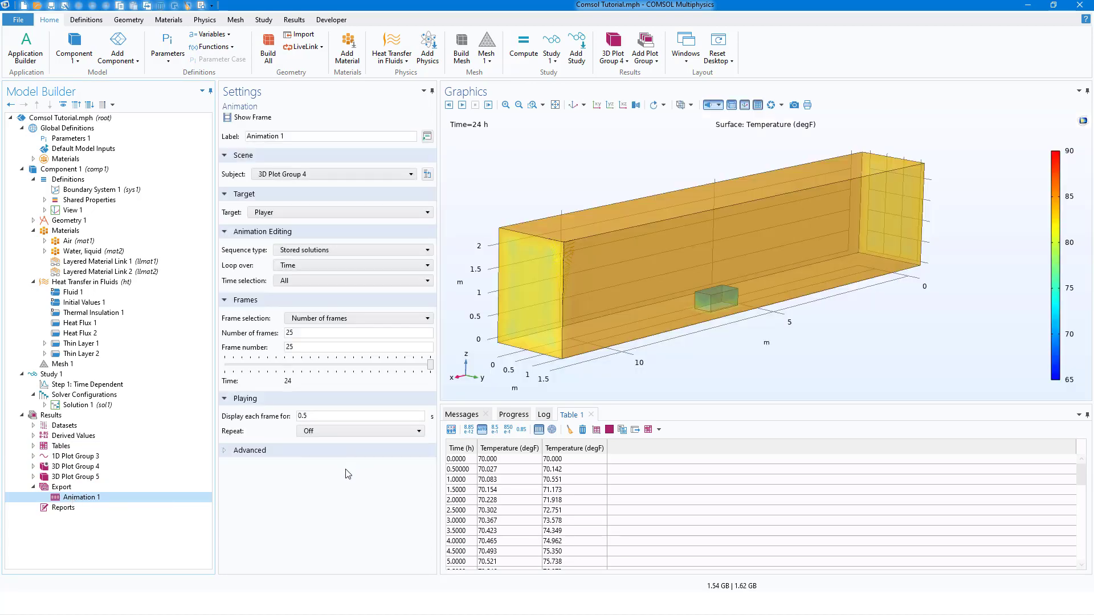